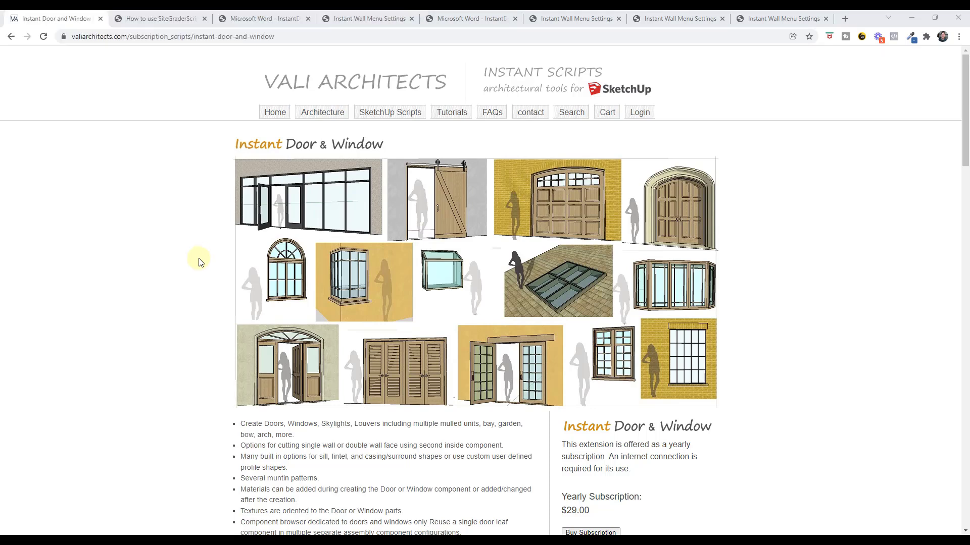
# - Look over the Instant Door & Window product page, including its feature list and subscription details
pyautogui.scroll(-10, 205, 262)
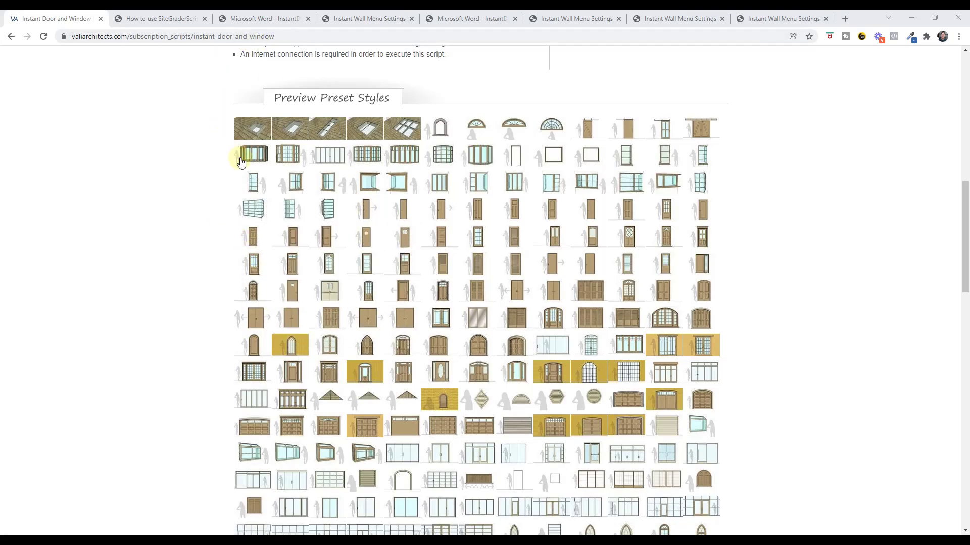
pyautogui.scroll(10, 238, 156)
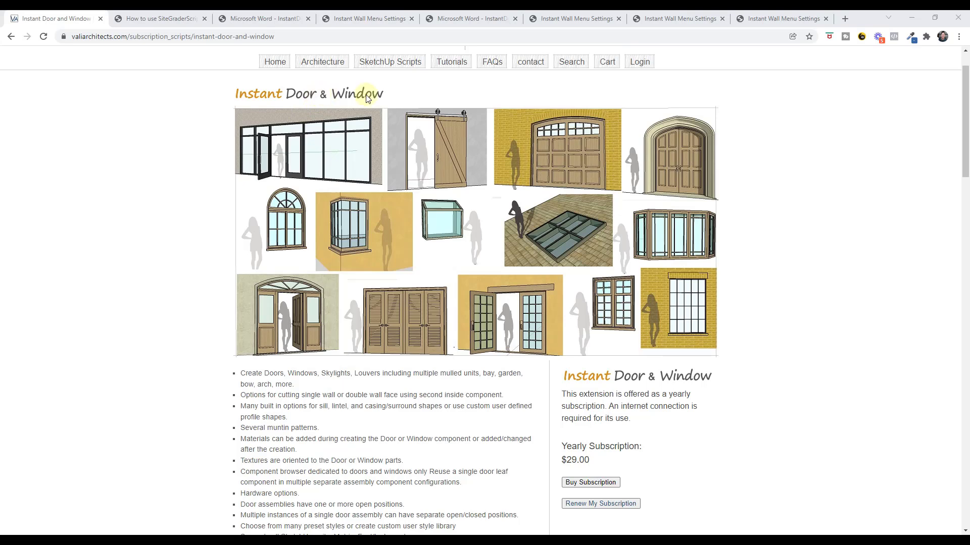
pyautogui.scroll(-2, 518, 241)
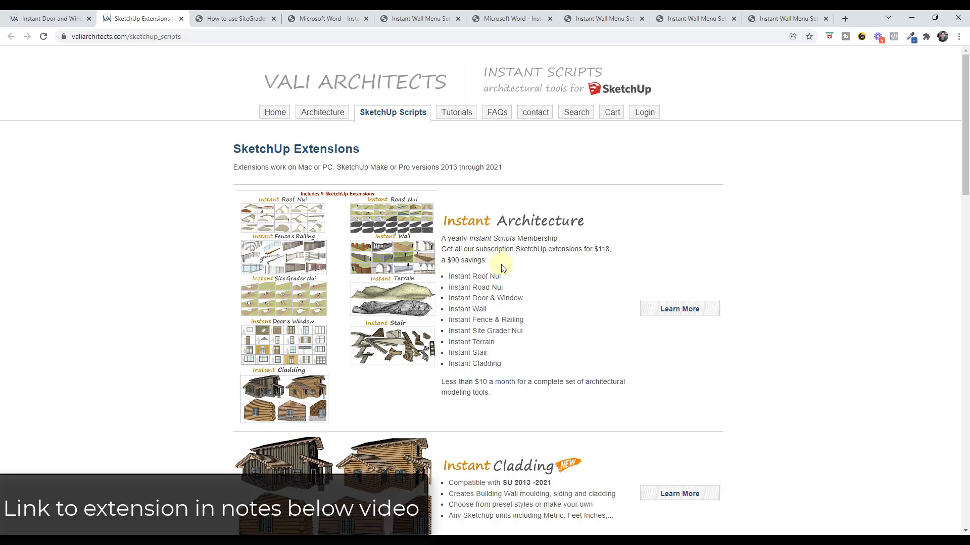
# - Return to the Instant Door & Window page and examine the Preview Preset Styles gallery, enlarging several door and window thumbnails
pyautogui.click(48, 19)
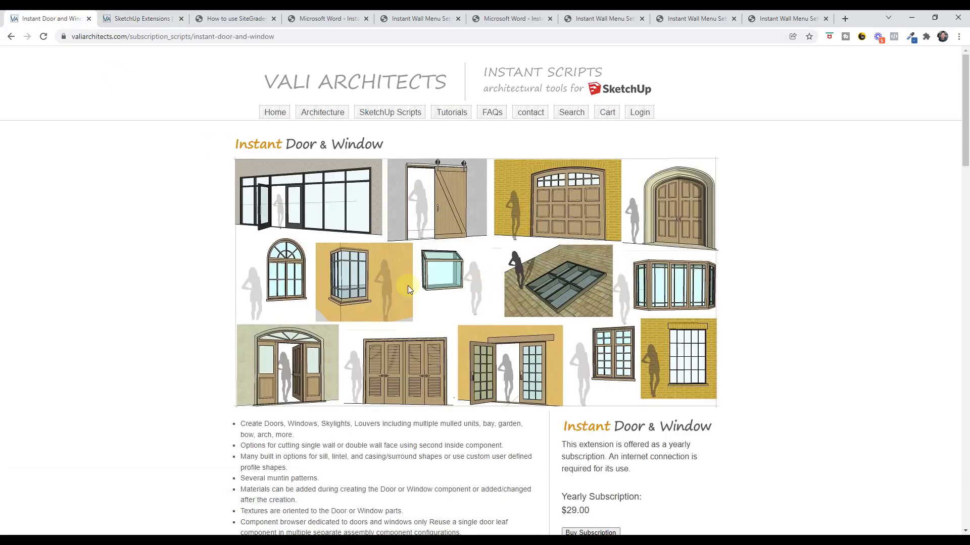
pyautogui.scroll(-5, 259, 281)
pyautogui.scroll(-4, 259, 281)
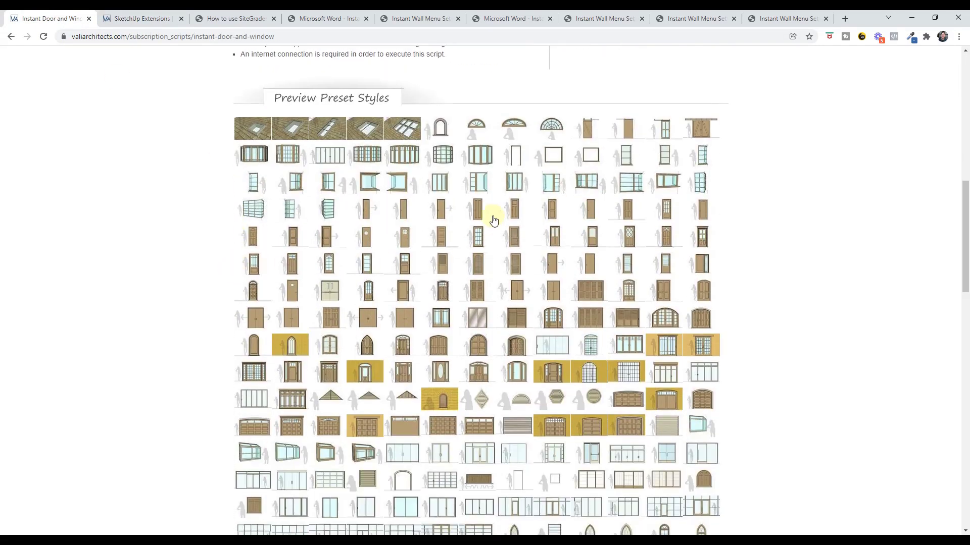
pyautogui.scroll(-1, 788, 292)
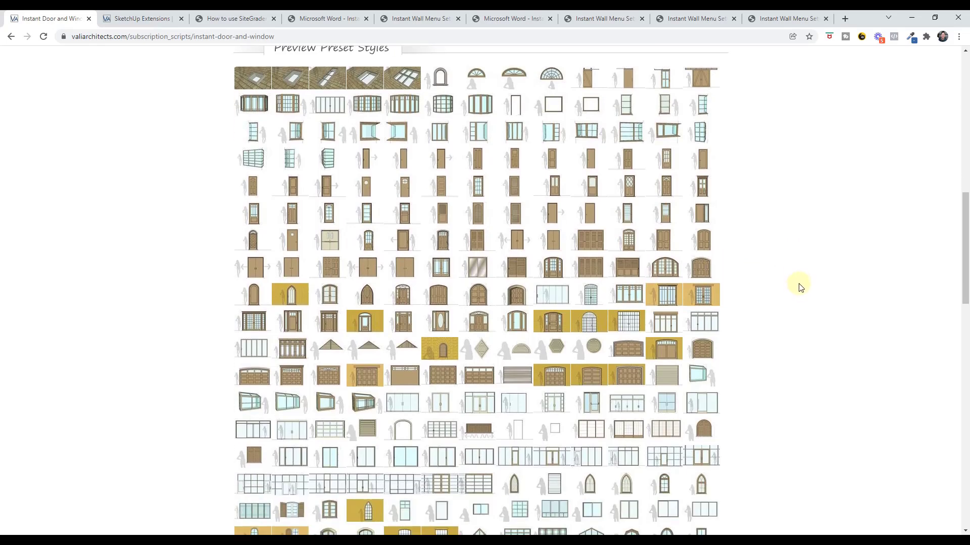
pyautogui.scroll(-2, 804, 283)
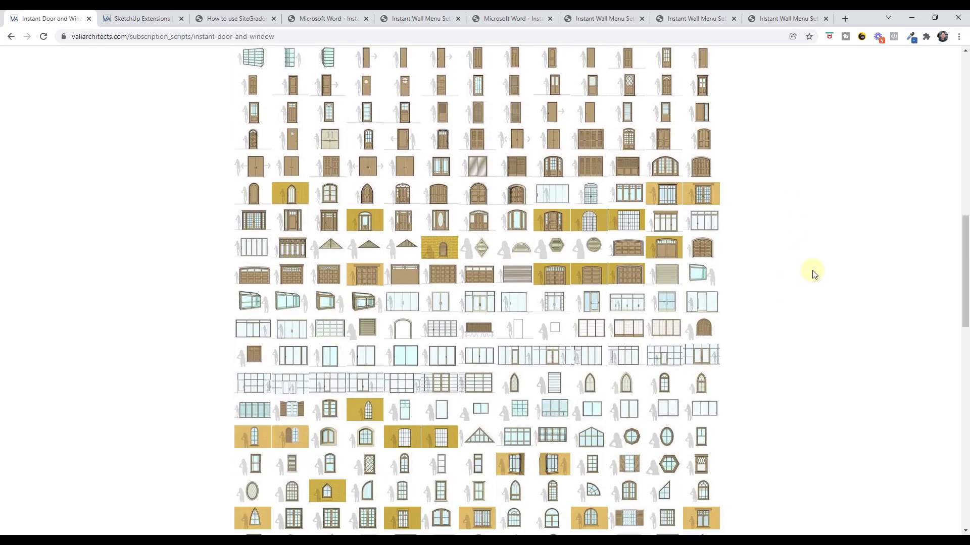
pyautogui.scroll(-4, 811, 268)
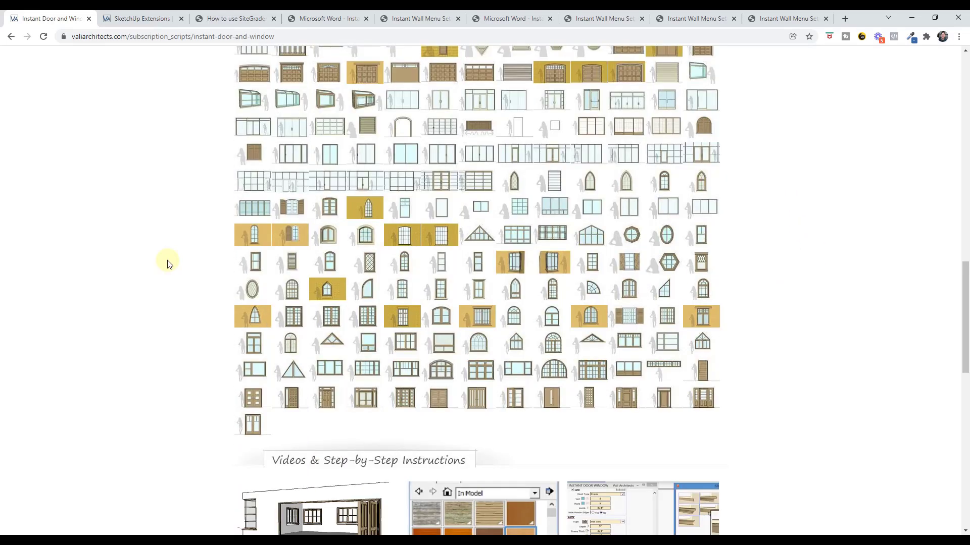
pyautogui.scroll(6, 169, 262)
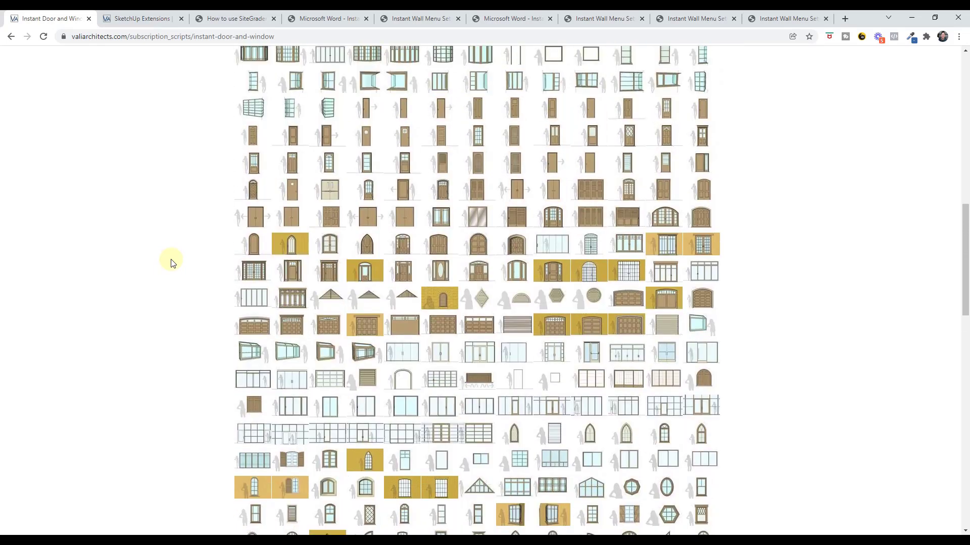
pyautogui.scroll(1, 171, 260)
pyautogui.scroll(-1, 223, 236)
pyautogui.moveTo(366, 159)
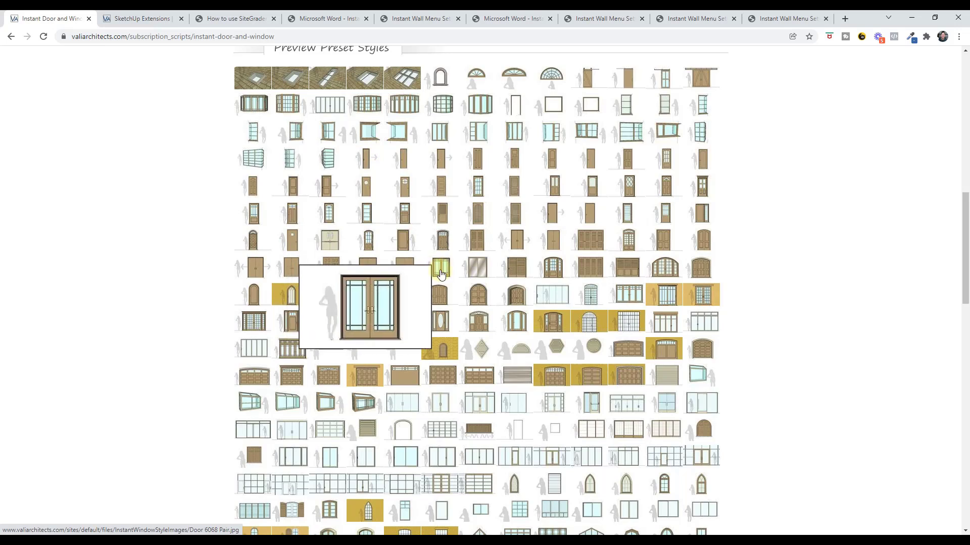
pyautogui.moveTo(671, 273)
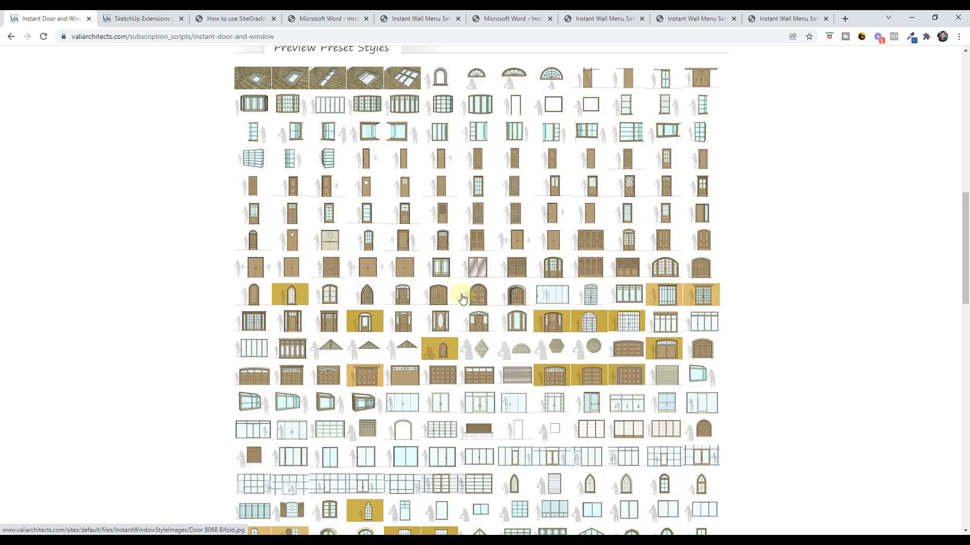
pyautogui.scroll(-5, 356, 325)
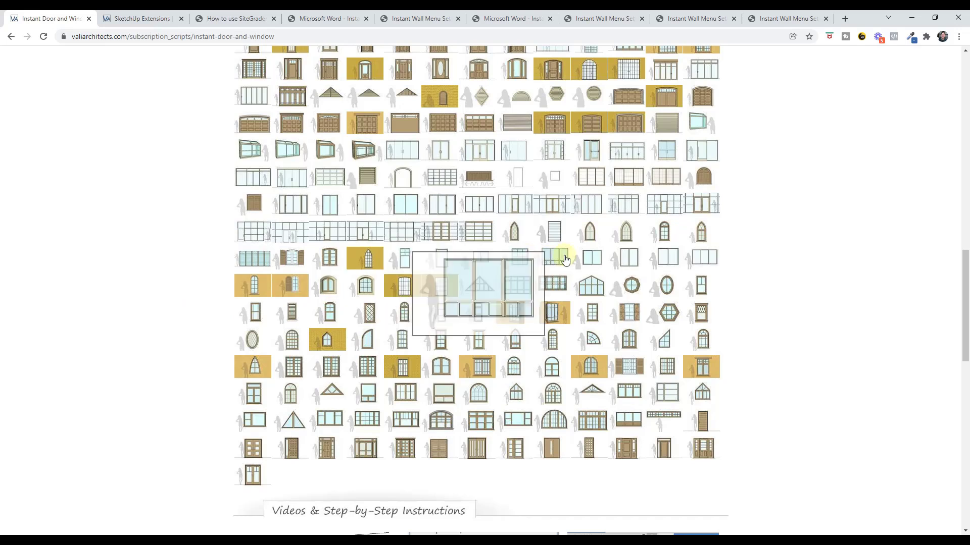
pyautogui.moveTo(601, 260)
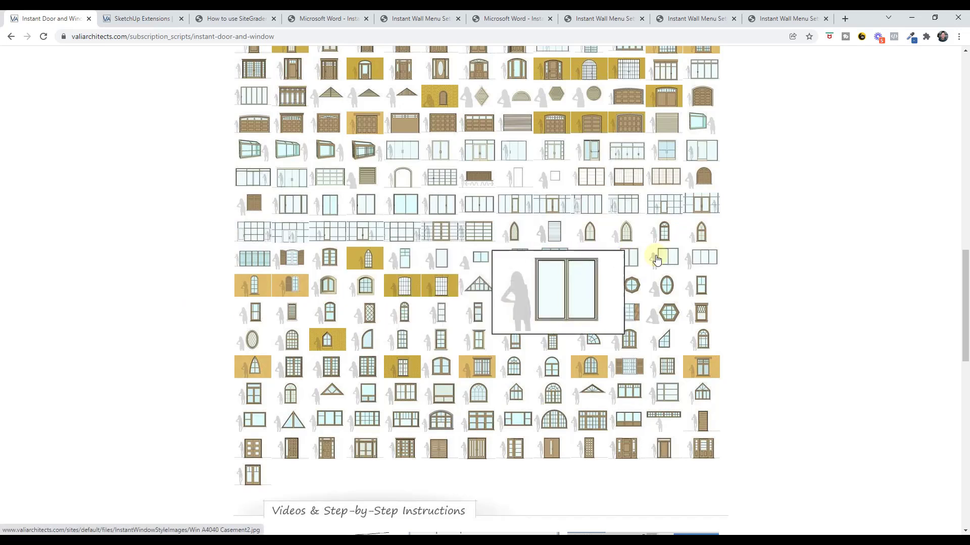
pyautogui.moveTo(701, 285)
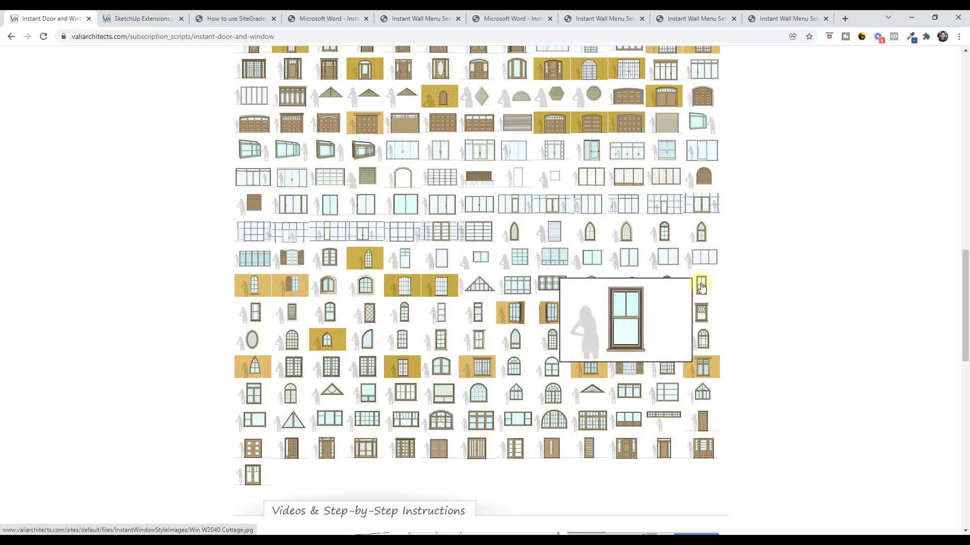
pyautogui.moveTo(480, 322)
pyautogui.scroll(-2, 481, 322)
pyautogui.moveTo(491, 238)
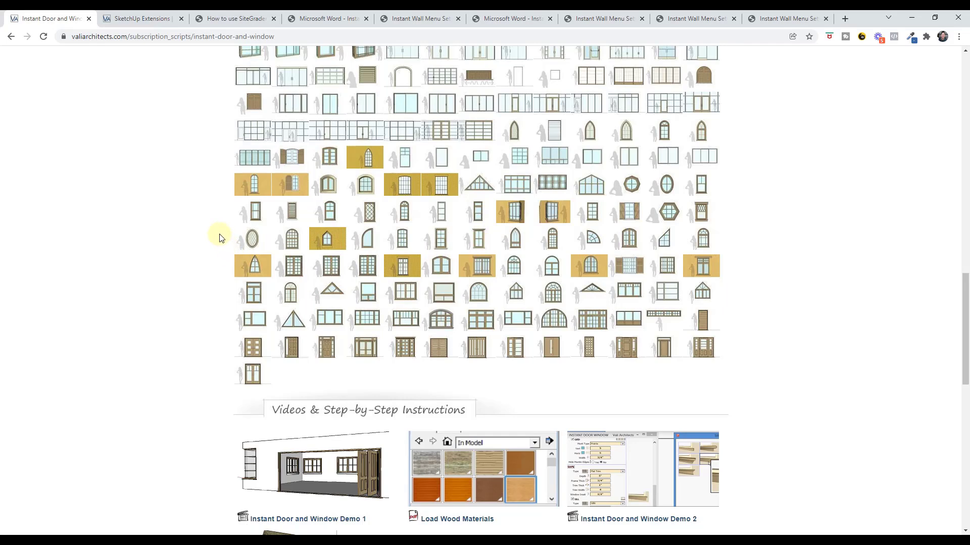
# - Skim the Instant Door & Window overview PDF, covering the output, door behavior and style families sections
pyautogui.click(910, 18)
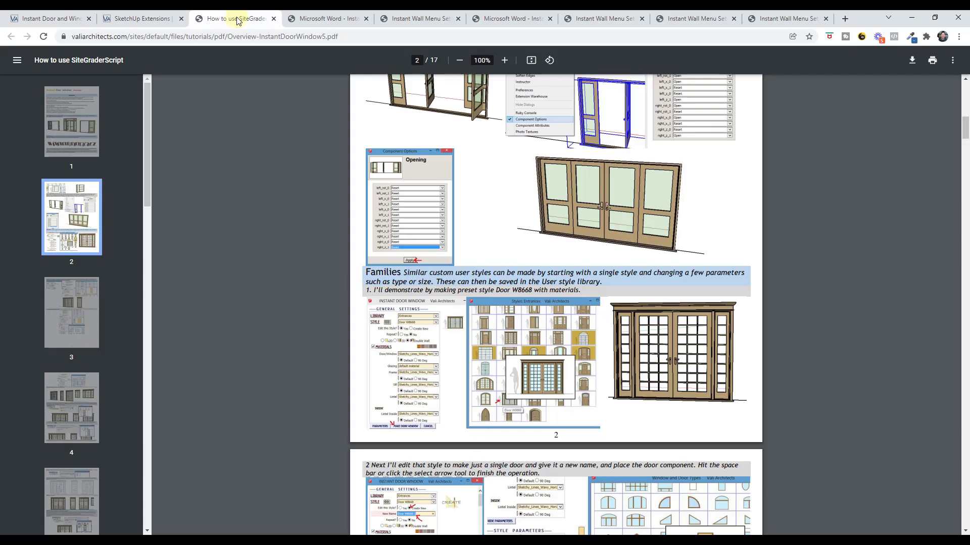
pyautogui.scroll(10, 368, 217)
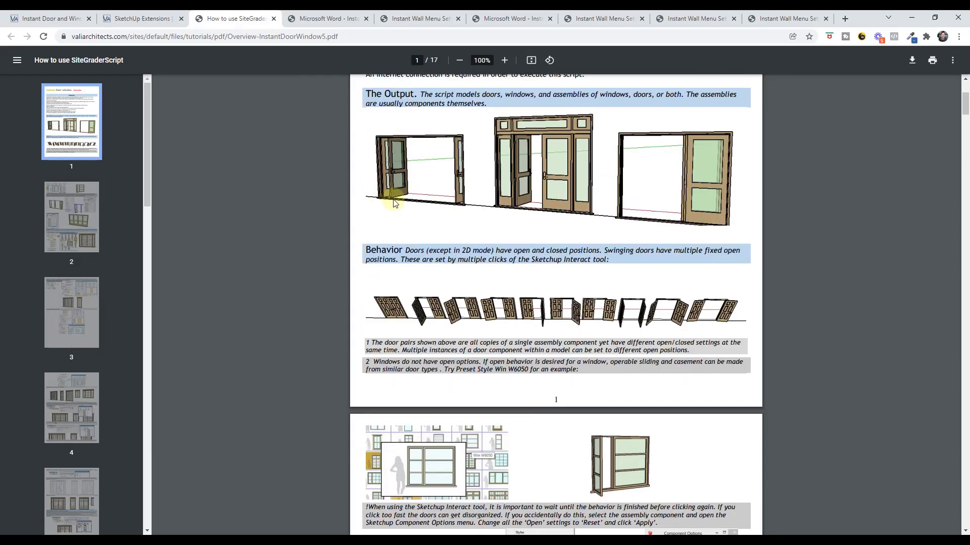
pyautogui.scroll(1, 395, 203)
pyautogui.scroll(-14, 426, 200)
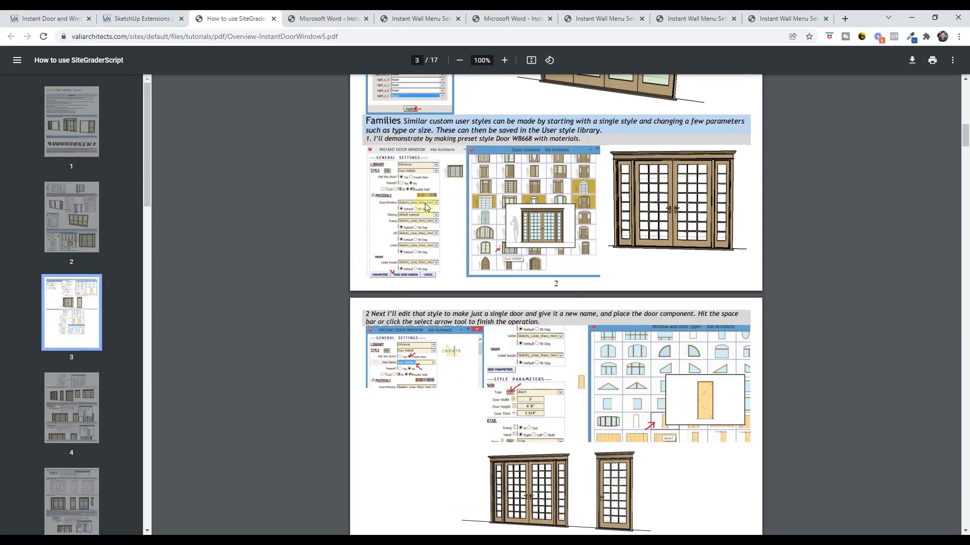
pyautogui.scroll(-2, 505, 264)
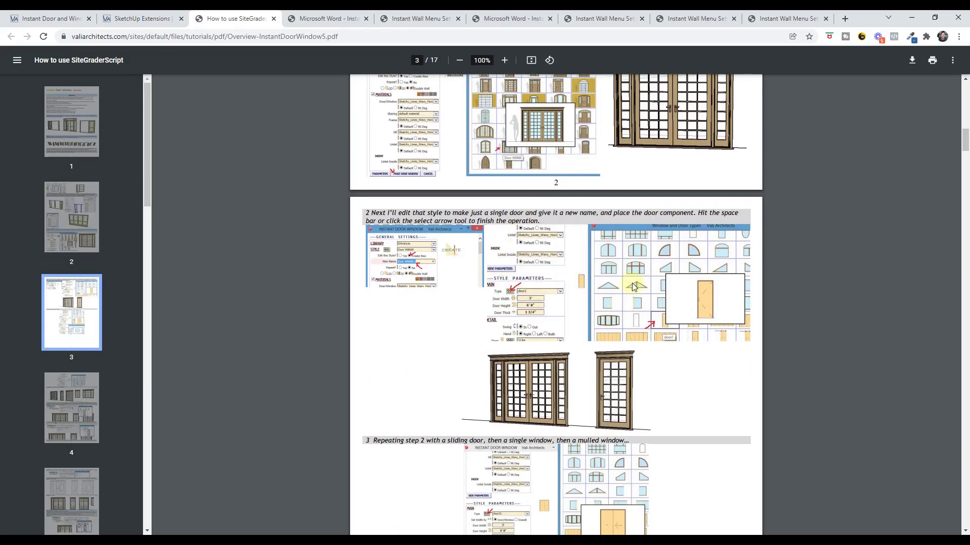
# - Look through the QuickStart, General Settings, Parameters, Utilities and Styles PDF guides for the extension
pyautogui.click(291, 16)
pyautogui.scroll(-12, 541, 231)
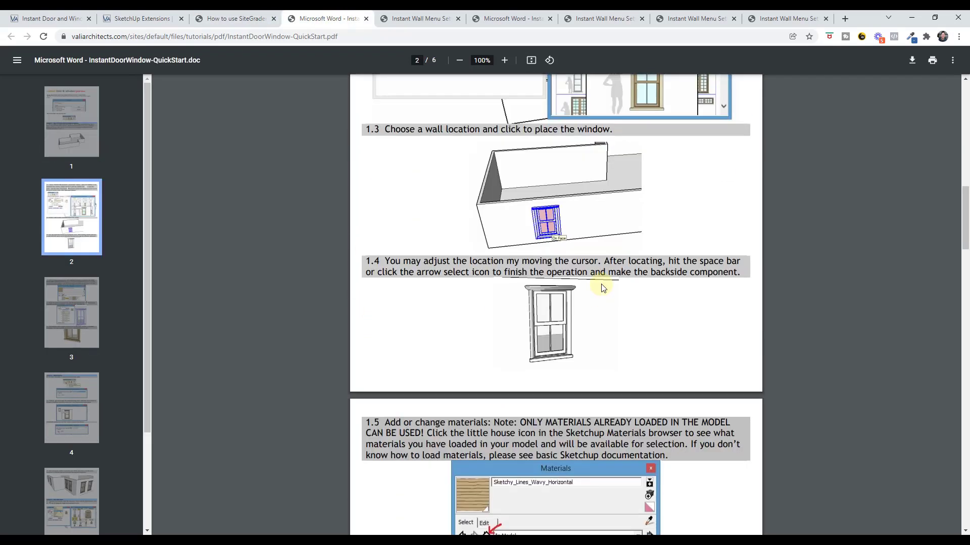
pyautogui.click(415, 18)
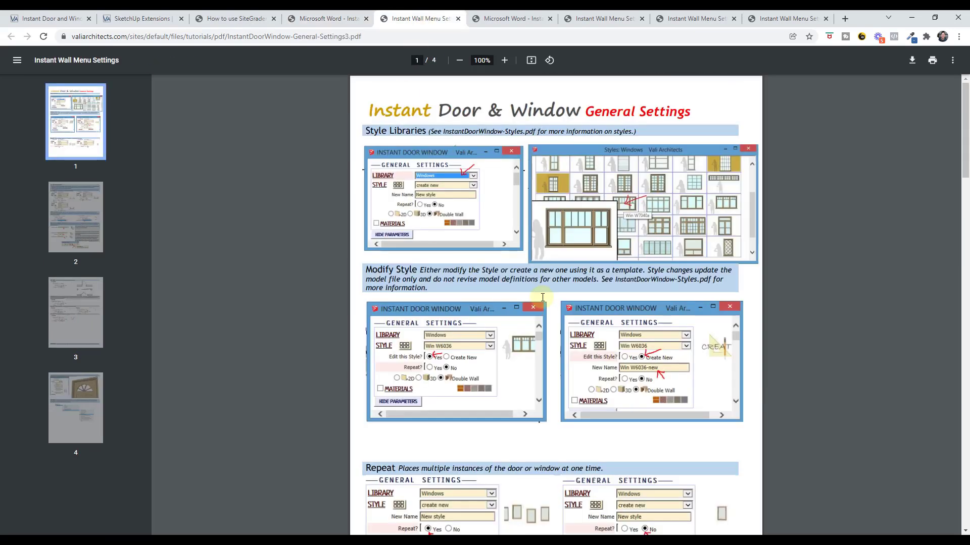
pyautogui.click(498, 19)
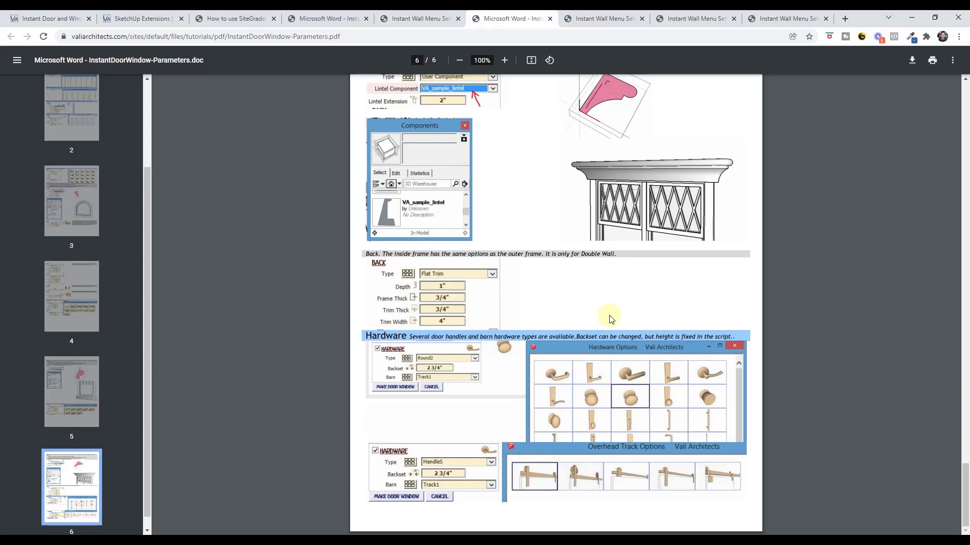
pyautogui.scroll(3, 625, 321)
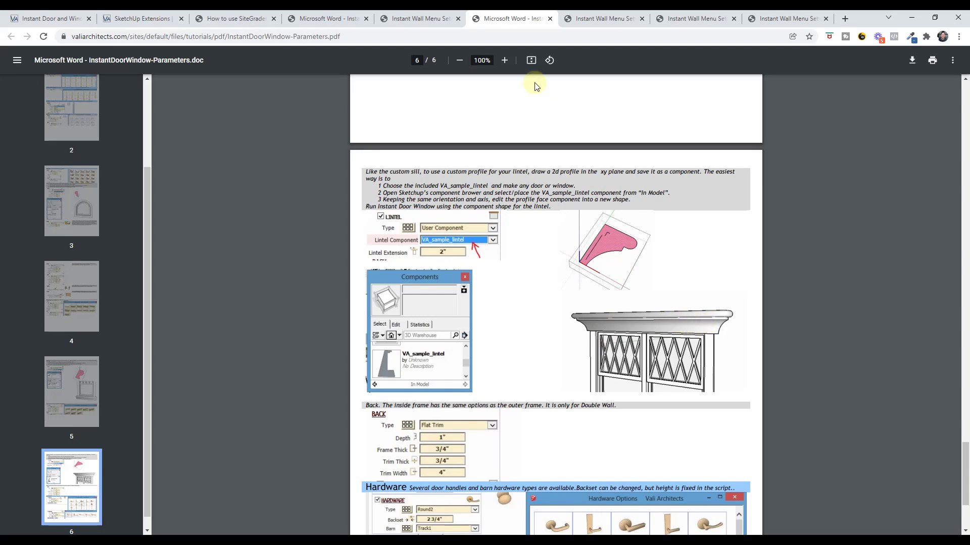
pyautogui.click(601, 19)
pyautogui.click(690, 18)
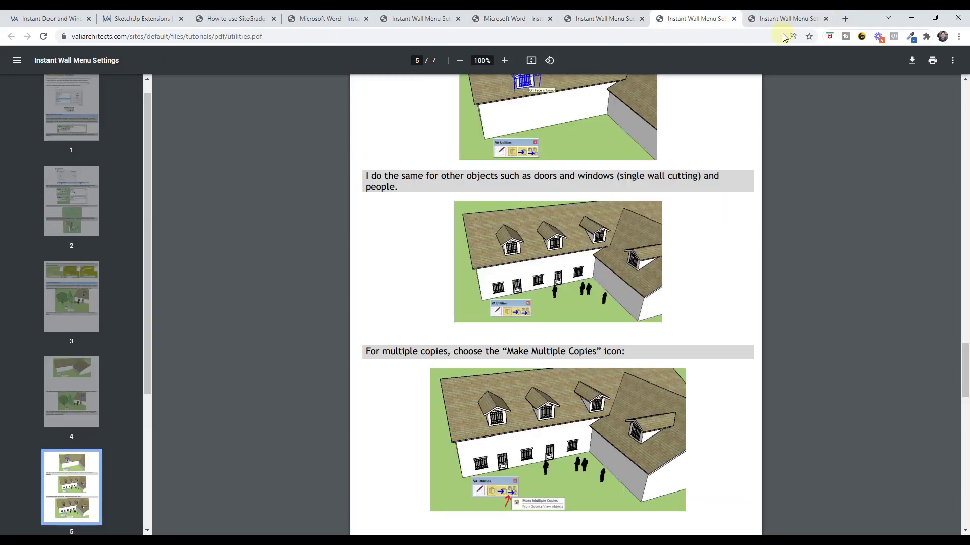
pyautogui.click(585, 19)
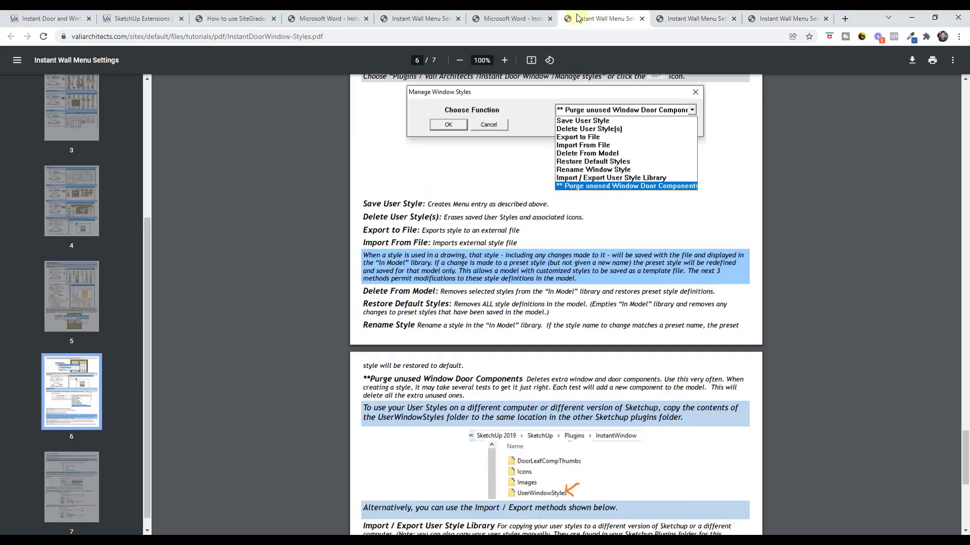
# - Switch to SketchUp and start a new Instant Door Window object using the Entrances library
pyautogui.click(912, 19)
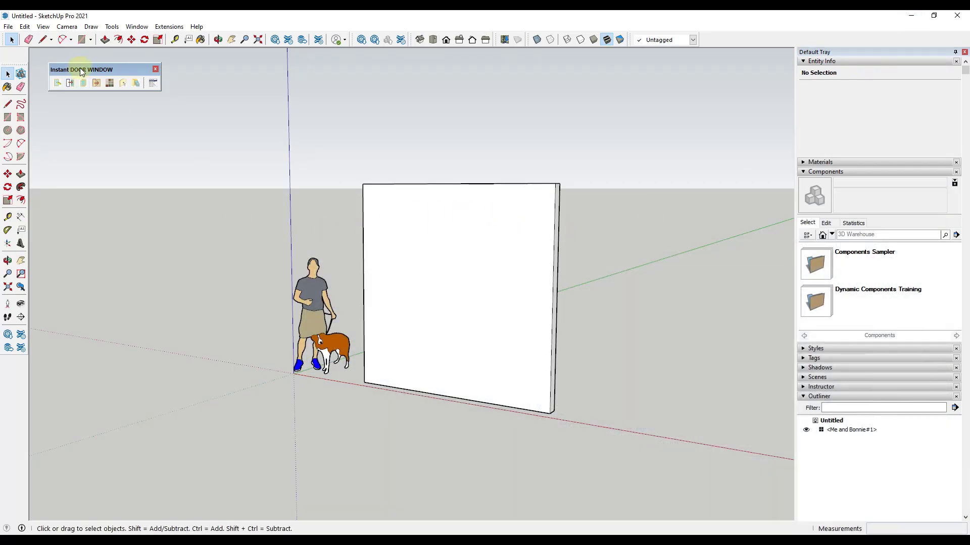
pyautogui.click(56, 86)
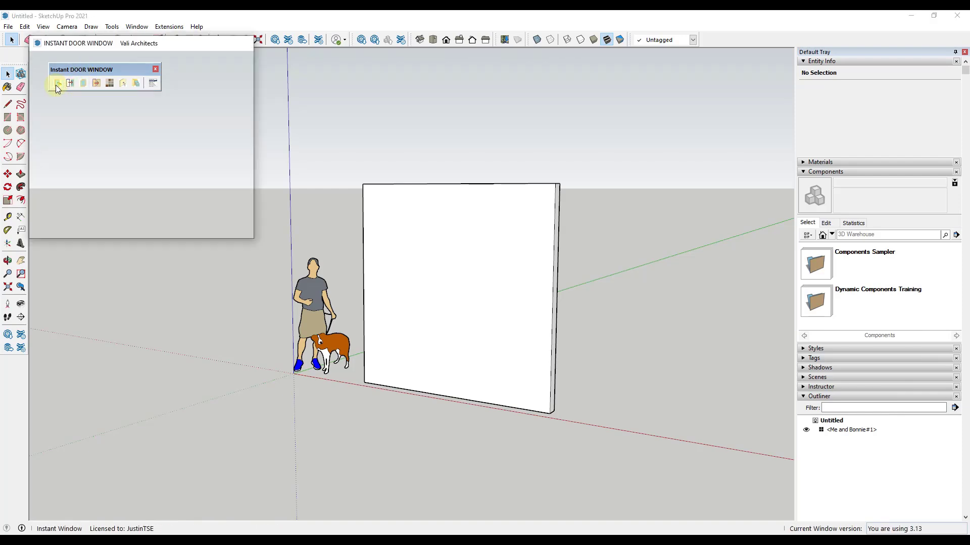
pyautogui.moveTo(127, 46); pyautogui.dragTo(167, 70)
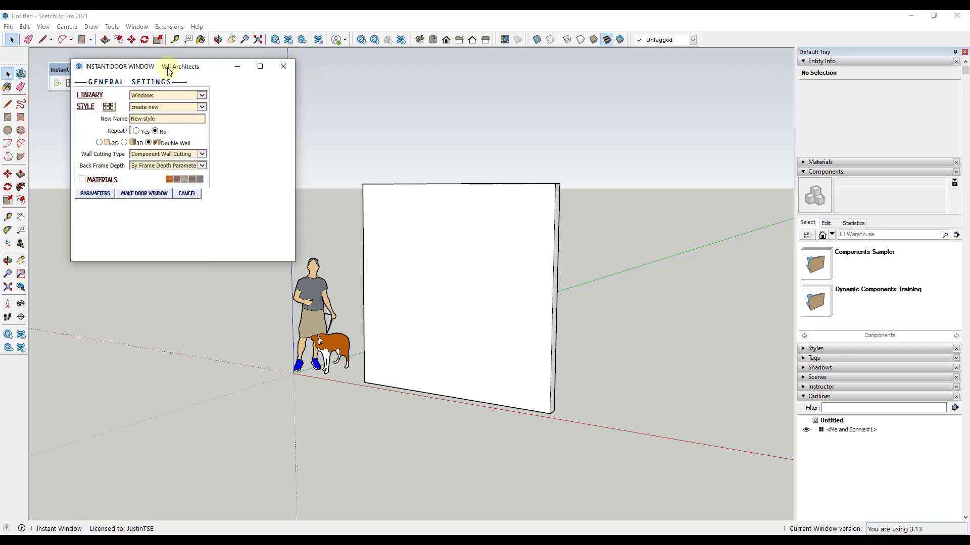
pyautogui.click(145, 97)
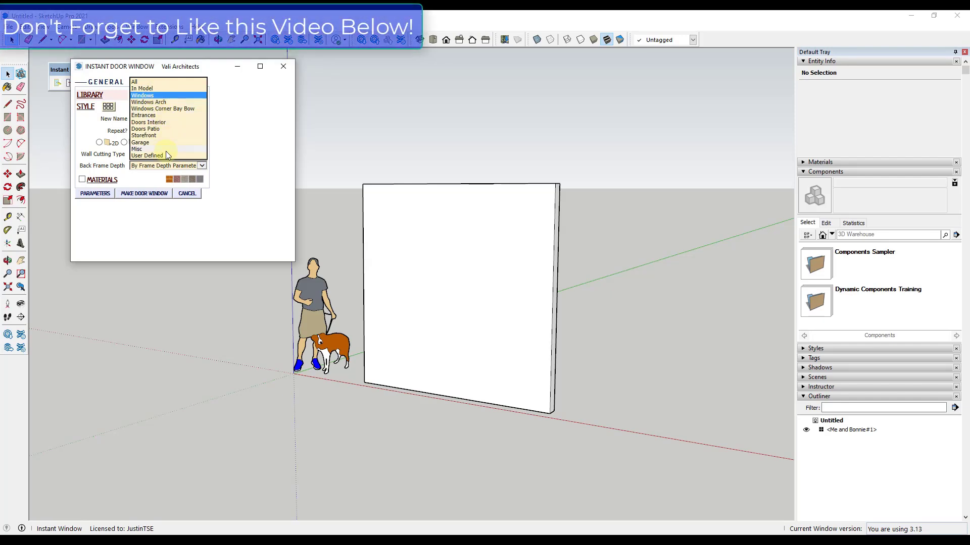
pyautogui.click(151, 115)
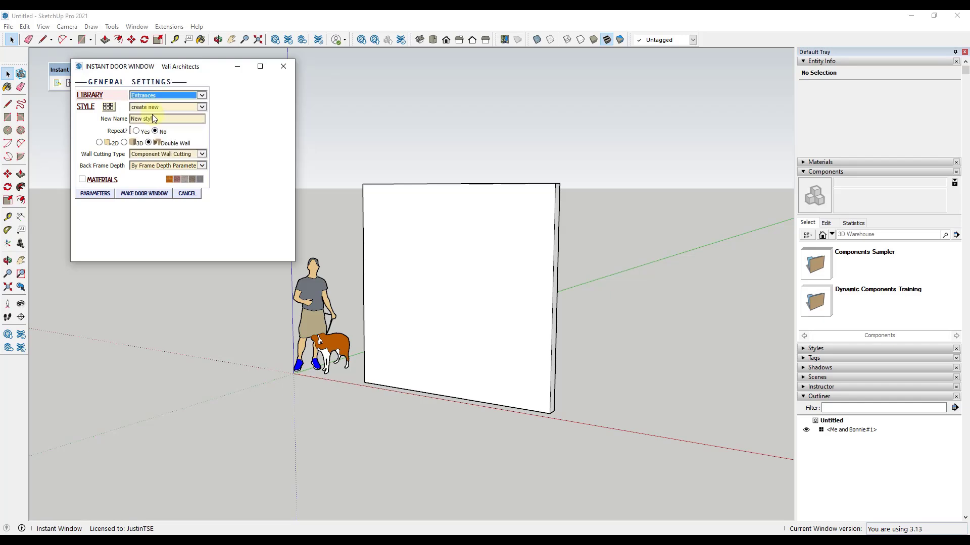
# - Choose the Door 3068 2 preset from the Entrances style thumbnails and show its style parameters
pyautogui.click(109, 108)
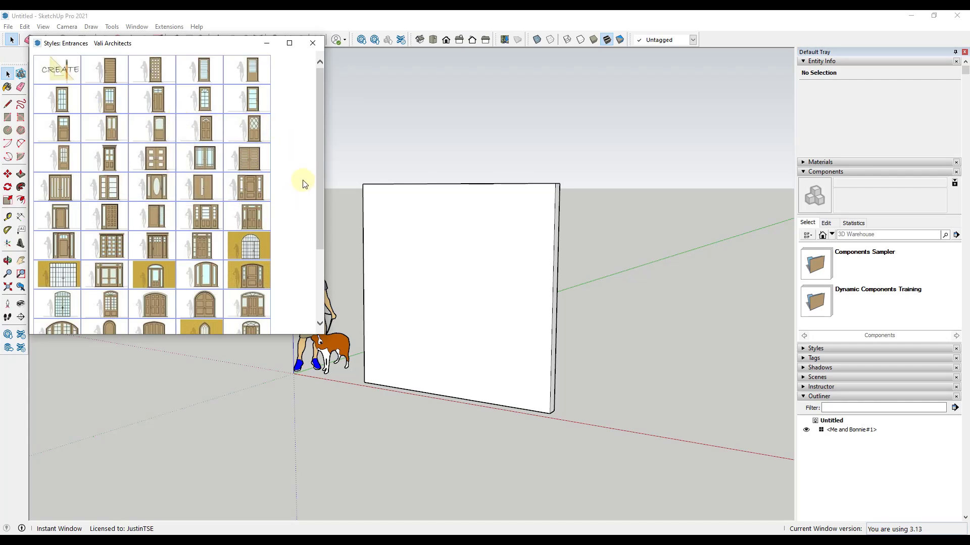
pyautogui.scroll(-3, 303, 183)
pyautogui.scroll(3, 273, 217)
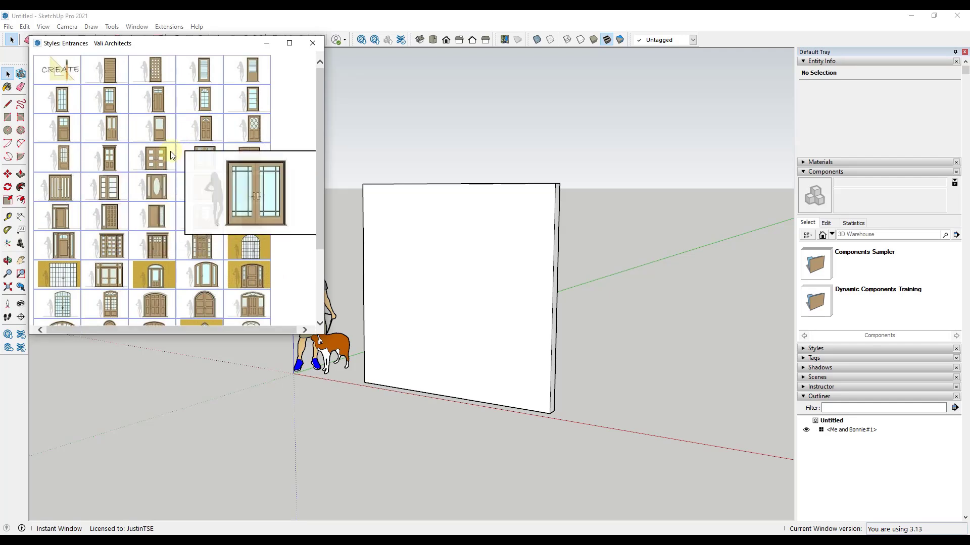
pyautogui.moveTo(108, 100)
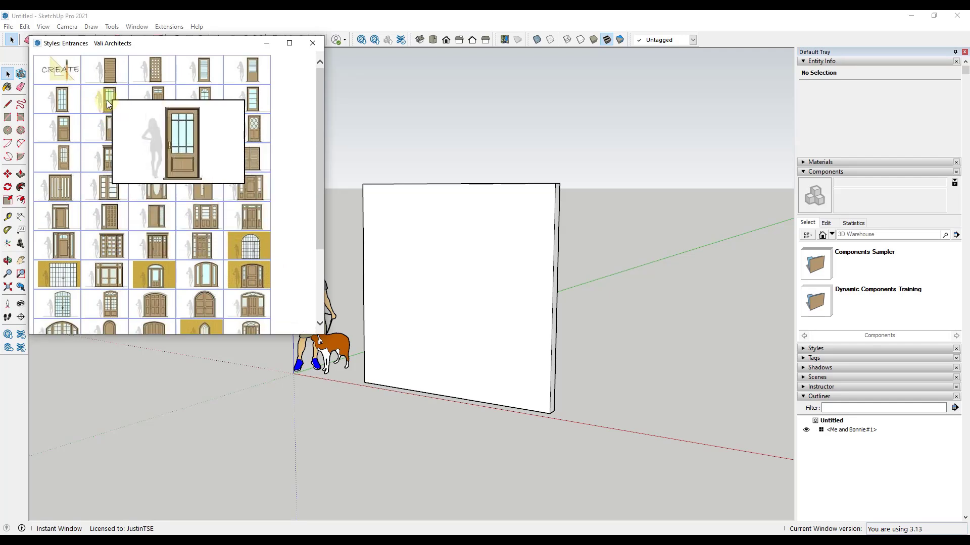
pyautogui.click(312, 45)
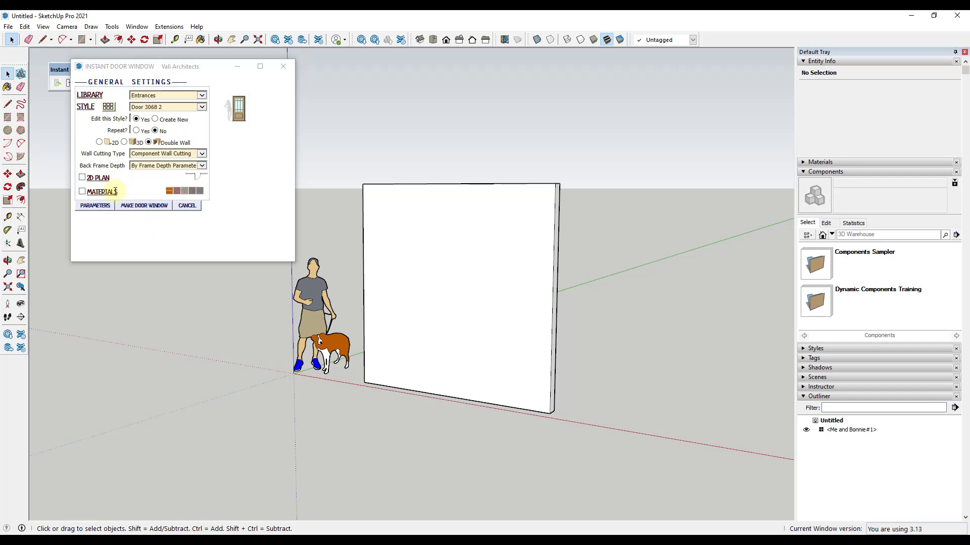
pyautogui.click(101, 206)
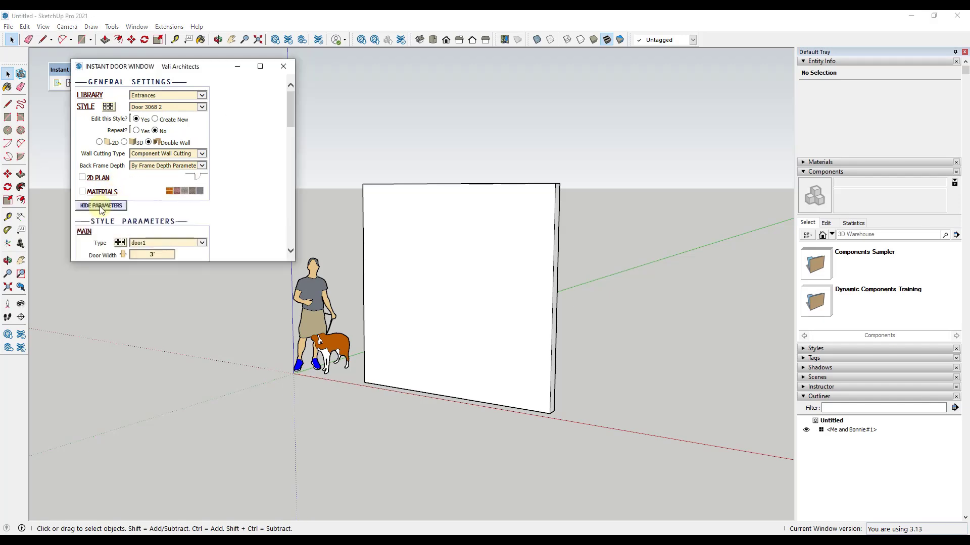
# - Review the Door 3068 2 style parameters and set the door's hardware type to Pull6
pyautogui.moveTo(196, 262); pyautogui.dragTo(196, 463)
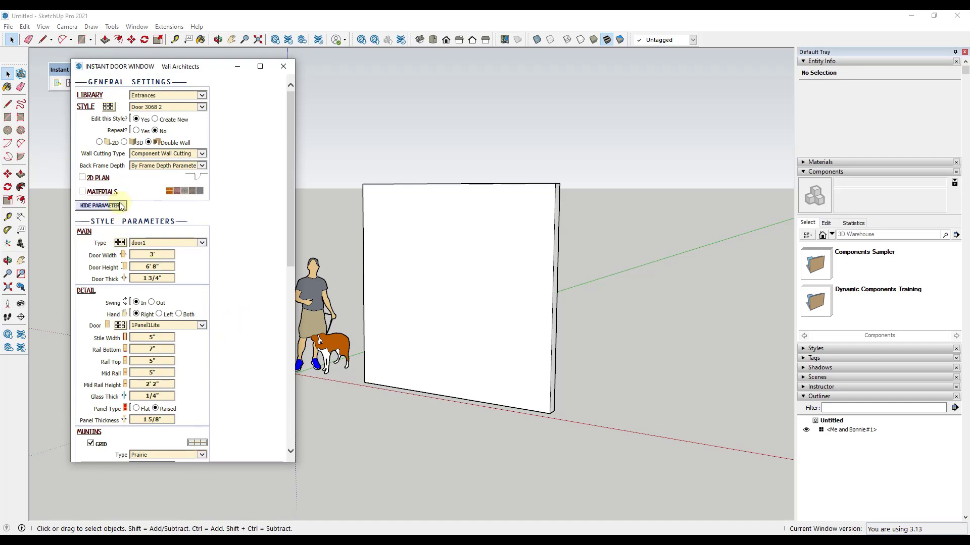
pyautogui.scroll(-1, 237, 263)
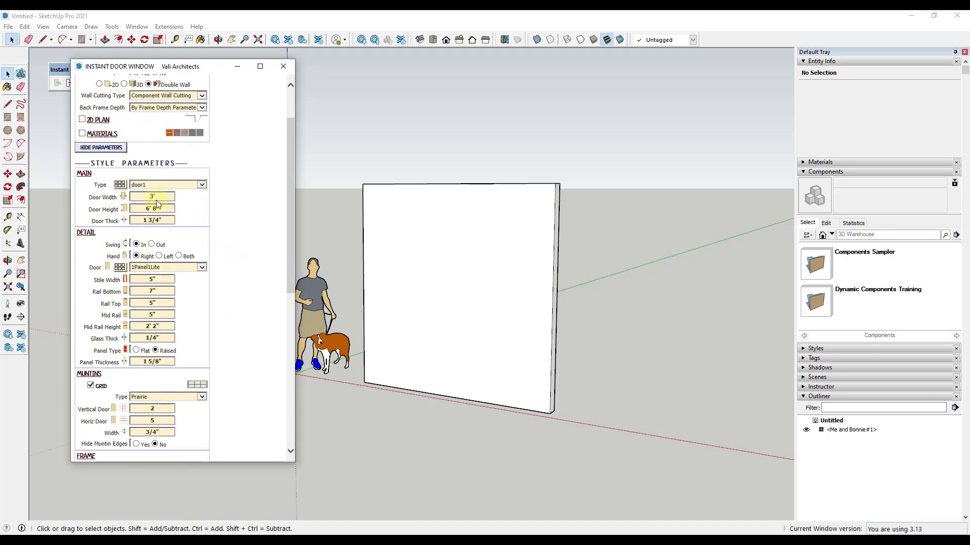
pyautogui.scroll(-1, 223, 233)
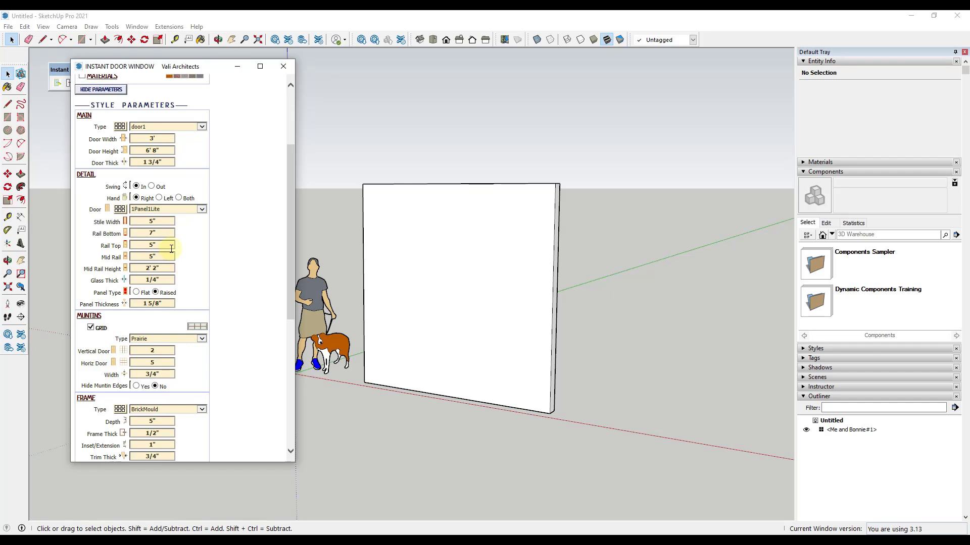
pyautogui.scroll(-5, 171, 248)
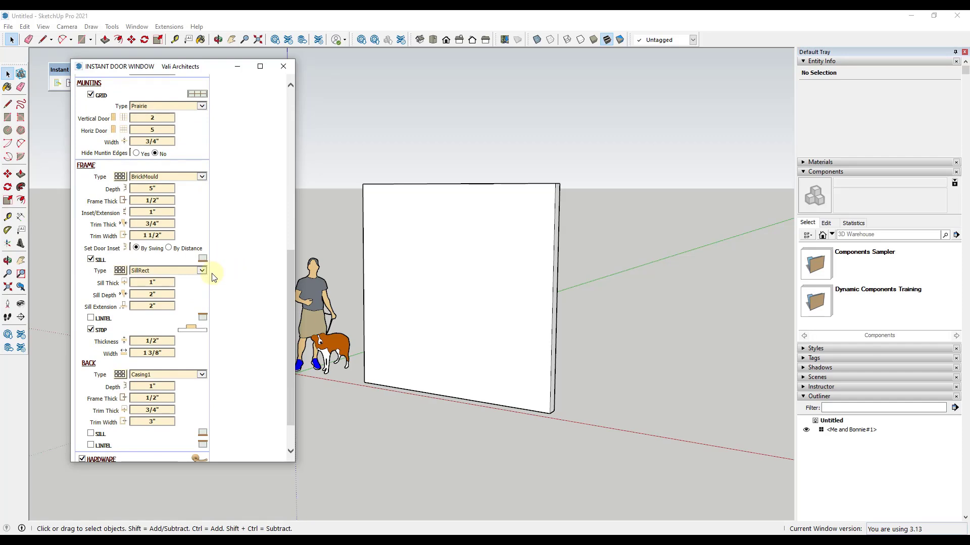
pyautogui.scroll(-1, 213, 277)
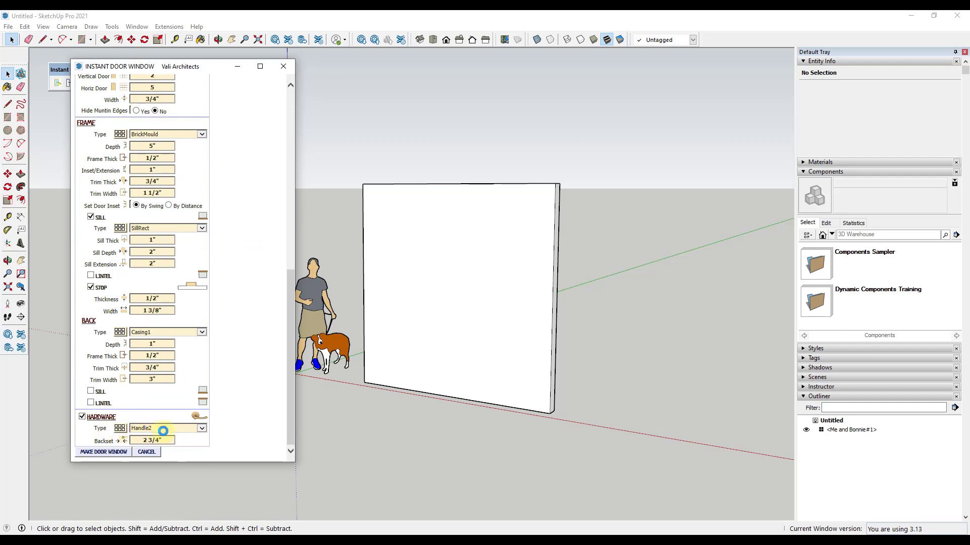
pyautogui.click(121, 429)
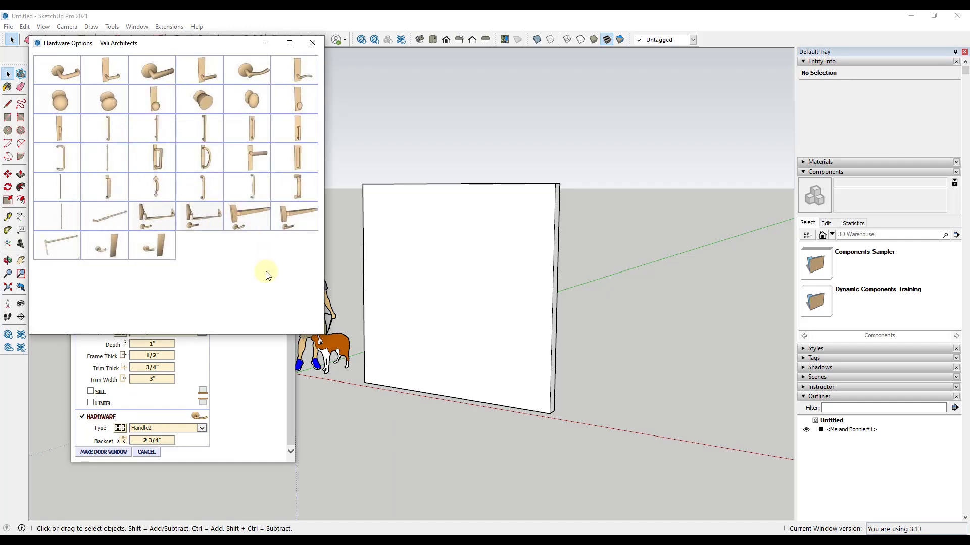
pyautogui.click(294, 124)
pyautogui.click(313, 43)
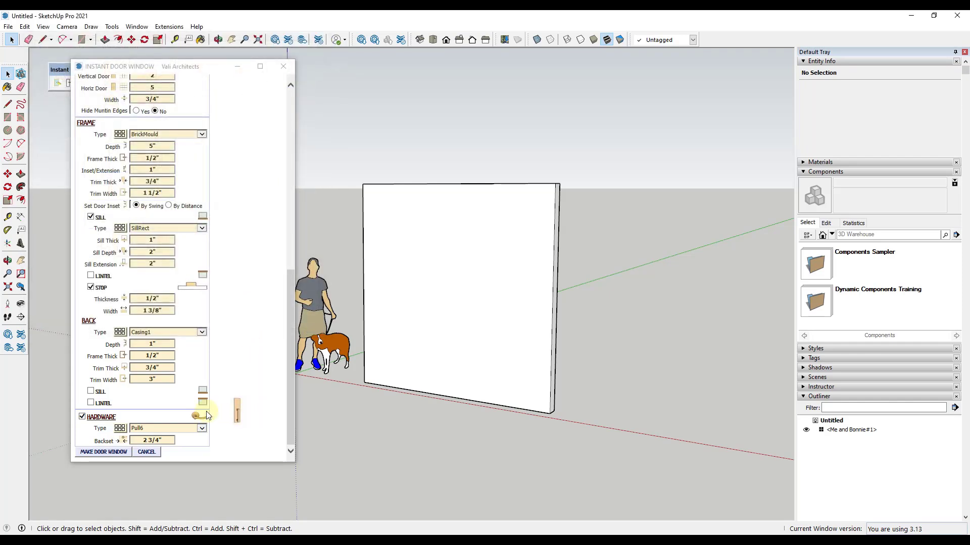
# - Examine the available sill, back surround and frame surround profiles, keeping the existing types
pyautogui.click(119, 228)
pyautogui.click(318, 46)
pyautogui.click(120, 332)
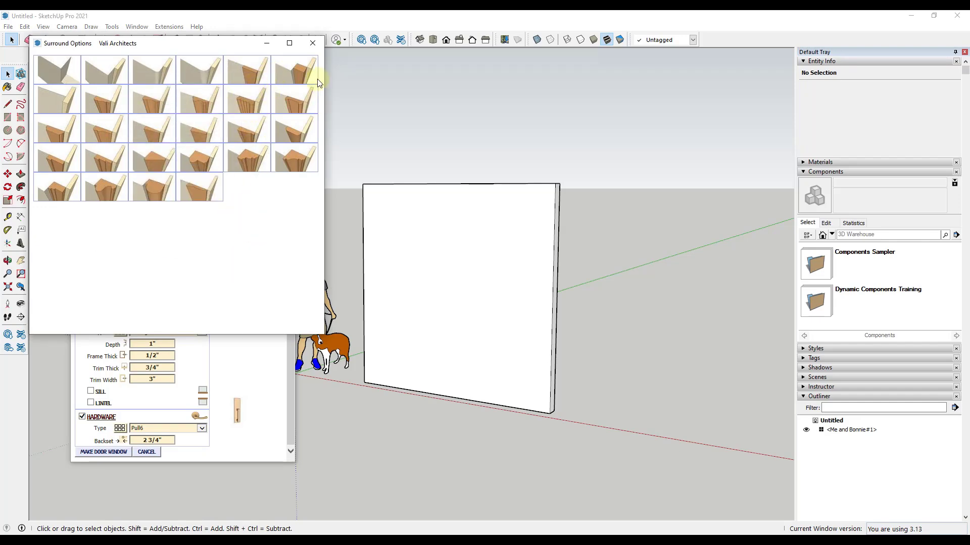
pyautogui.click(313, 43)
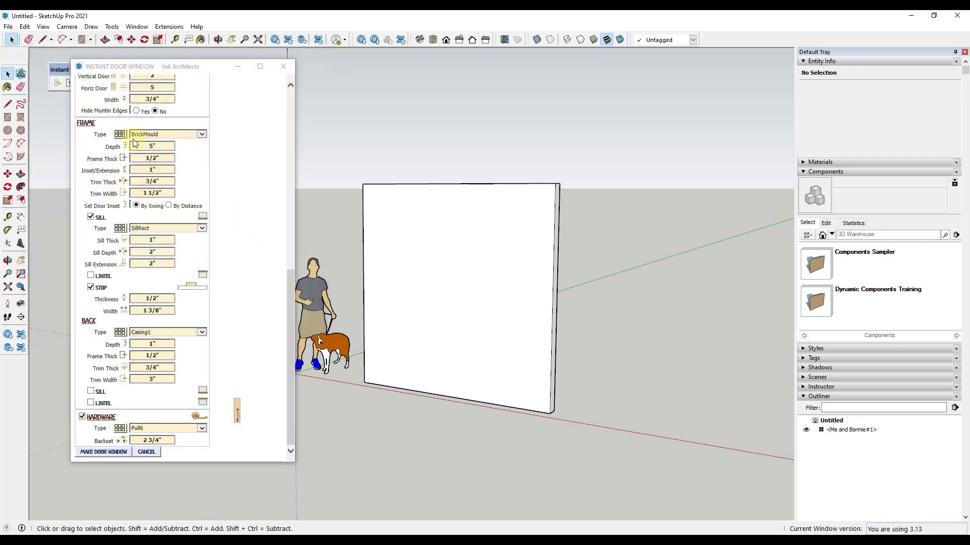
pyautogui.click(119, 134)
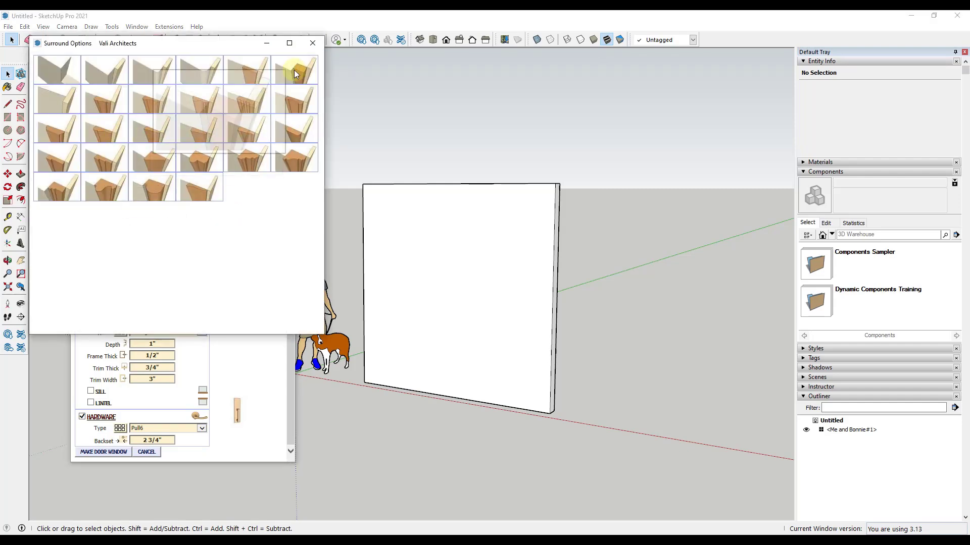
pyautogui.click(313, 42)
pyautogui.scroll(2, 228, 234)
pyautogui.scroll(6, 228, 234)
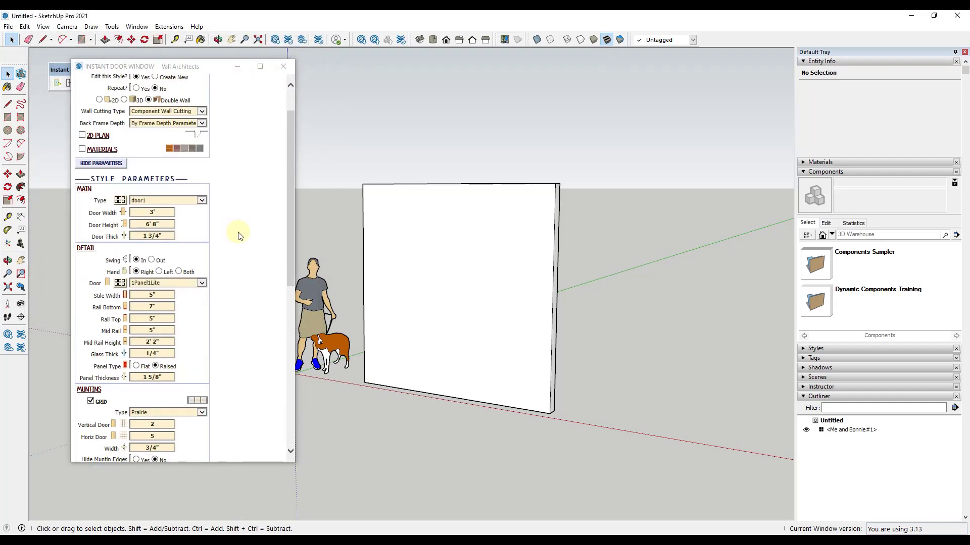
# - Make the Door 3068 2 and place it on the bottom edge of the wall
pyautogui.scroll(-10, 255, 234)
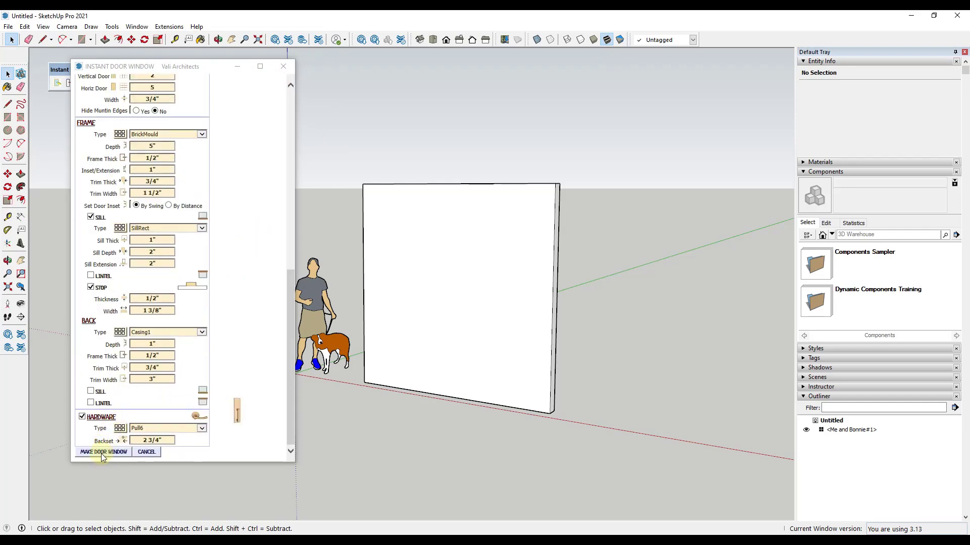
pyautogui.scroll(10, 187, 273)
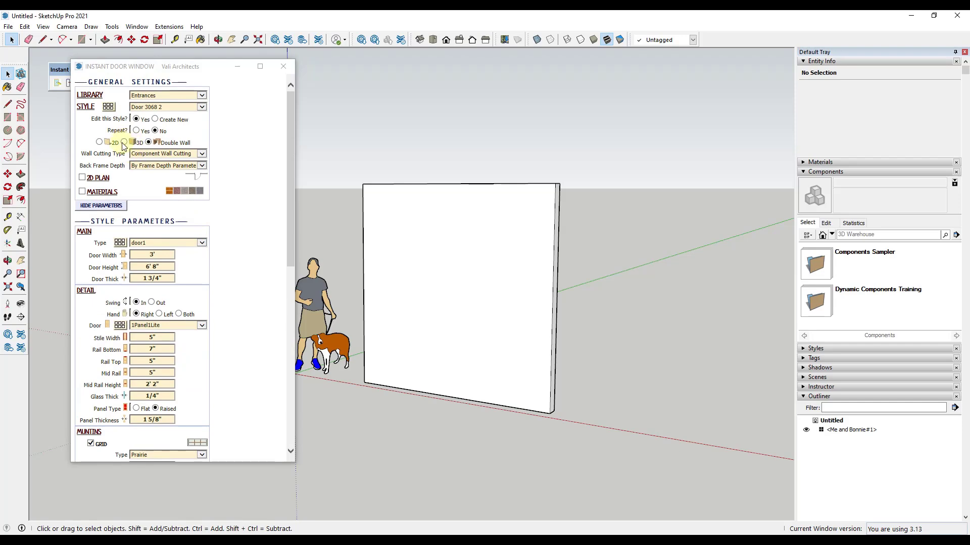
pyautogui.scroll(-10, 217, 235)
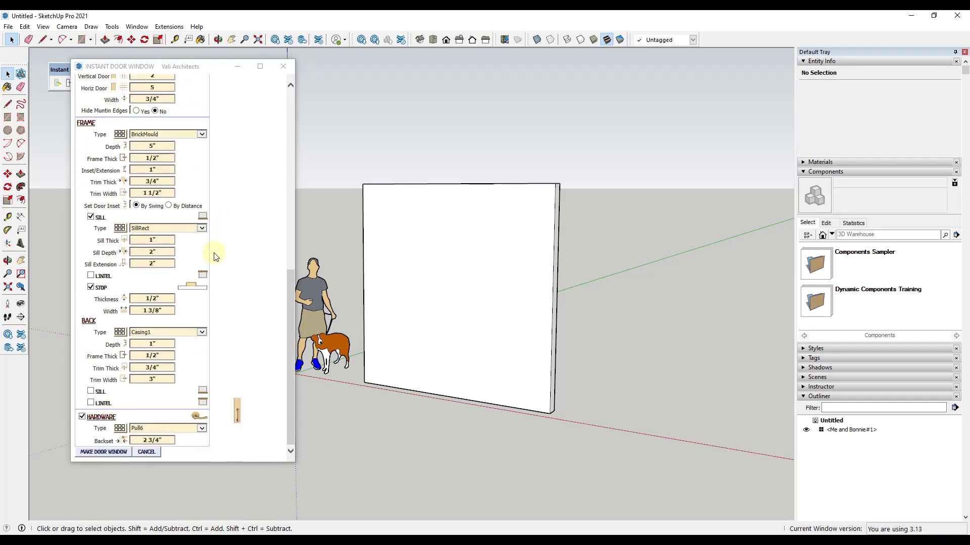
pyautogui.click(104, 451)
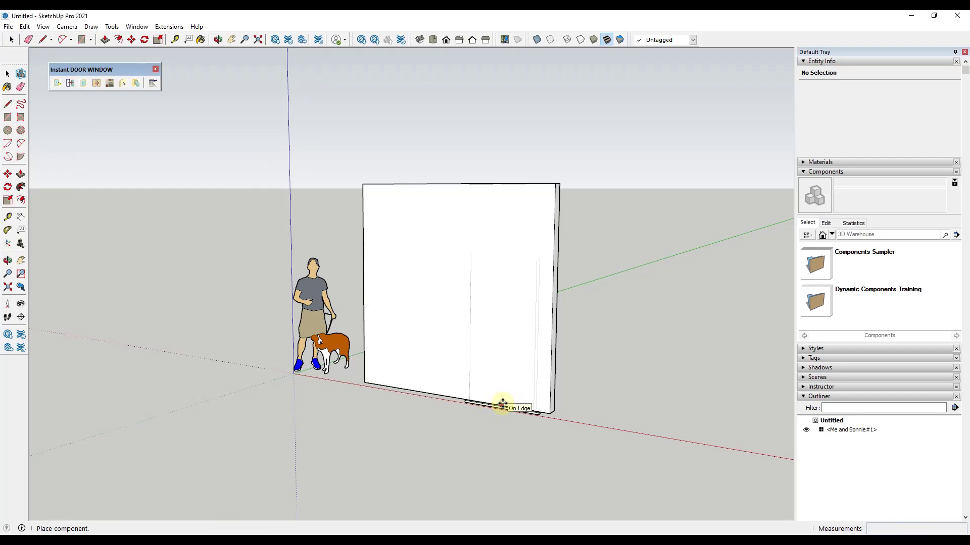
pyautogui.click(502, 404)
pyautogui.scroll(3, 561, 383)
pyautogui.moveTo(522, 368); pyautogui.dragTo(485, 345, button='middle')
pyautogui.press('space')
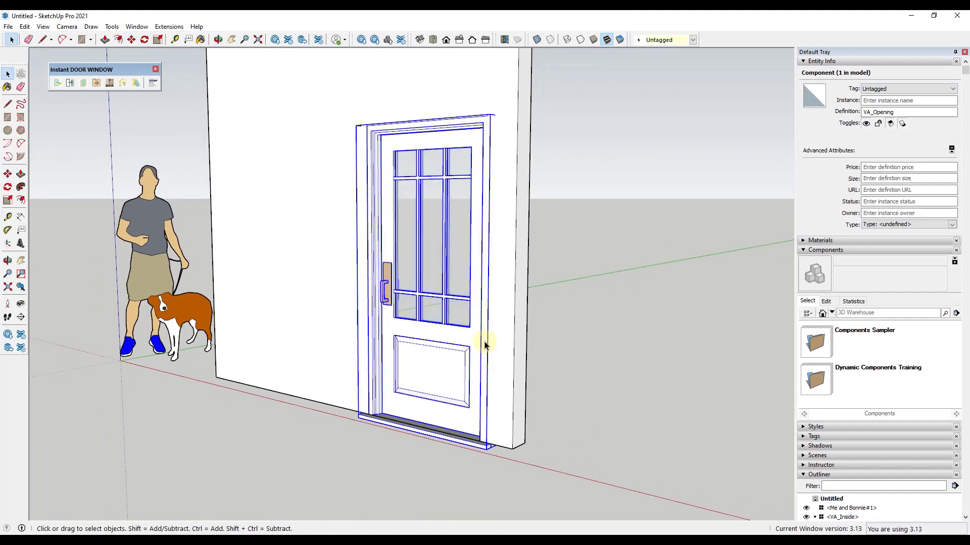
# - Inspect the placed door's frame, sill, muntins and hardware from both sides of the wall
pyautogui.click(548, 295)
pyautogui.moveTo(526, 296); pyautogui.dragTo(437, 97, button='middle')
pyautogui.scroll(3, 437, 97)
pyautogui.scroll(2, 295, 113)
pyautogui.moveTo(295, 113); pyautogui.dragTo(365, 249, button='middle')
pyautogui.scroll(-3, 369, 219)
pyautogui.scroll(4, 411, 418)
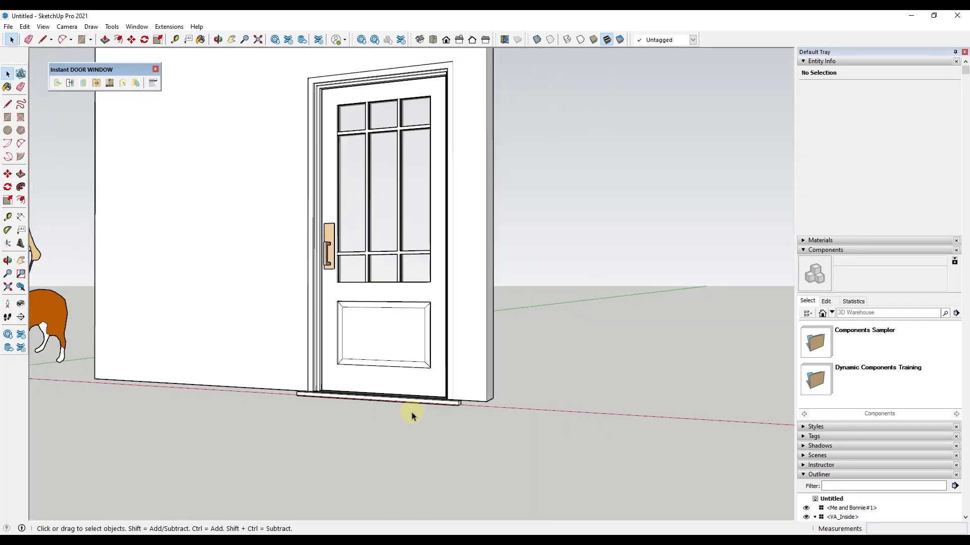
pyautogui.scroll(1, 400, 401)
pyautogui.moveTo(389, 331); pyautogui.dragTo(297, 373, button='middle')
pyautogui.scroll(-4, 385, 303)
pyautogui.scroll(5, 377, 178)
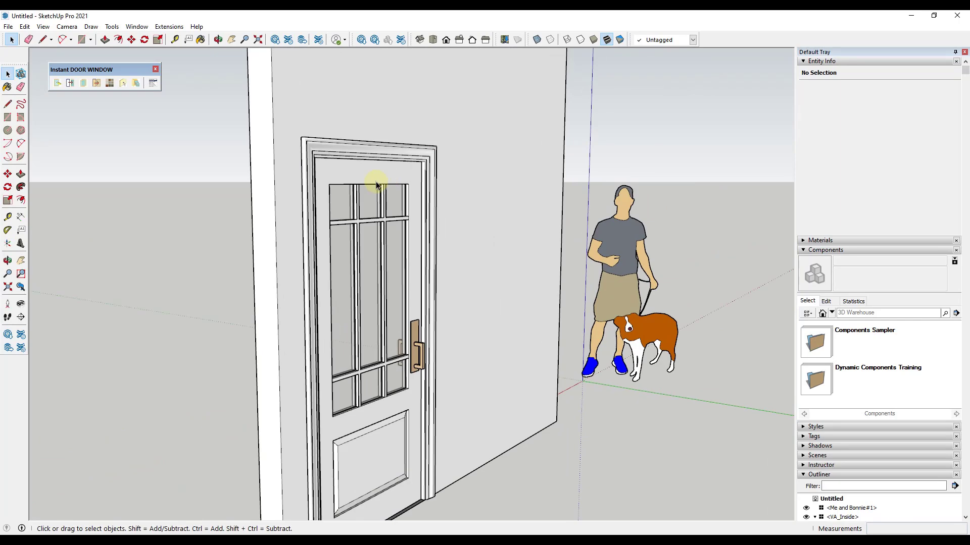
pyautogui.scroll(-4, 447, 294)
pyautogui.moveTo(461, 409); pyautogui.dragTo(549, 325, button='middle')
pyautogui.scroll(2, 550, 325)
pyautogui.scroll(1, 522, 271)
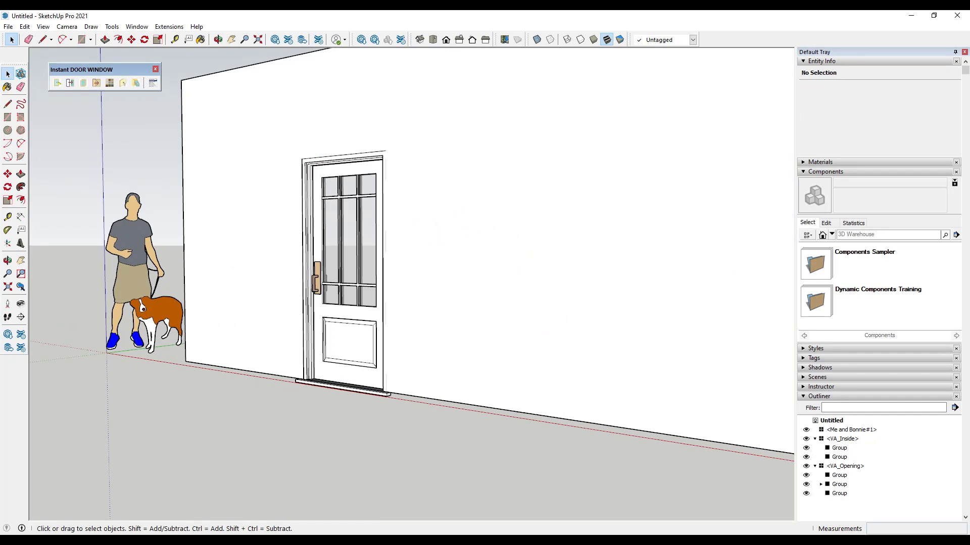
# - Start another Instant Door Window object with the WoodGlassEntrance11 style from the Entrances library and show its style parameters
pyautogui.click(57, 83)
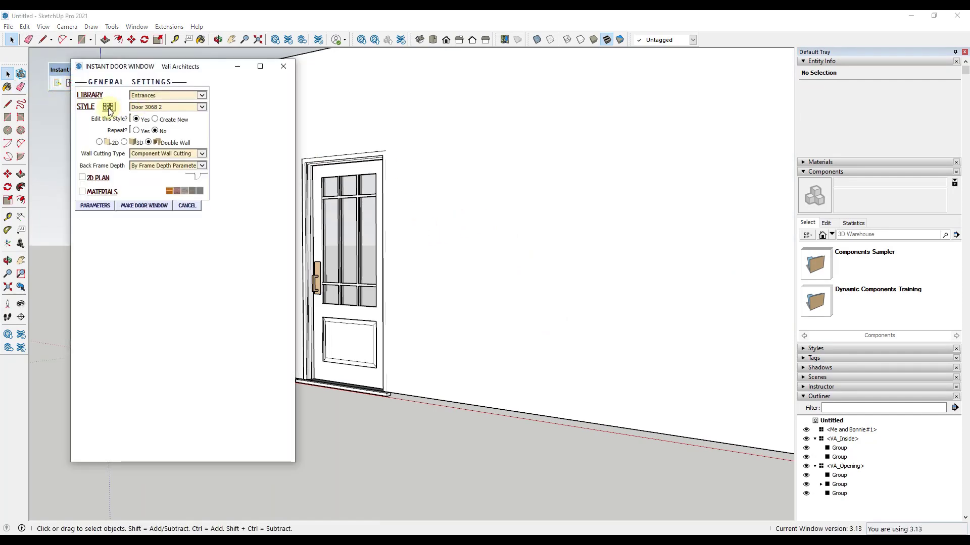
pyautogui.click(109, 108)
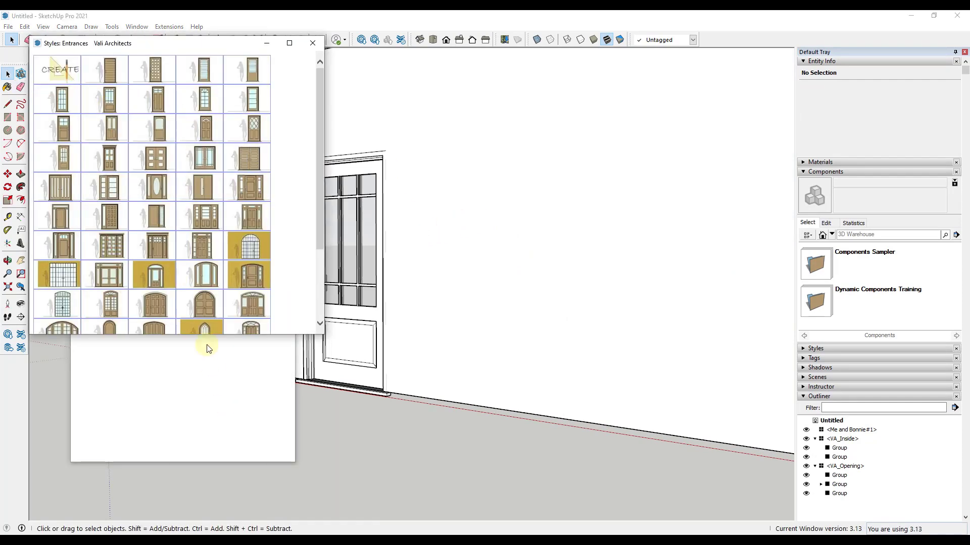
pyautogui.click(311, 44)
pyautogui.click(102, 208)
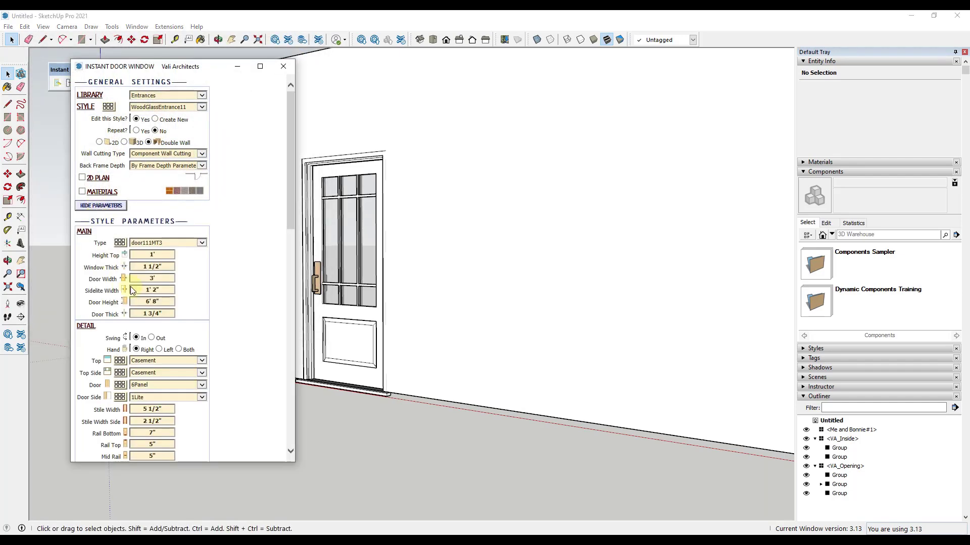
# - Check the materials offered for the door/window part of the entrance
pyautogui.click(82, 193)
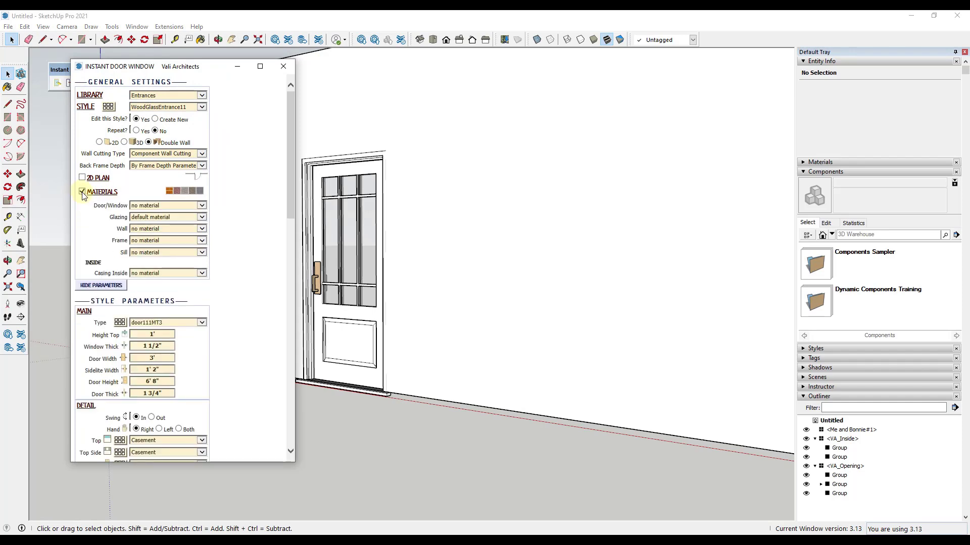
pyautogui.click(144, 210)
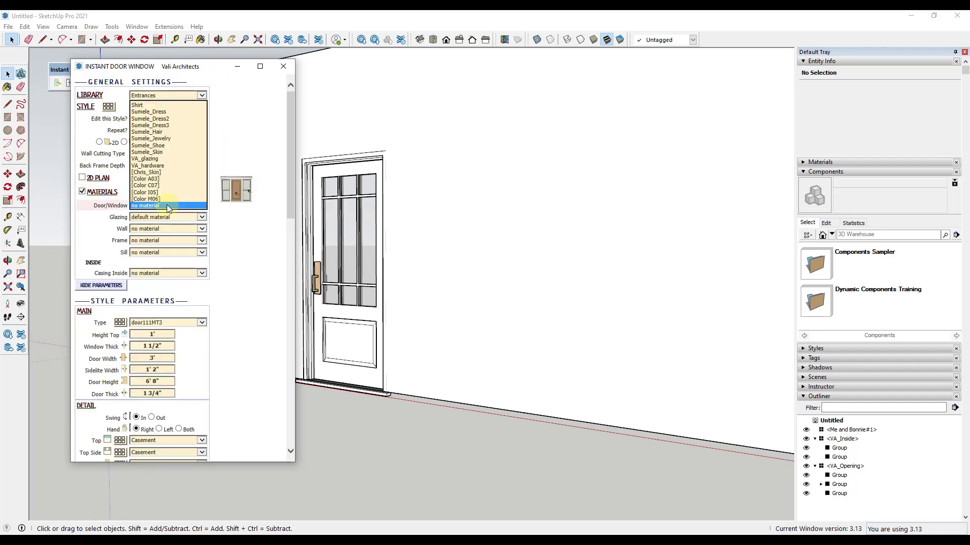
pyautogui.click(114, 216)
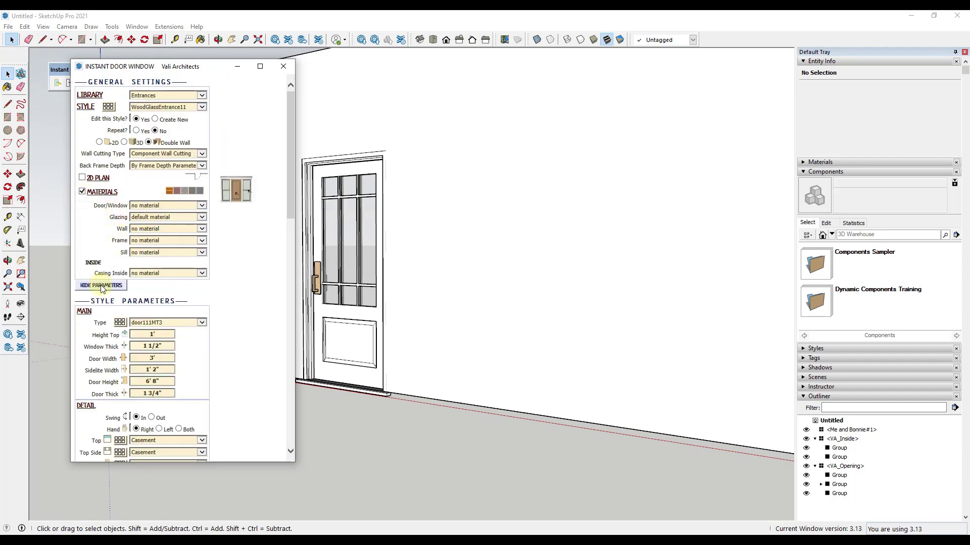
# - Make the WoodGlassEntrance11 door and place it on the wall's bottom edge beside the first door
pyautogui.scroll(-10, 151, 253)
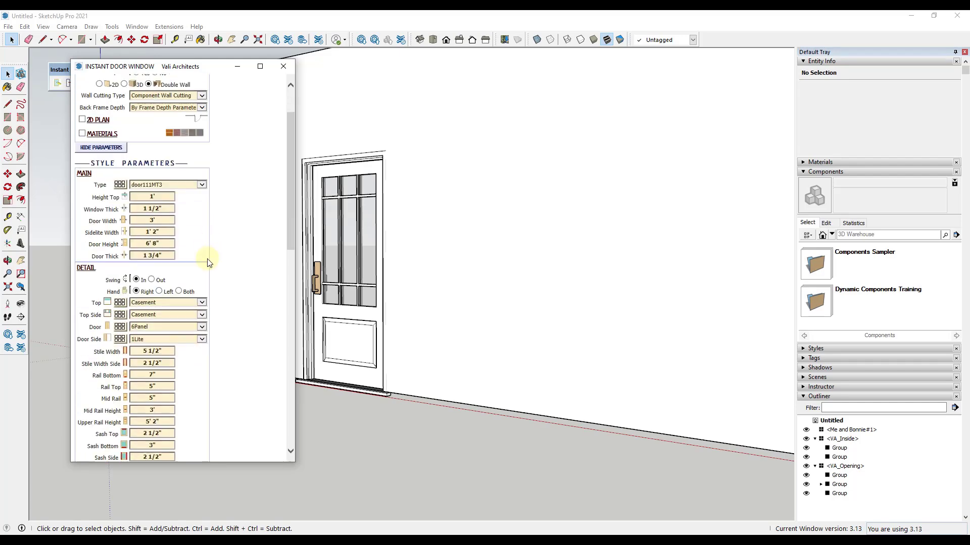
pyautogui.click(108, 458)
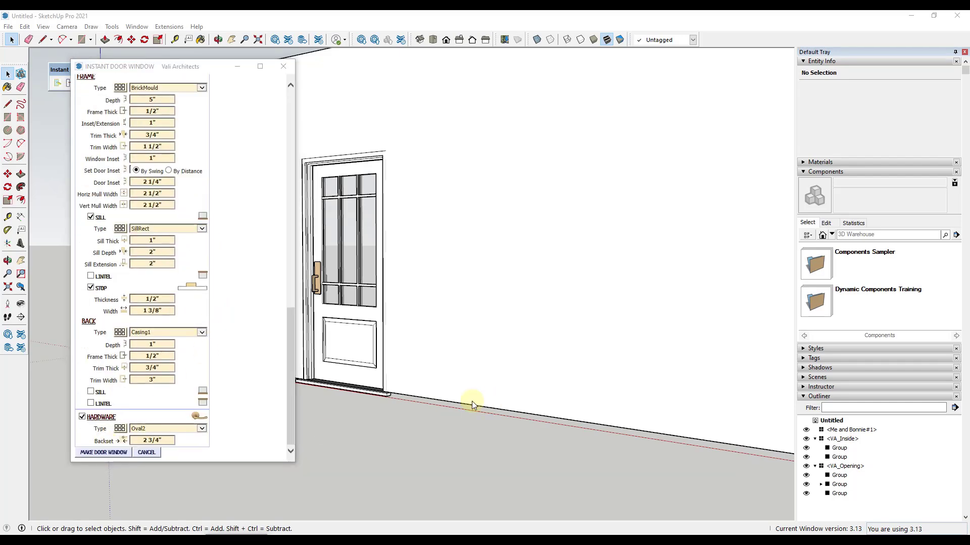
pyautogui.click(536, 413)
pyautogui.scroll(-5, 526, 401)
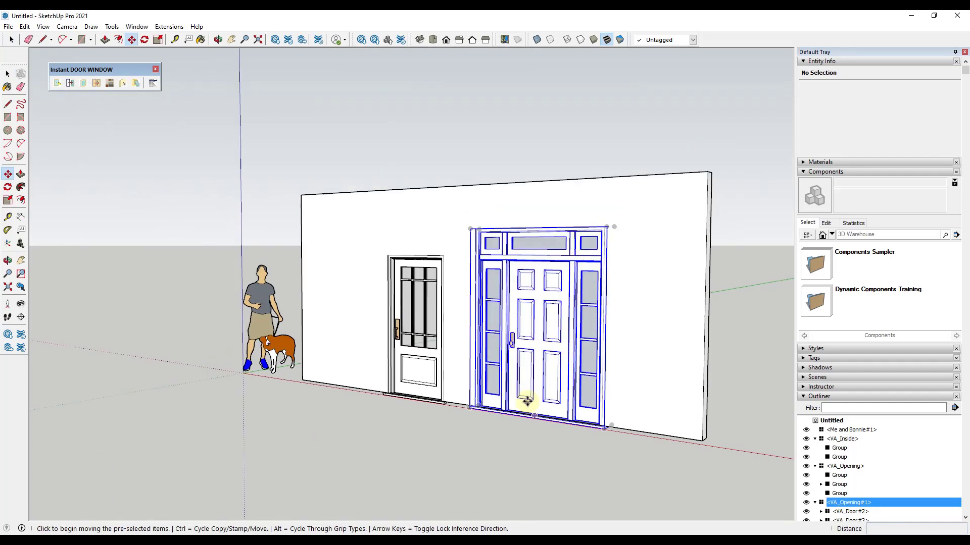
# - Lengthen the wall with Push/Pull by extending its end face beyond the entrance with sidelites
pyautogui.moveTo(623, 364); pyautogui.dragTo(517, 328, button='middle')
pyautogui.click(518, 329)
pyautogui.press('p')
pyautogui.click(505, 328)
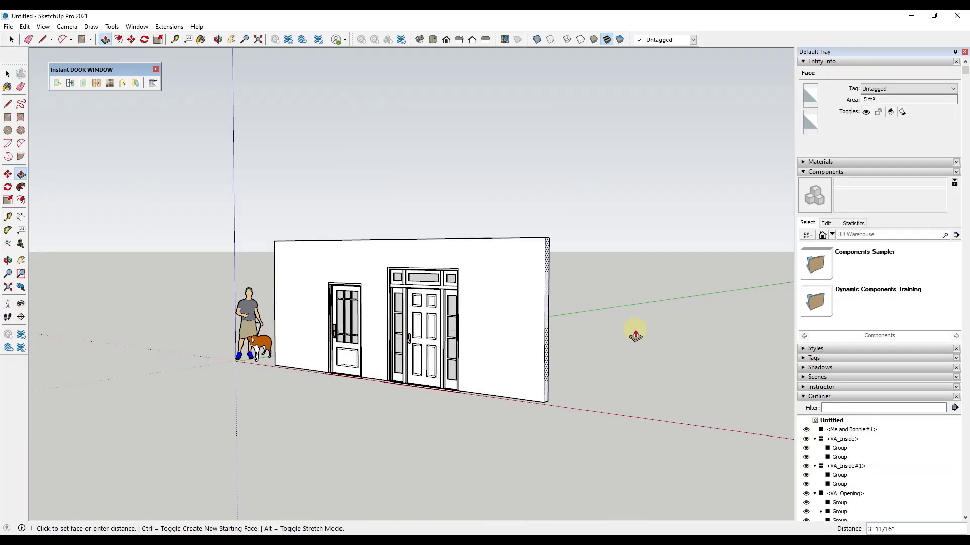
pyautogui.click(674, 340)
# - Start another Instant Door Window object with the Win W2040 Cottage2 style from the All library and show its style parameters
pyautogui.click(70, 83)
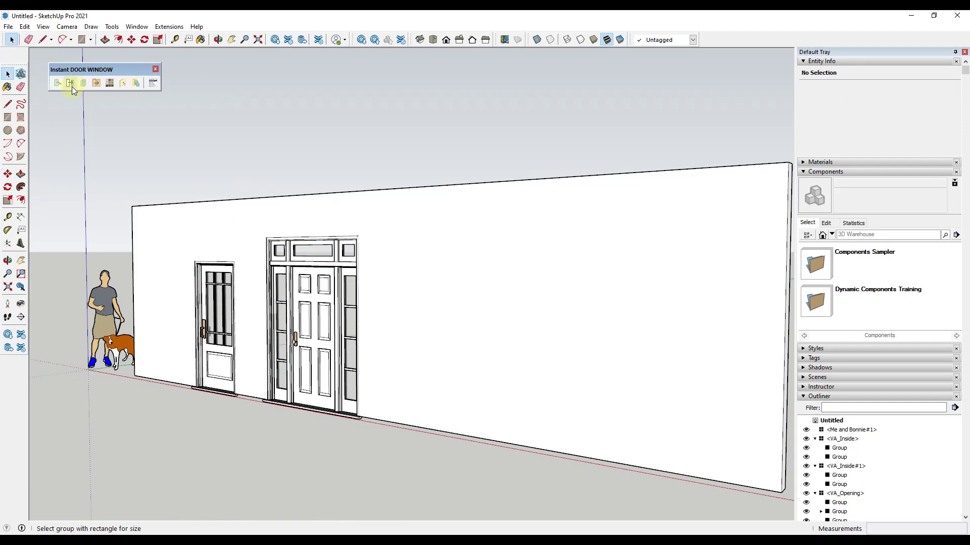
pyautogui.click(146, 96)
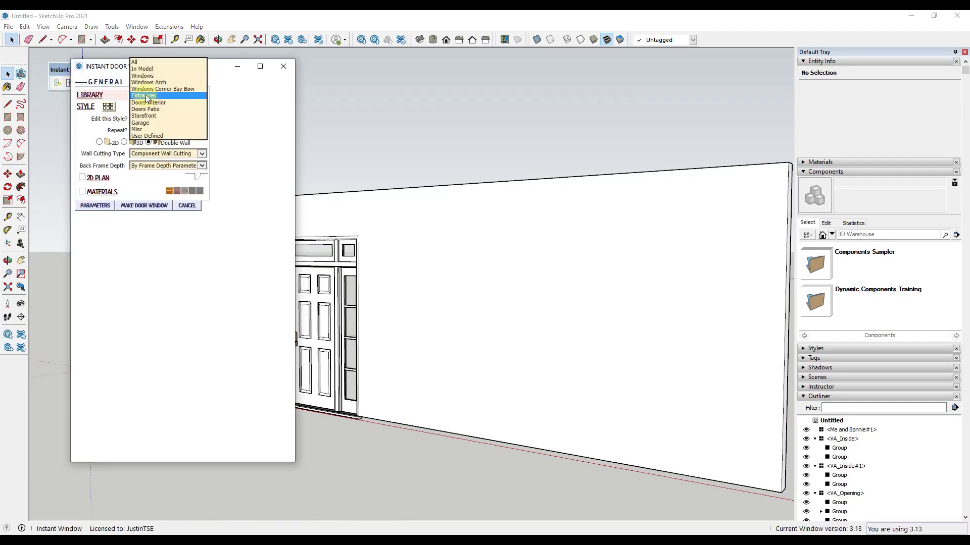
pyautogui.click(139, 62)
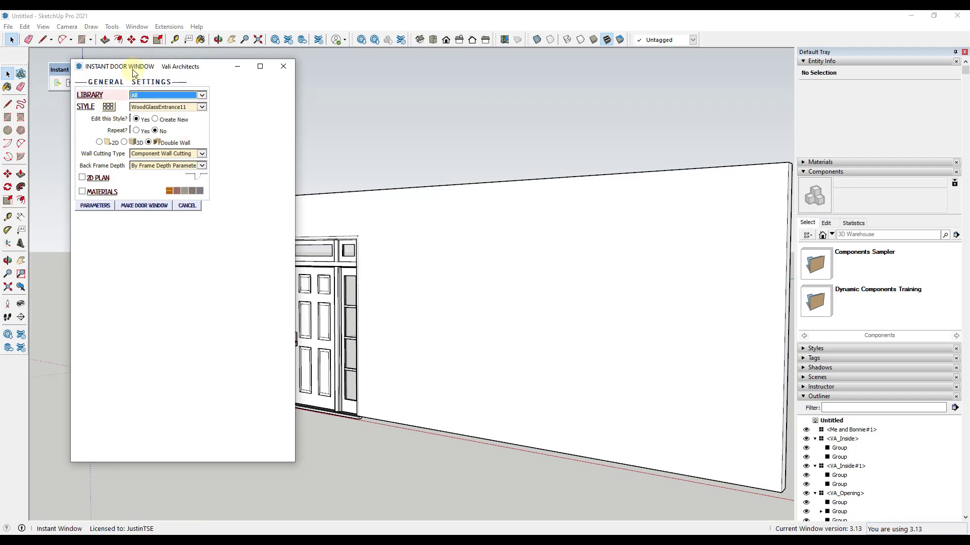
pyautogui.click(108, 106)
pyautogui.moveTo(259, 163)
pyautogui.scroll(-10, 263, 192)
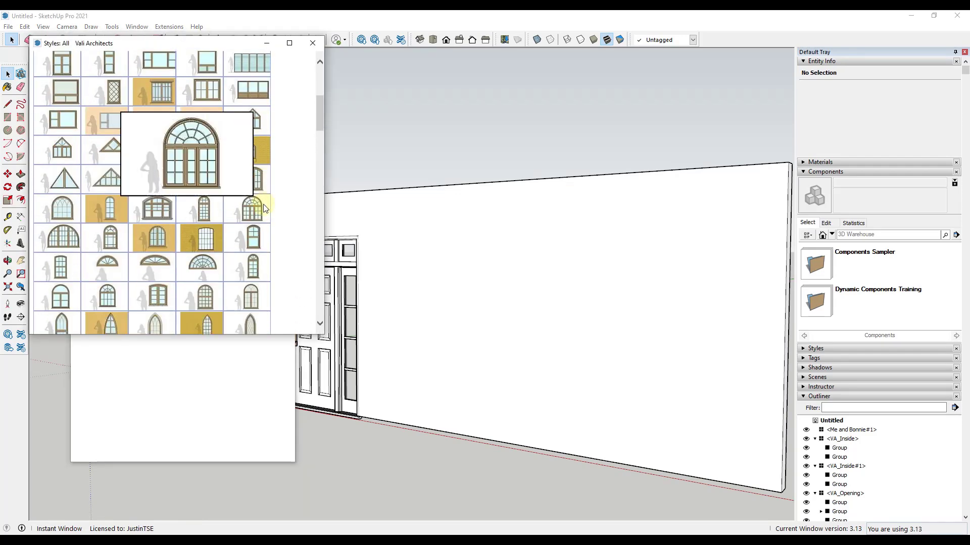
pyautogui.scroll(10, 265, 227)
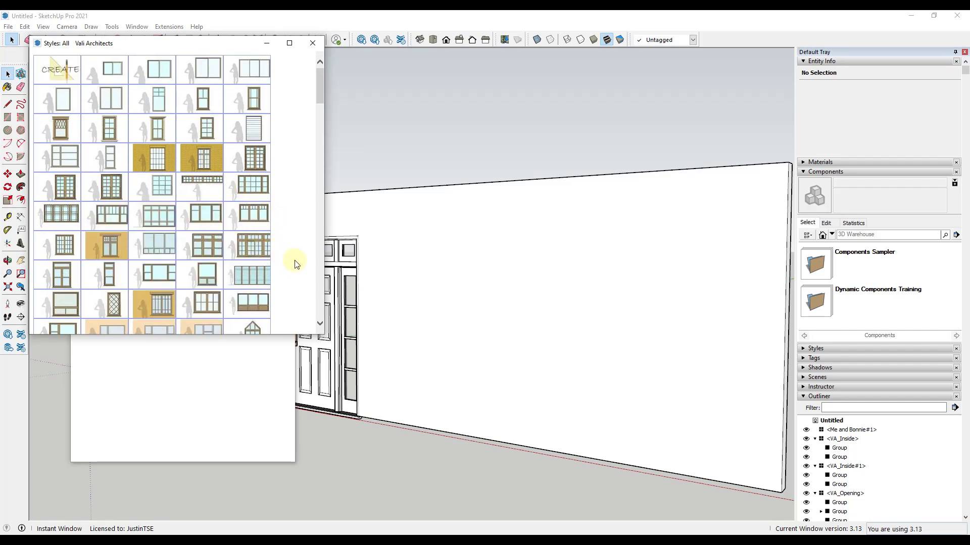
pyautogui.moveTo(250, 100)
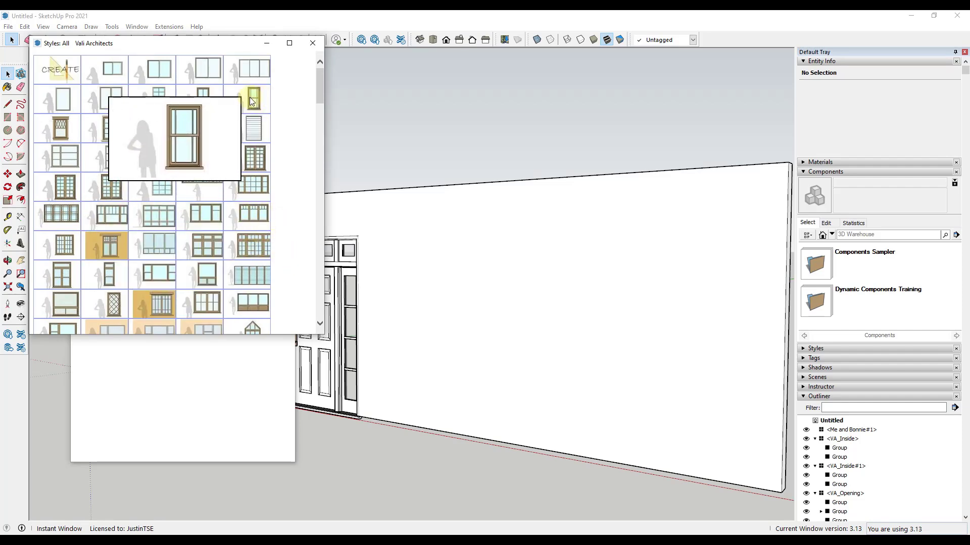
pyautogui.click(313, 43)
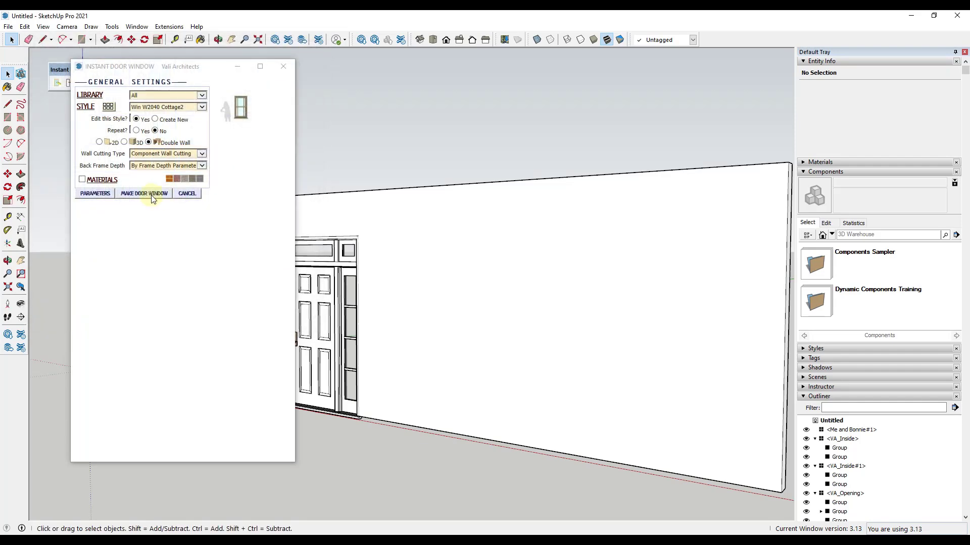
pyautogui.click(99, 193)
pyautogui.scroll(-2, 271, 260)
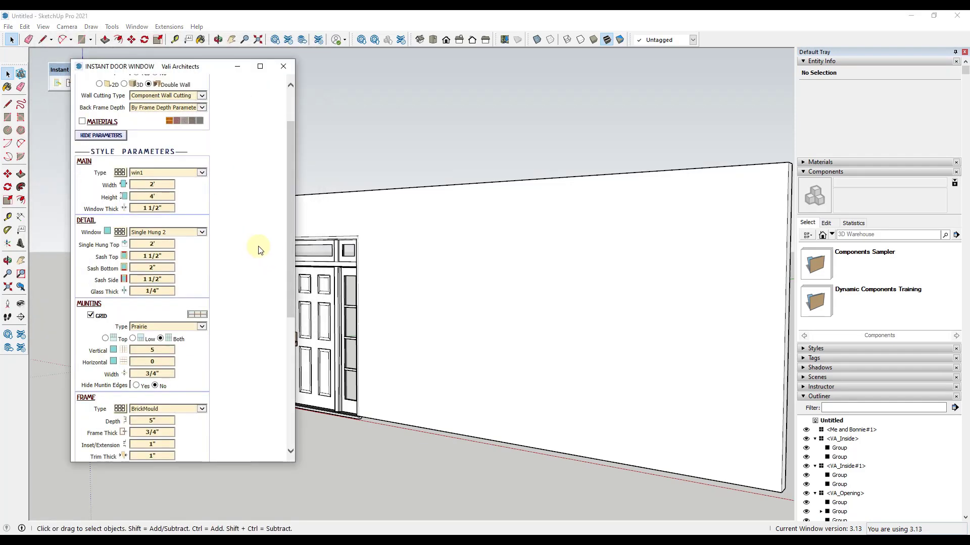
# - Check the window types offered for the window detail and keep Single Hung 2
pyautogui.click(120, 232)
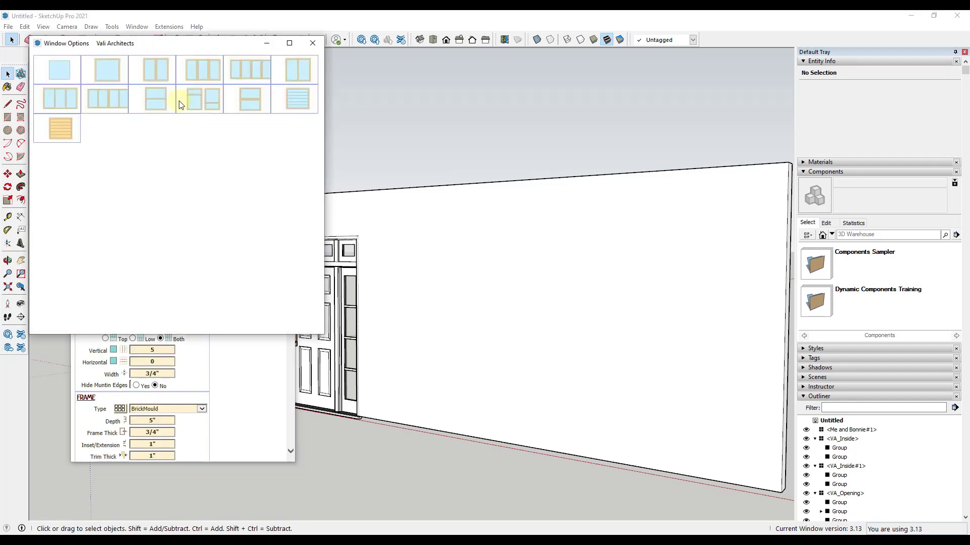
pyautogui.moveTo(316, 63)
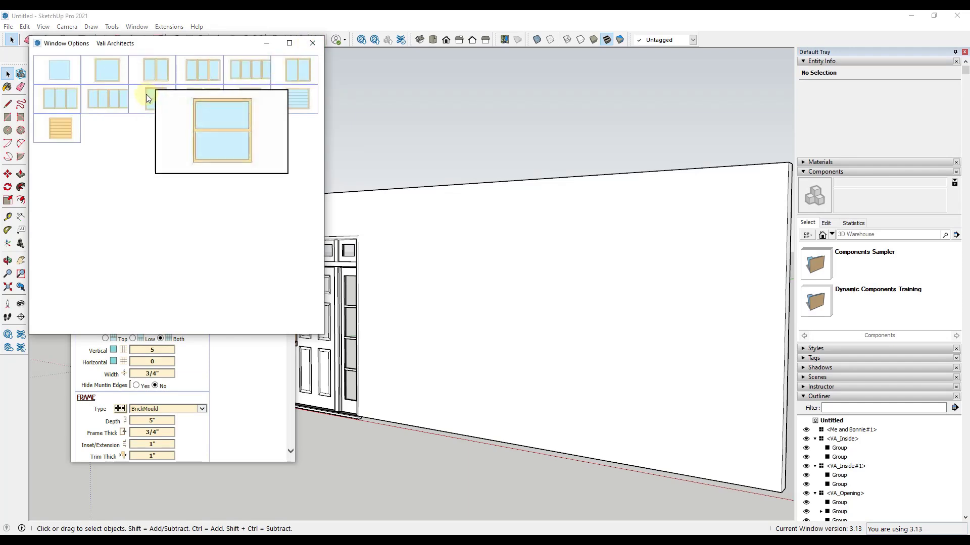
pyautogui.moveTo(194, 75)
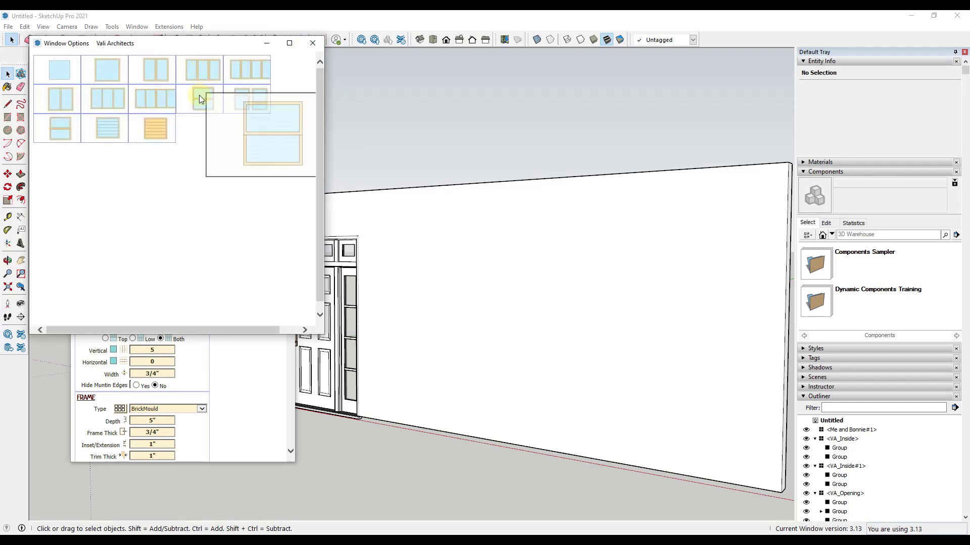
pyautogui.moveTo(200, 103)
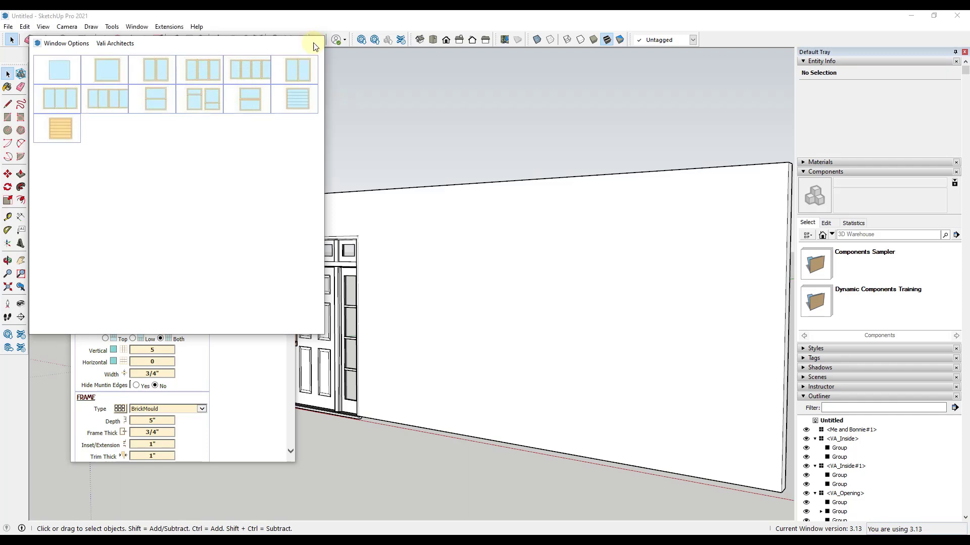
pyautogui.click(314, 43)
# - Review the muntin, frame and back parameters, including the frame's surround profiles and the back sill's profile options
pyautogui.scroll(-3, 255, 283)
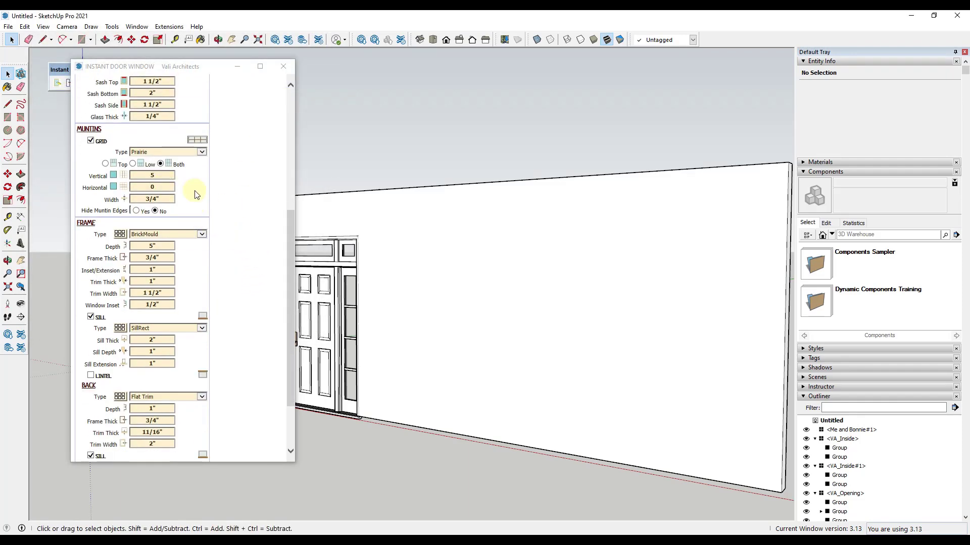
pyautogui.scroll(1, 259, 222)
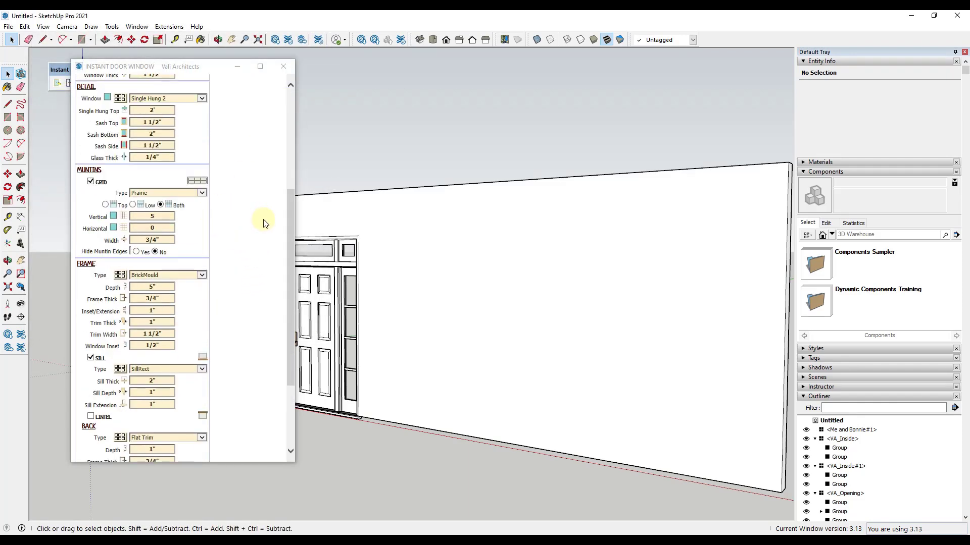
pyautogui.scroll(-1, 260, 222)
pyautogui.click(121, 217)
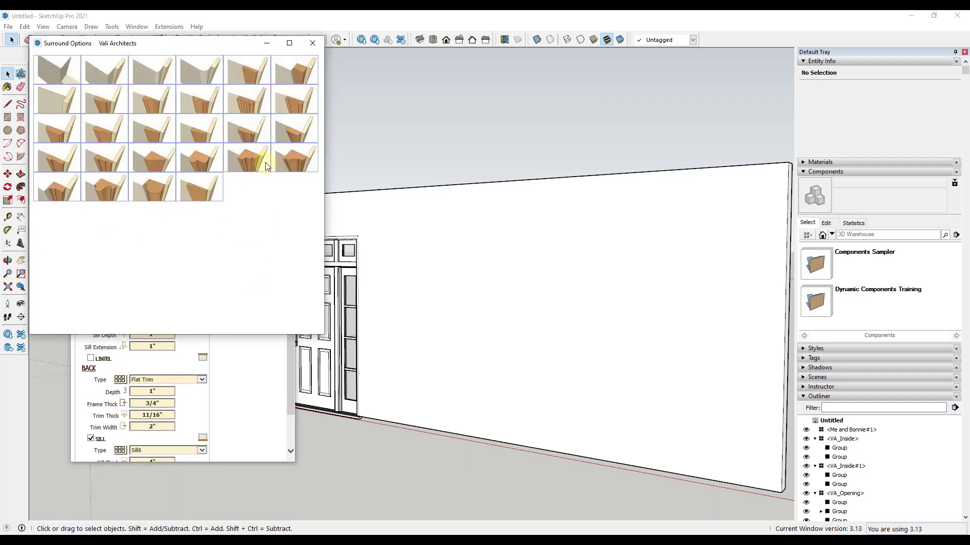
pyautogui.click(310, 47)
pyautogui.scroll(-1, 278, 318)
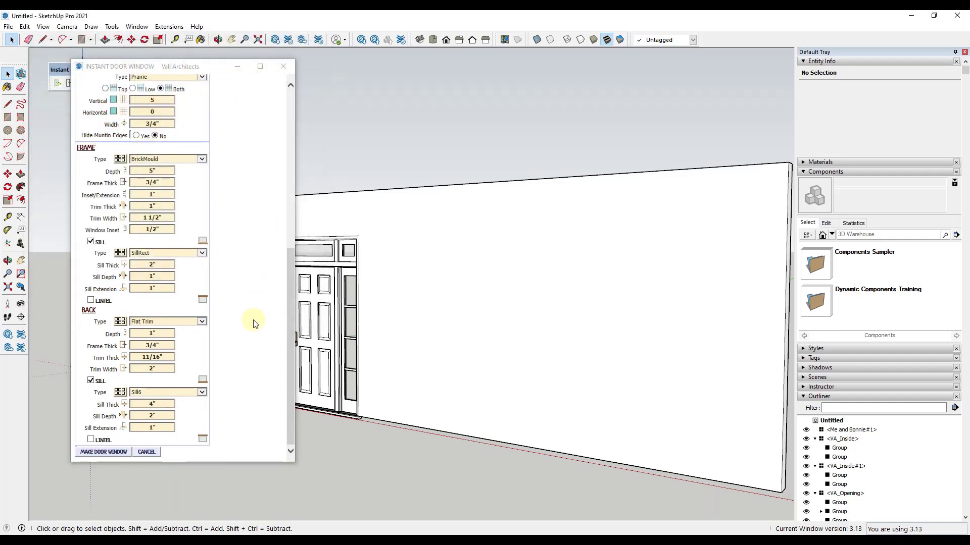
pyautogui.click(119, 393)
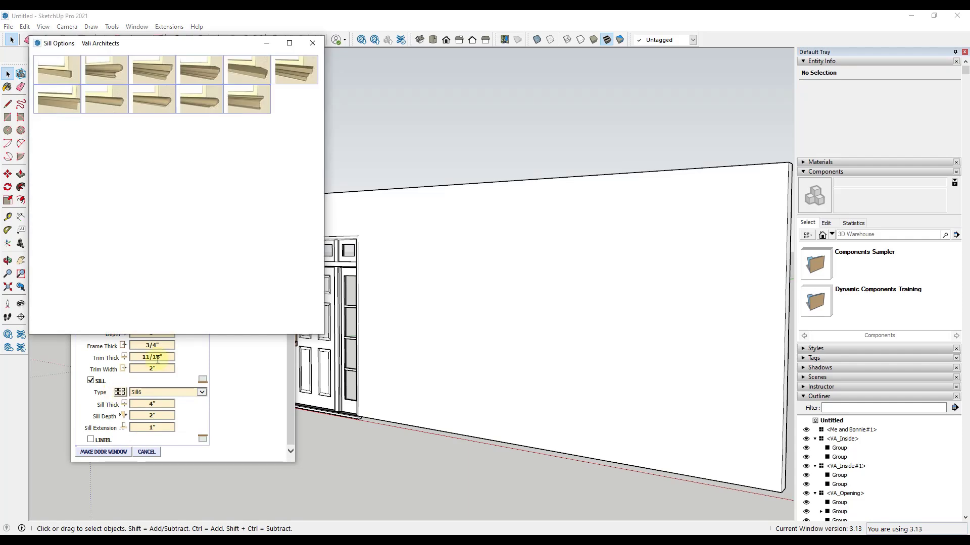
pyautogui.click(313, 42)
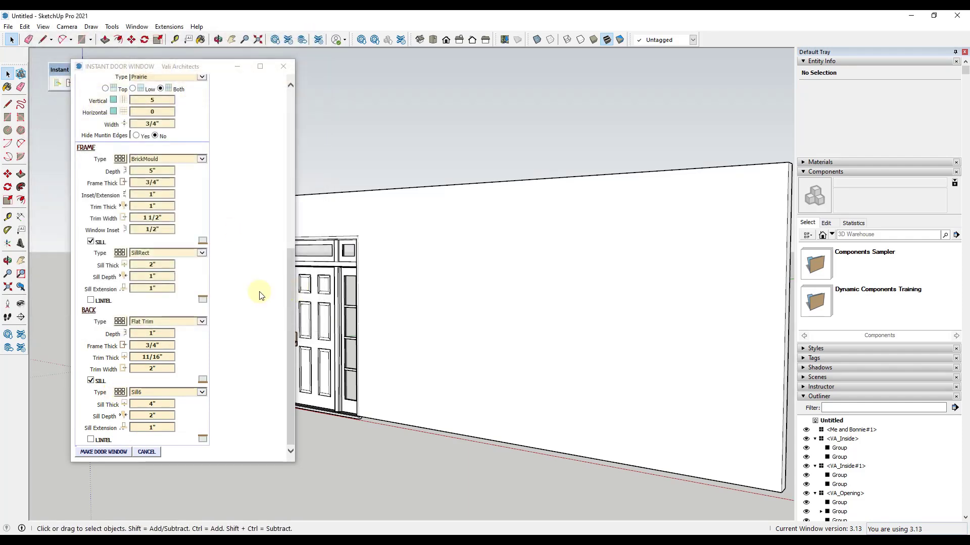
# - Enable the back lintel, check the available lintel profiles and keep the Lintel3 type
pyautogui.click(90, 440)
pyautogui.scroll(-1, 91, 435)
pyautogui.click(120, 404)
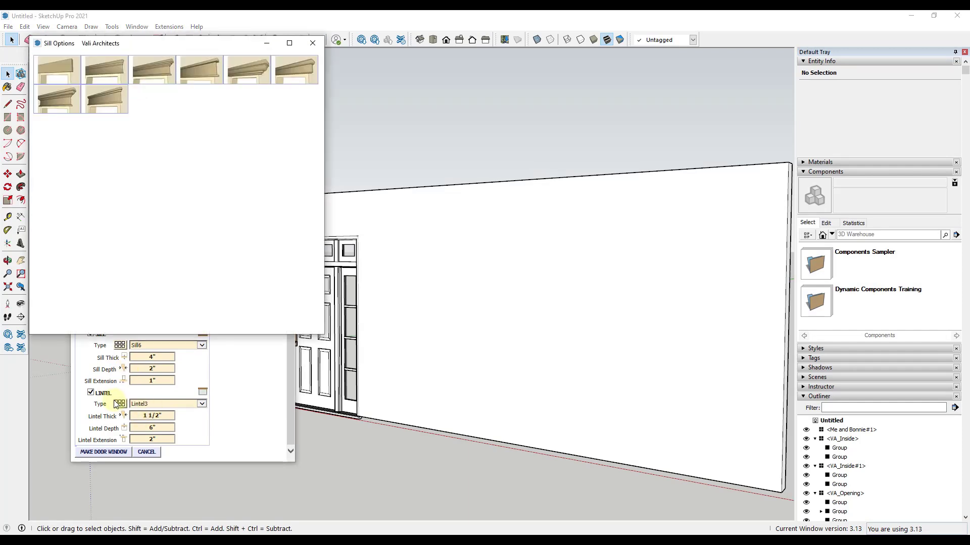
pyautogui.click(312, 42)
pyautogui.click(202, 404)
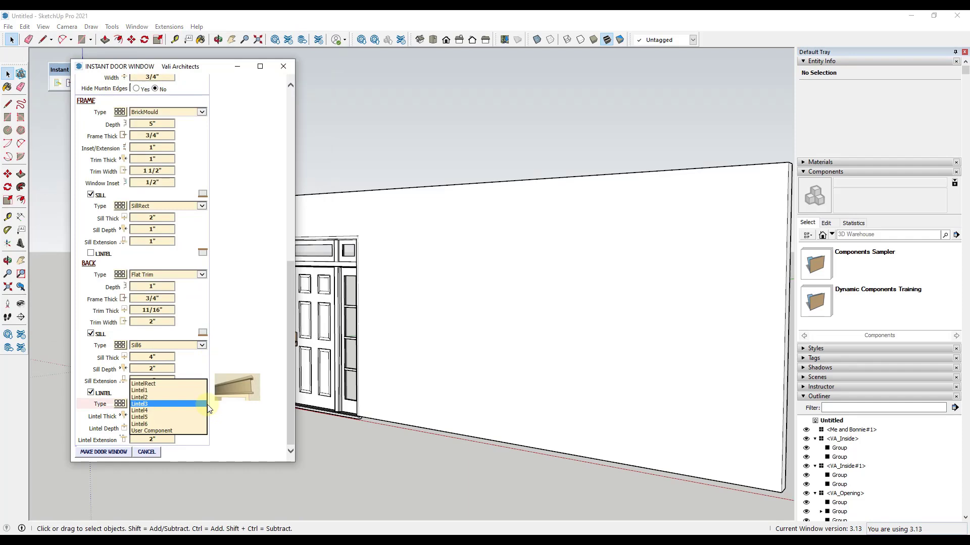
pyautogui.click(239, 435)
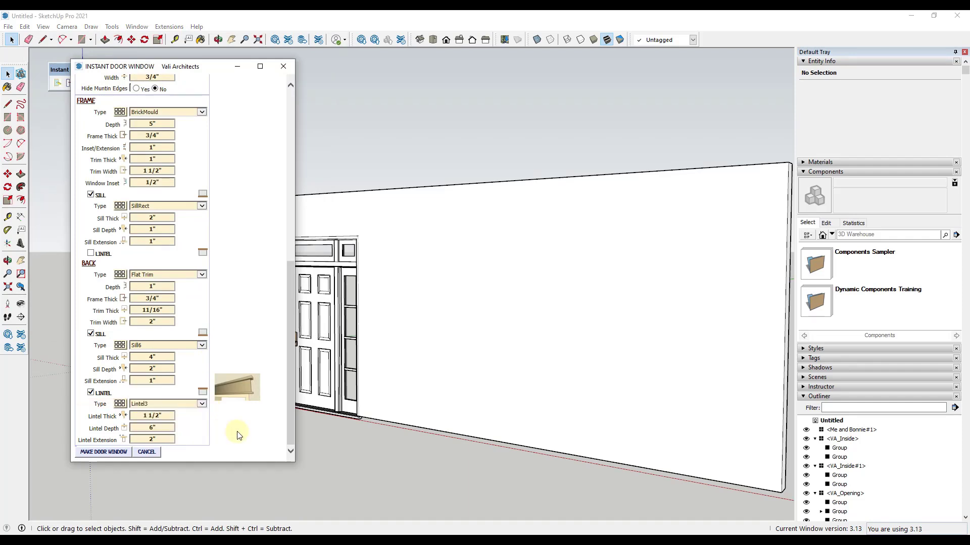
# - Make the Win W2040 Cottage2 window and place it on the wall beside the entrance with sidelites
pyautogui.click(99, 453)
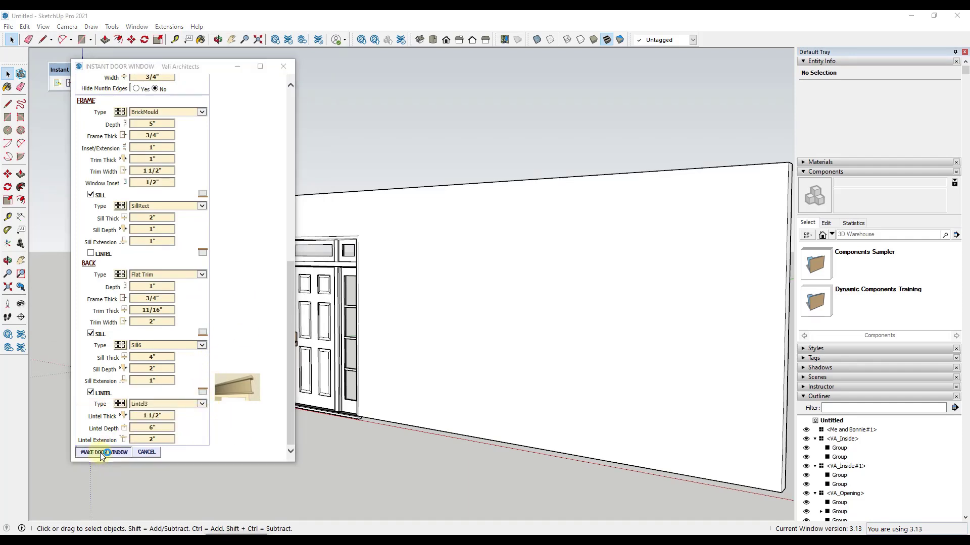
pyautogui.click(427, 336)
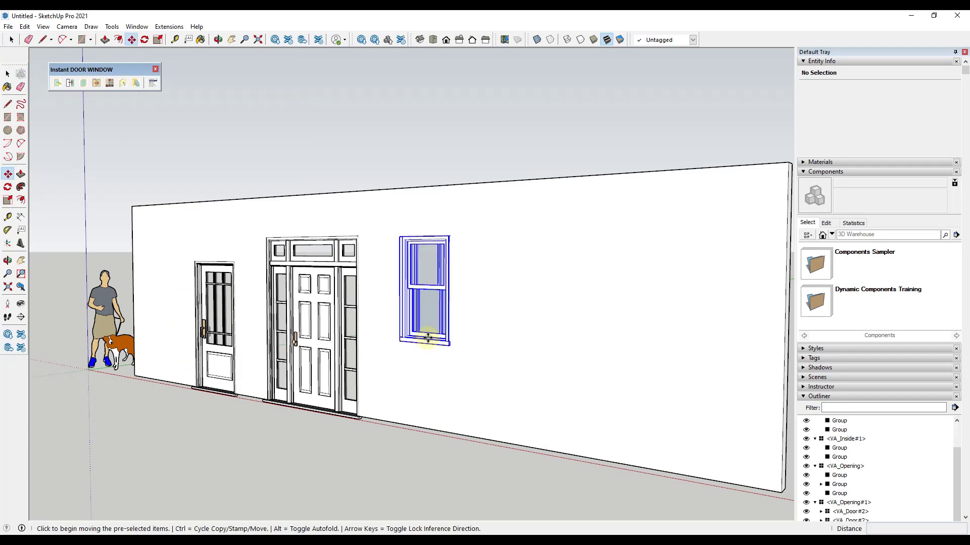
pyautogui.moveTo(465, 316); pyautogui.dragTo(537, 293, button='middle')
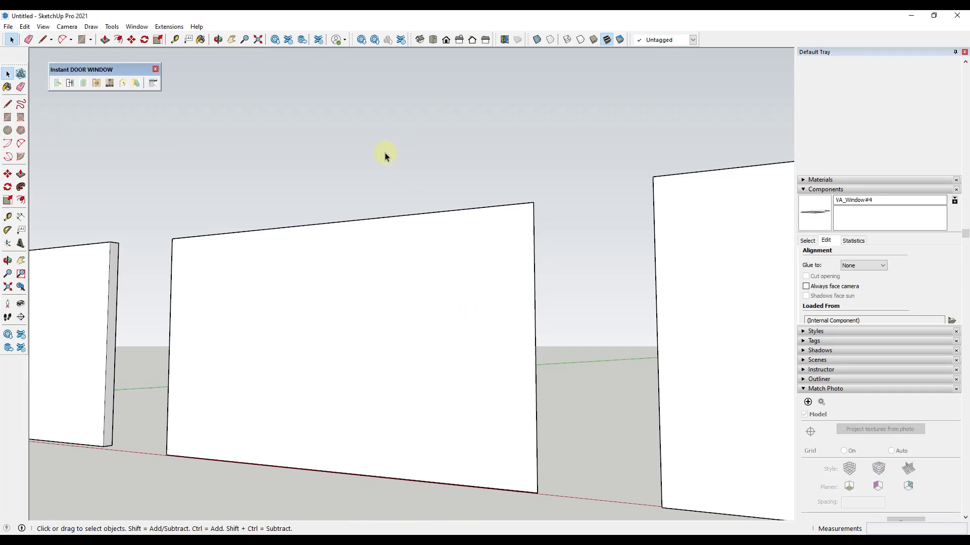
# - Make a Win W2040 Cottage2 window with the 3D option and place it on the upper part of the middle single-face wall
pyautogui.moveTo(385, 153); pyautogui.dragTo(402, 177, button='middle')
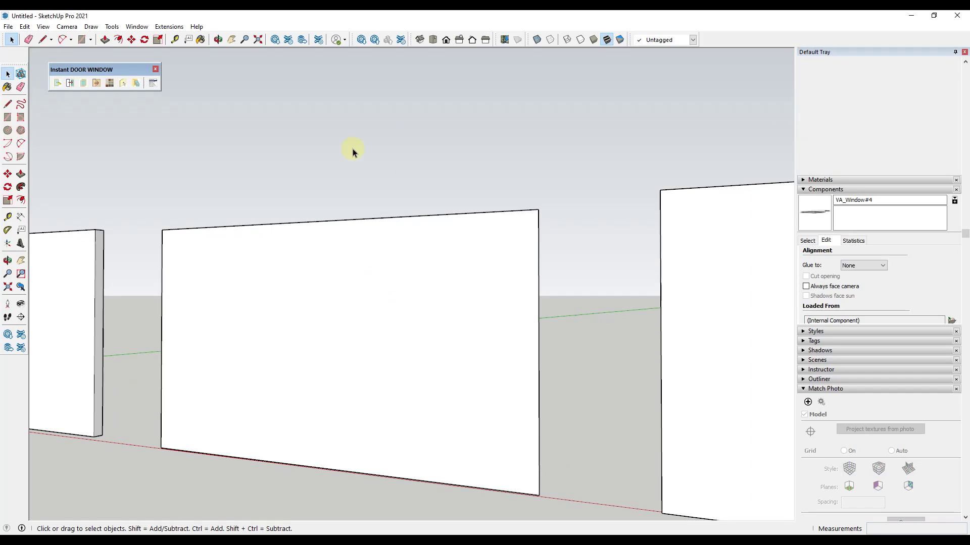
pyautogui.moveTo(453, 236); pyautogui.dragTo(391, 333, button='middle')
pyautogui.scroll(3, 391, 332)
pyautogui.click(57, 83)
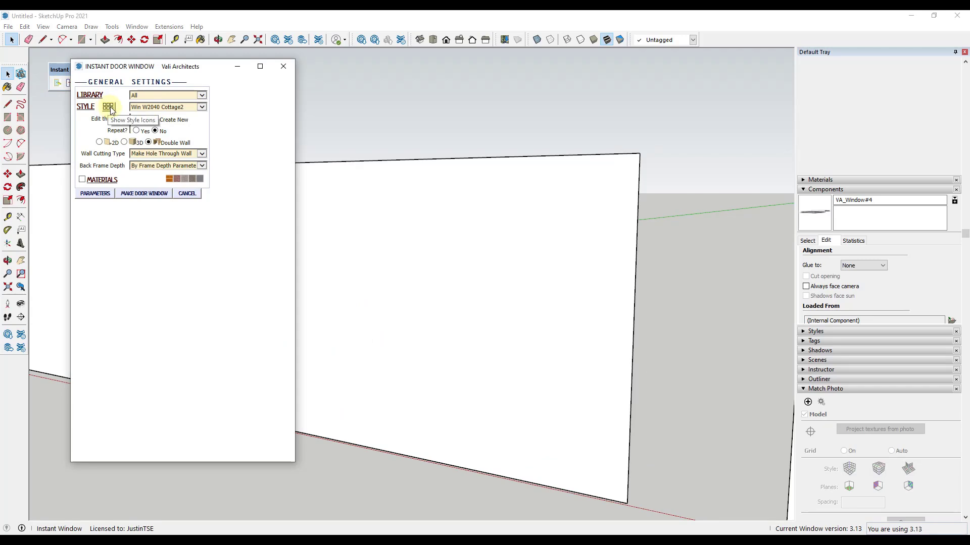
pyautogui.click(124, 141)
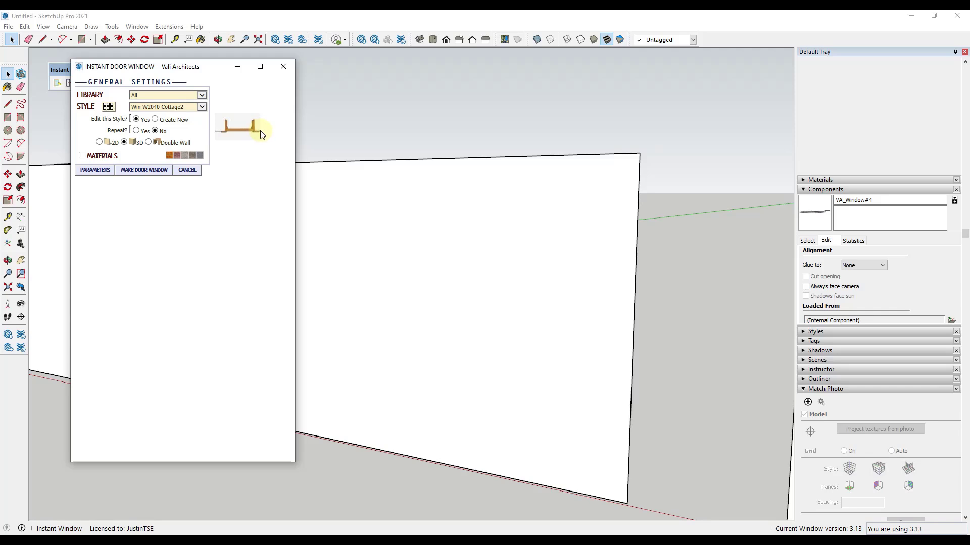
pyautogui.click(138, 170)
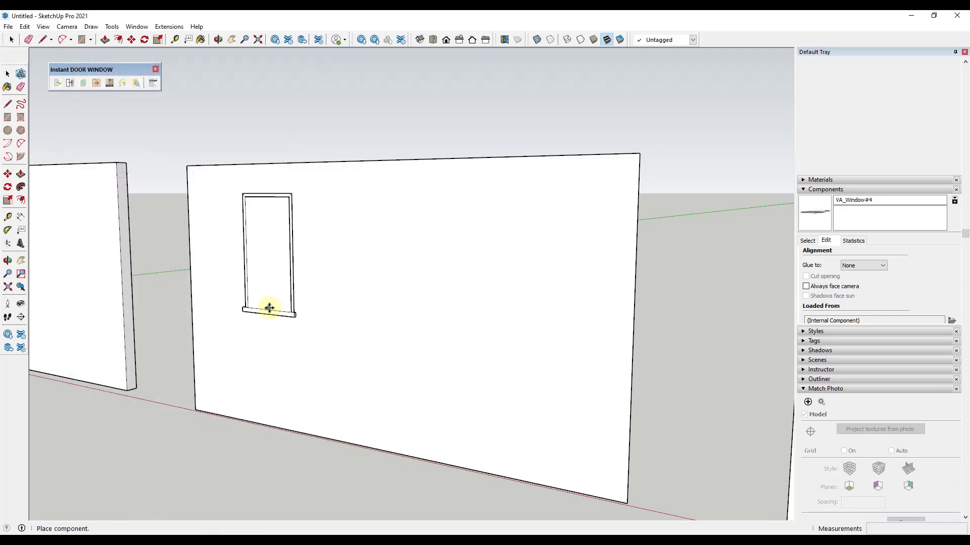
pyautogui.click(274, 302)
# - Examine the 3D window and its opening from the front and back of the single-face wall
pyautogui.moveTo(308, 262); pyautogui.dragTo(380, 251, button='middle')
pyautogui.scroll(3, 253, 253)
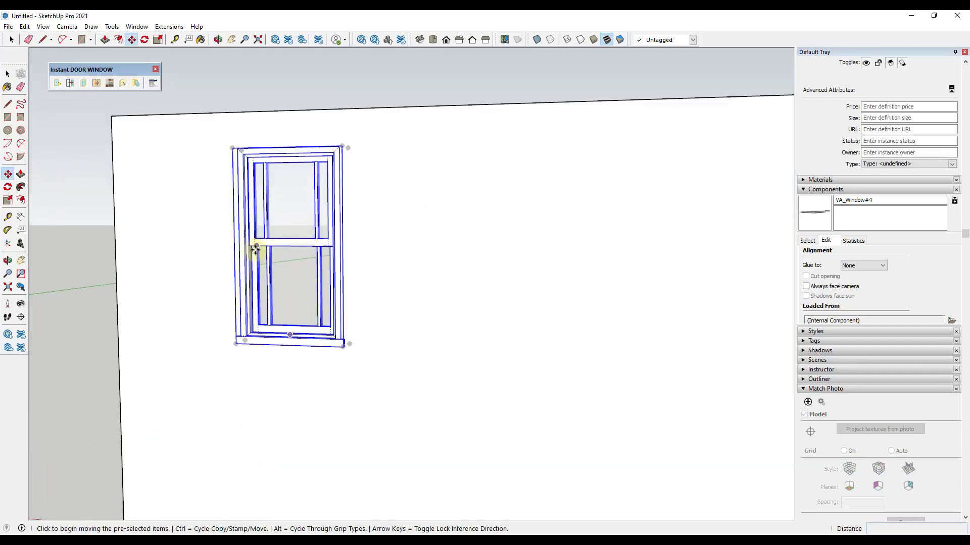
pyautogui.press('space')
pyautogui.scroll(-3, 530, 282)
pyautogui.scroll(4, 368, 198)
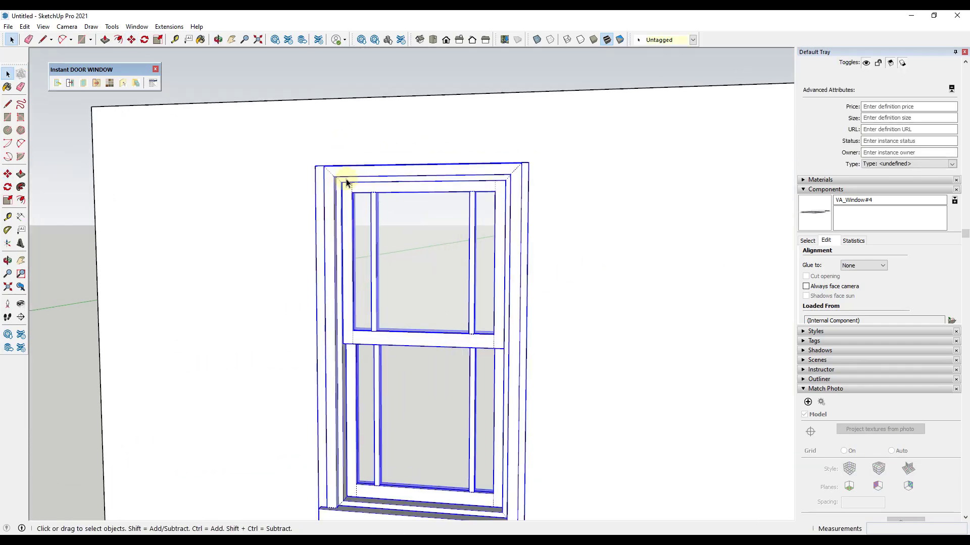
pyautogui.moveTo(584, 234); pyautogui.dragTo(378, 217, button='middle')
pyautogui.scroll(1, 329, 426)
pyautogui.scroll(1, 329, 426)
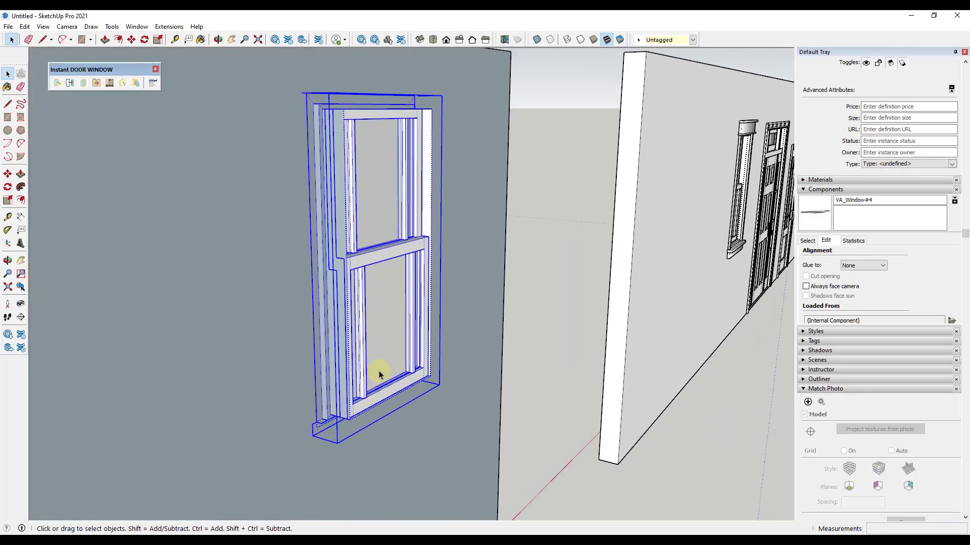
pyautogui.scroll(-5, 355, 370)
pyautogui.moveTo(355, 369); pyautogui.dragTo(679, 303, button='middle')
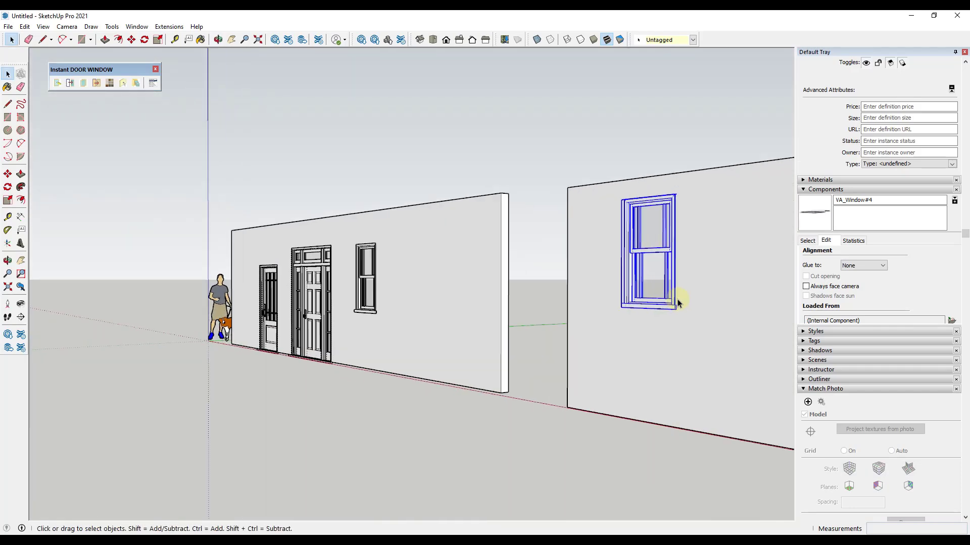
# - Move the 3D window along the single-face wall and position it near the wall end facing the first wall
pyautogui.press('m')
pyautogui.click(658, 306)
pyautogui.click(627, 305)
pyautogui.press('space')
pyautogui.press('m')
pyautogui.click(619, 306)
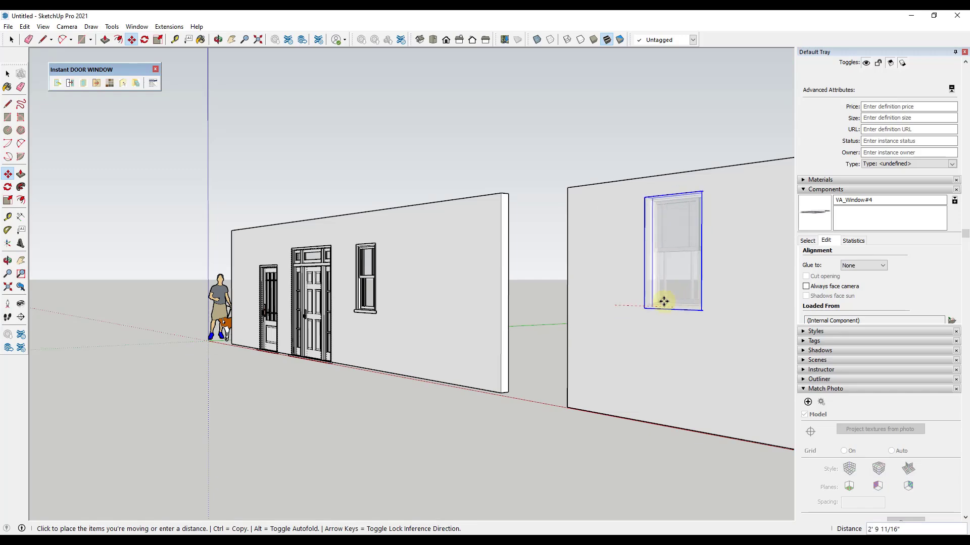
pyautogui.scroll(-2, 657, 298)
pyautogui.scroll(1, 606, 296)
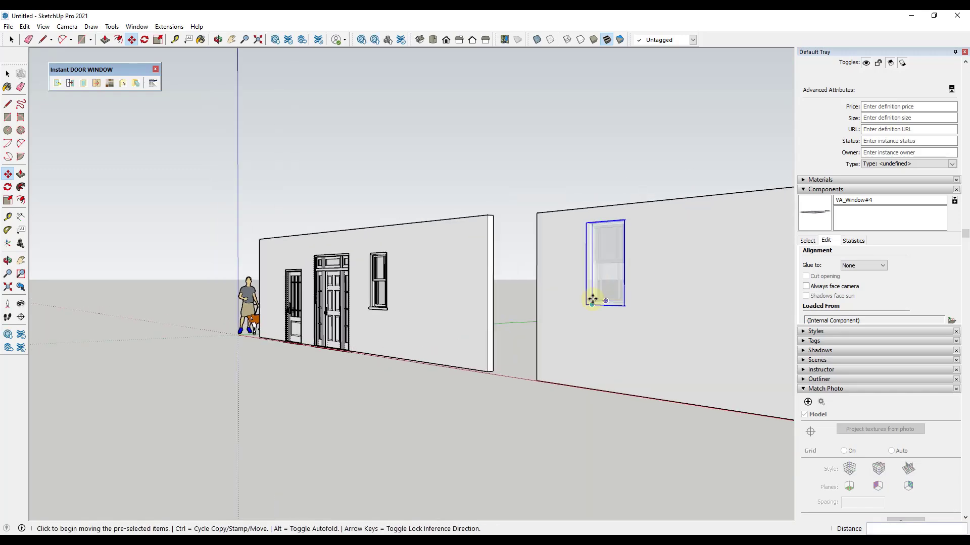
pyautogui.click(557, 298)
pyautogui.moveTo(643, 275); pyautogui.dragTo(546, 324, button='middle')
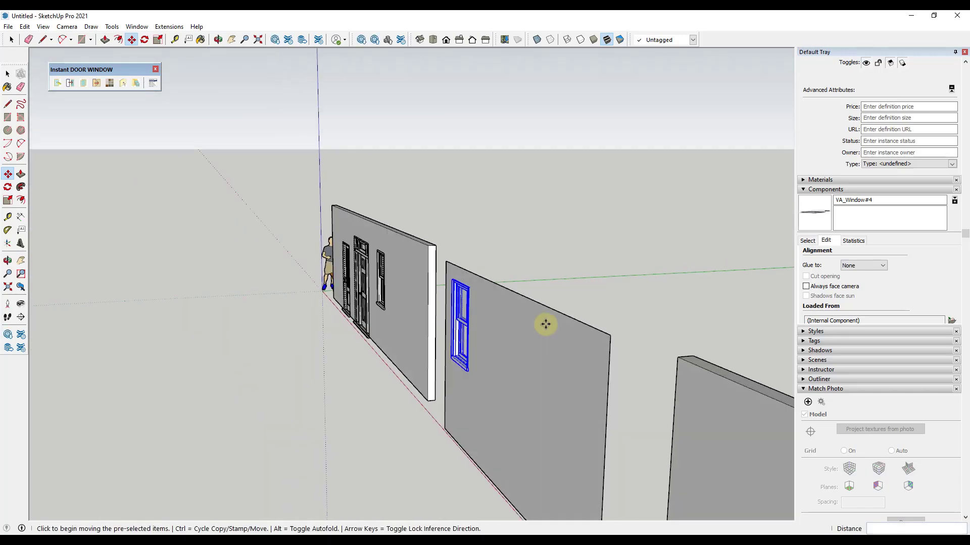
# - Make a Win W2040 Cottage2 window with the Double Wall option and place it beside the 3D window on the single-face wall
pyautogui.scroll(2, 561, 304)
pyautogui.scroll(-2, 561, 304)
pyautogui.moveTo(660, 324); pyautogui.dragTo(601, 326, button='middle')
pyautogui.scroll(2, 581, 313)
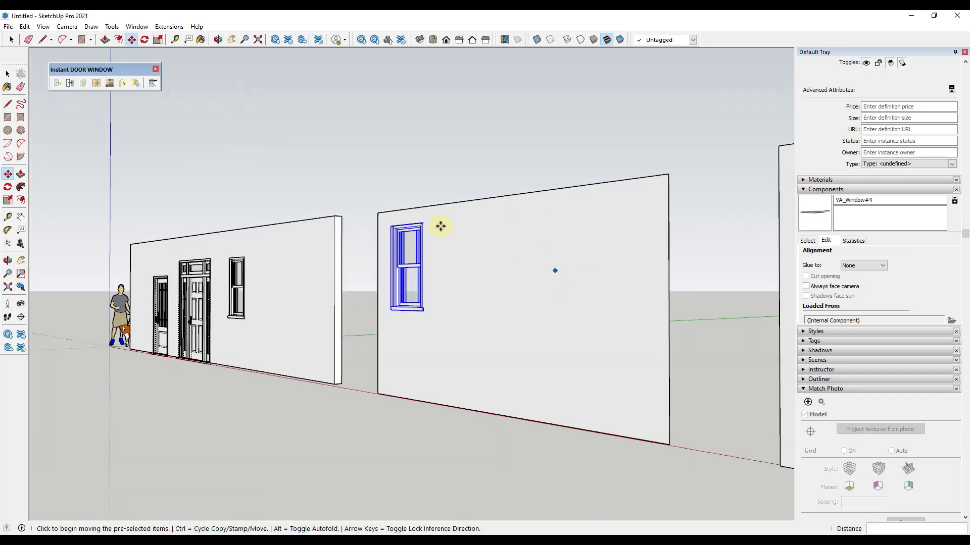
pyautogui.click(57, 83)
pyautogui.click(149, 142)
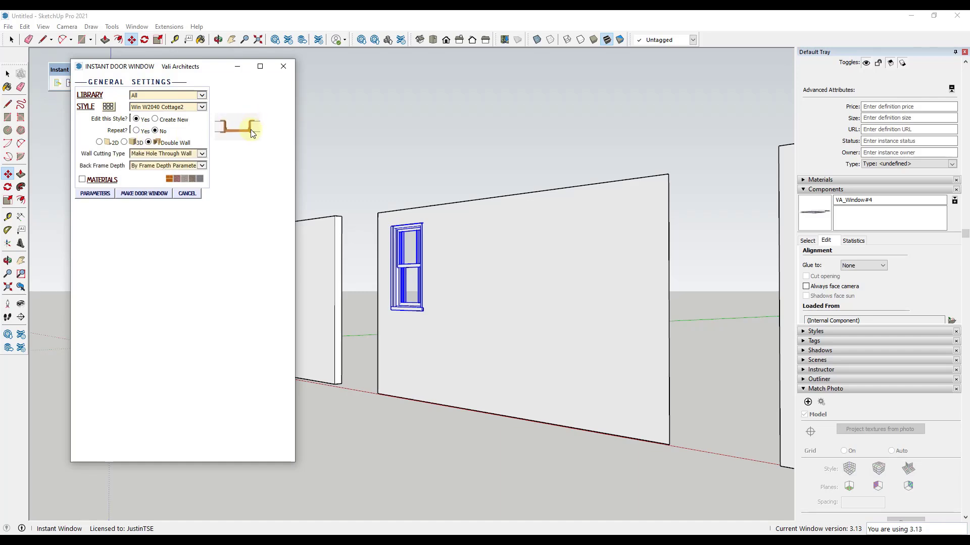
pyautogui.click(124, 144)
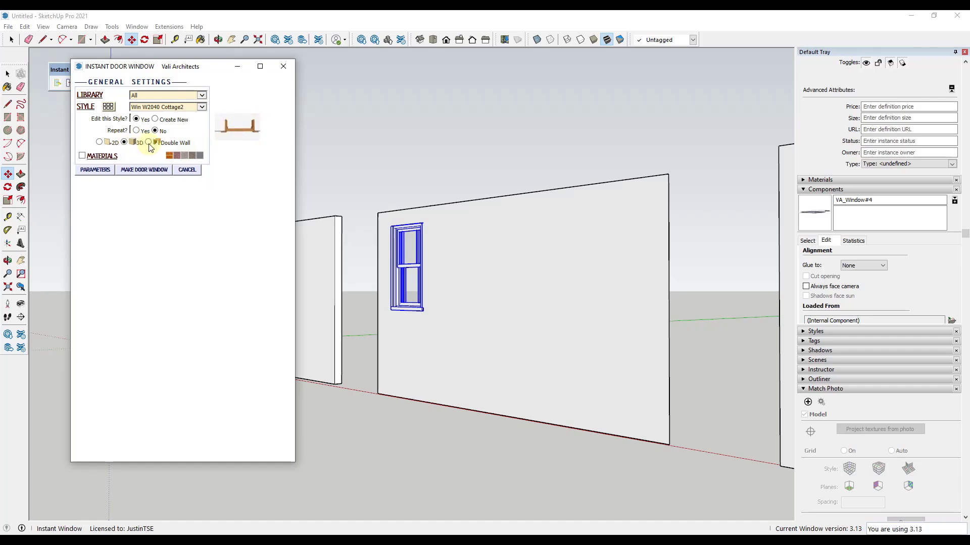
pyautogui.click(149, 143)
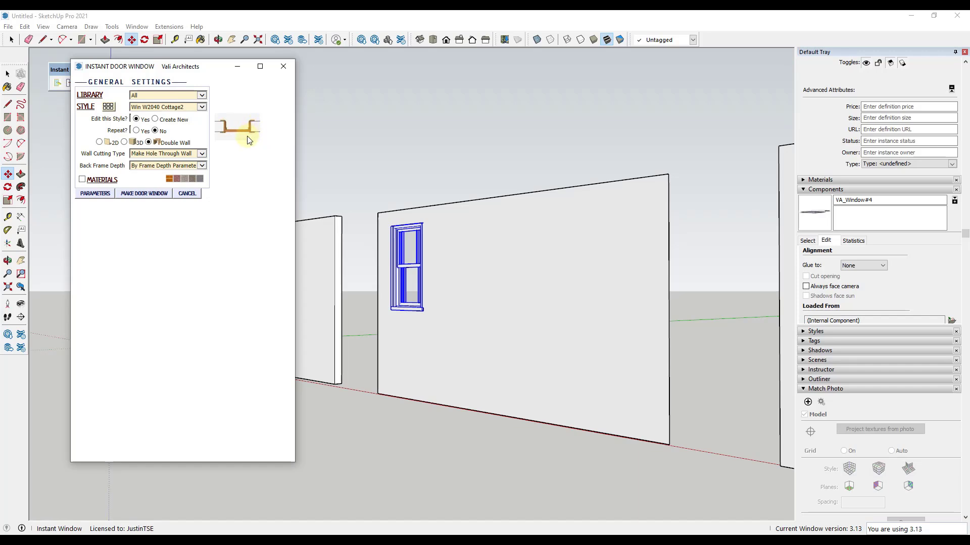
pyautogui.click(144, 194)
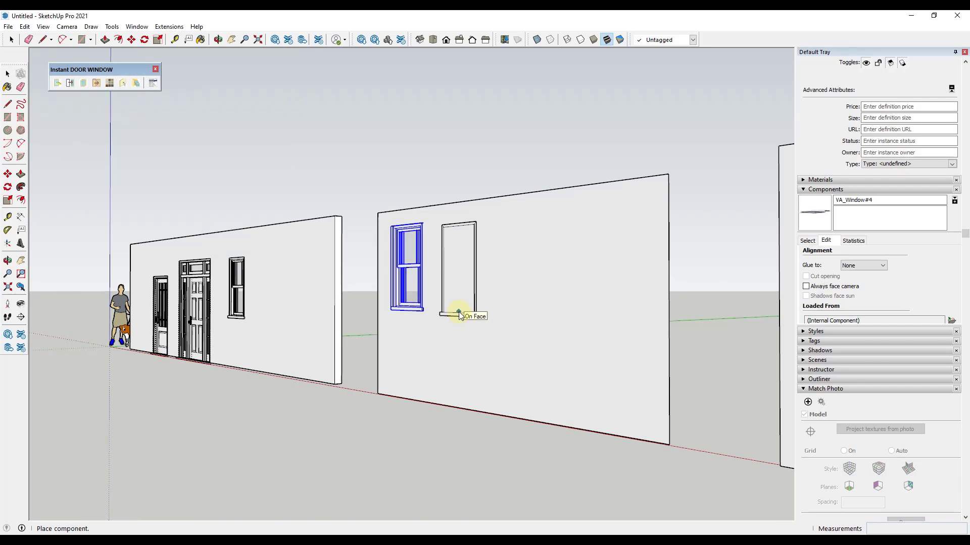
pyautogui.click(461, 308)
# - Examine the Double Wall window on the single-face wall and check its settings
pyautogui.press('space')
pyautogui.scroll(5, 527, 322)
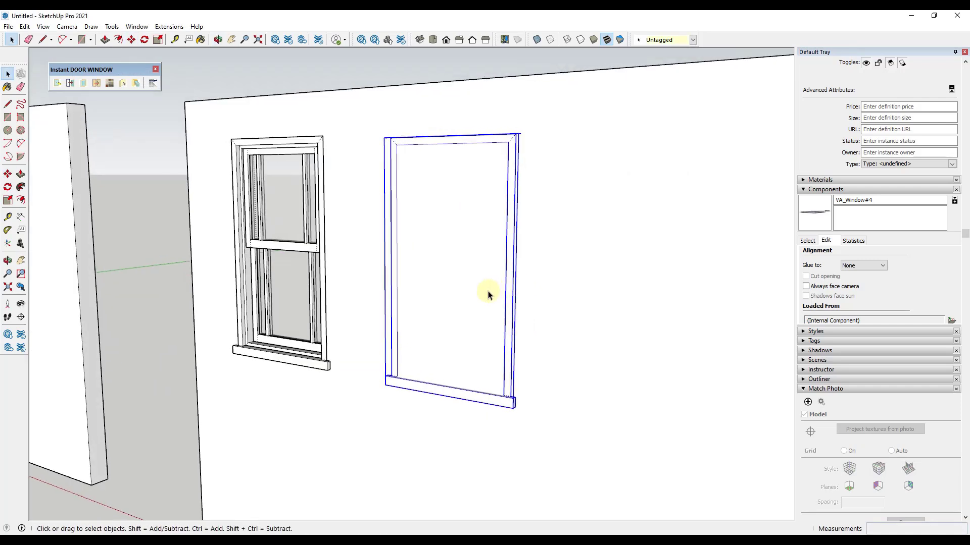
pyautogui.moveTo(484, 296); pyautogui.dragTo(439, 258, button='middle')
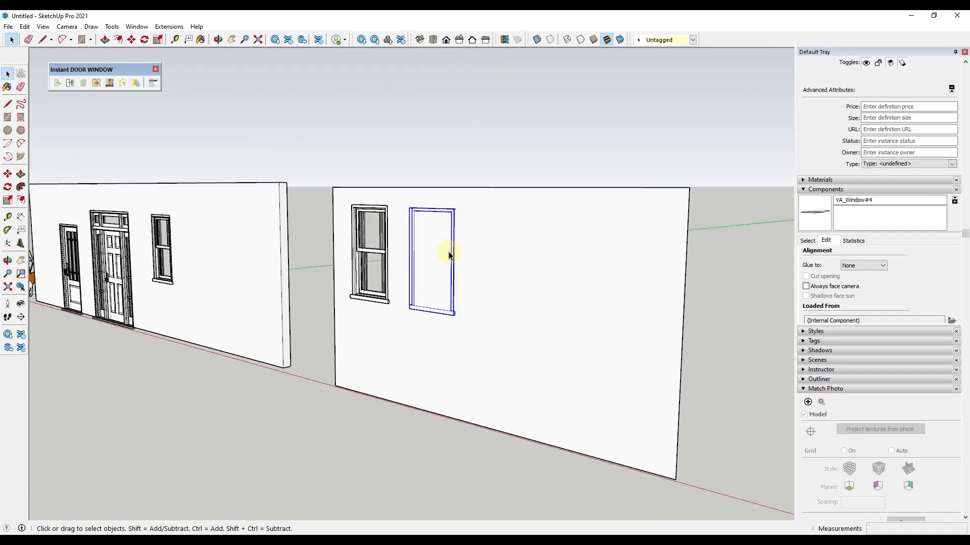
pyautogui.click(69, 84)
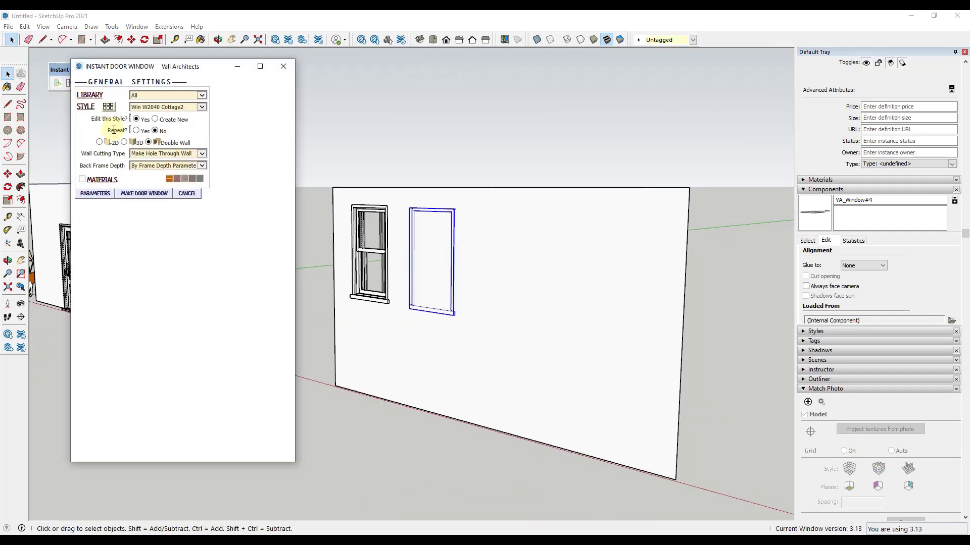
pyautogui.click(283, 66)
# - Make a Win W2040 Cottage2 window with Double Wall and Make Hole Through Wall, and place it on the ungrouped thick wall
pyautogui.scroll(-4, 372, 240)
pyautogui.scroll(2, 591, 249)
pyautogui.moveTo(591, 249); pyautogui.dragTo(618, 276, button='middle')
pyautogui.scroll(3, 617, 277)
pyautogui.click(566, 179)
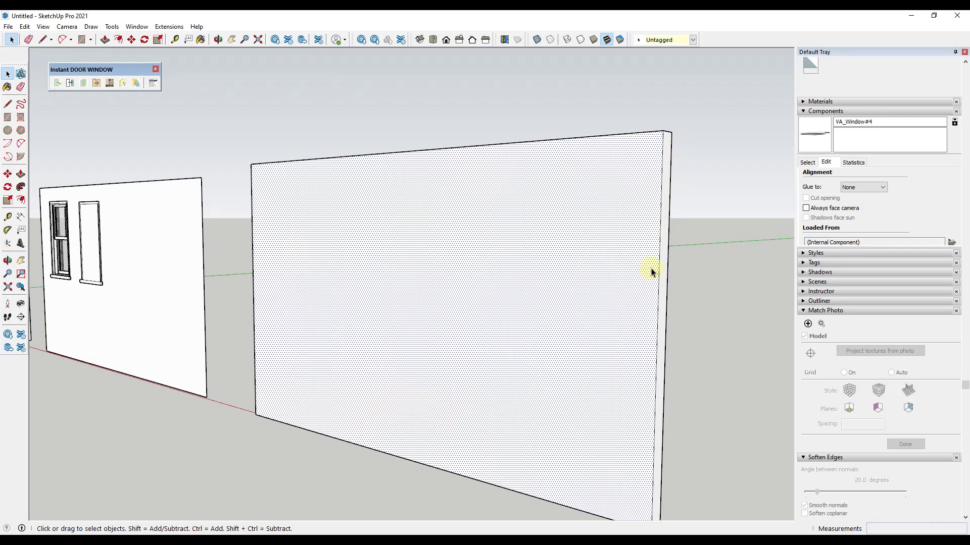
pyautogui.click(57, 83)
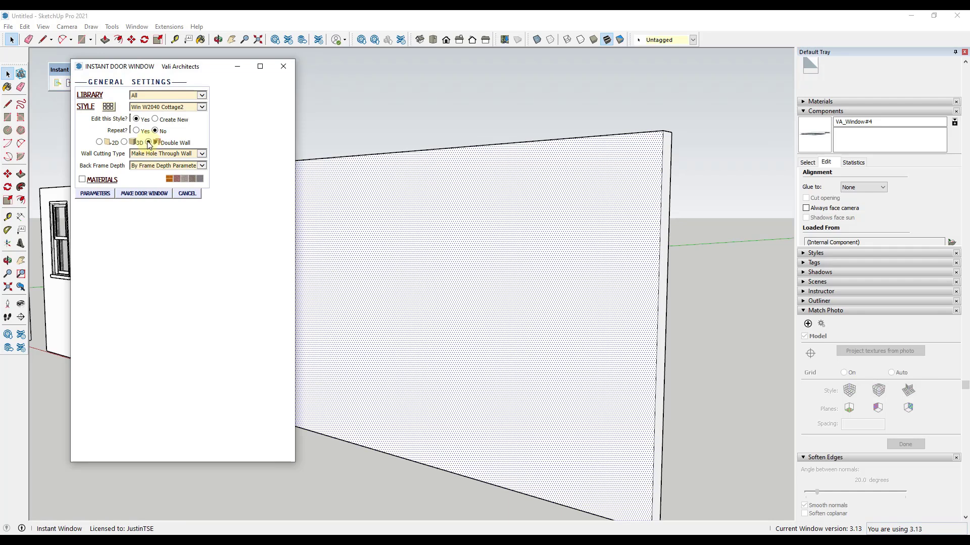
pyautogui.click(137, 195)
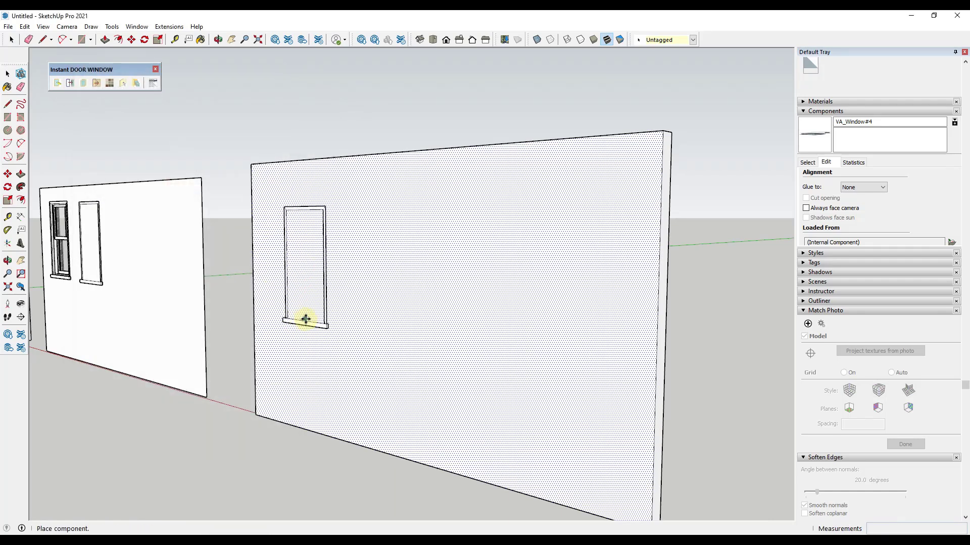
pyautogui.click(302, 300)
# - Examine the window placed on the ungrouped thick wall from the back and the front
pyautogui.moveTo(314, 292); pyautogui.dragTo(432, 211, button='middle')
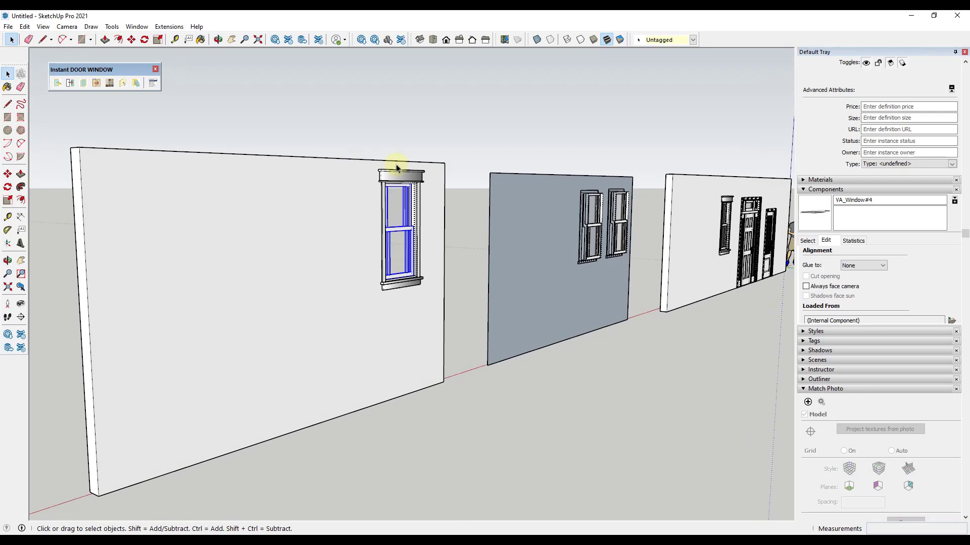
pyautogui.moveTo(351, 277); pyautogui.dragTo(483, 221, button='middle')
pyautogui.scroll(4, 483, 220)
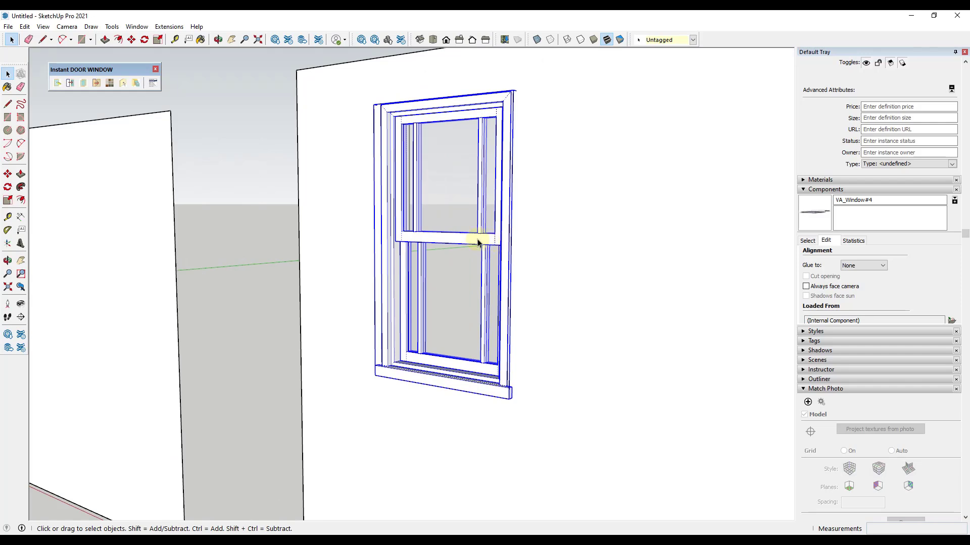
# - Try to move the Double Wall window along the ungrouped thick wall, then undo the move
pyautogui.press('m')
pyautogui.click(444, 234)
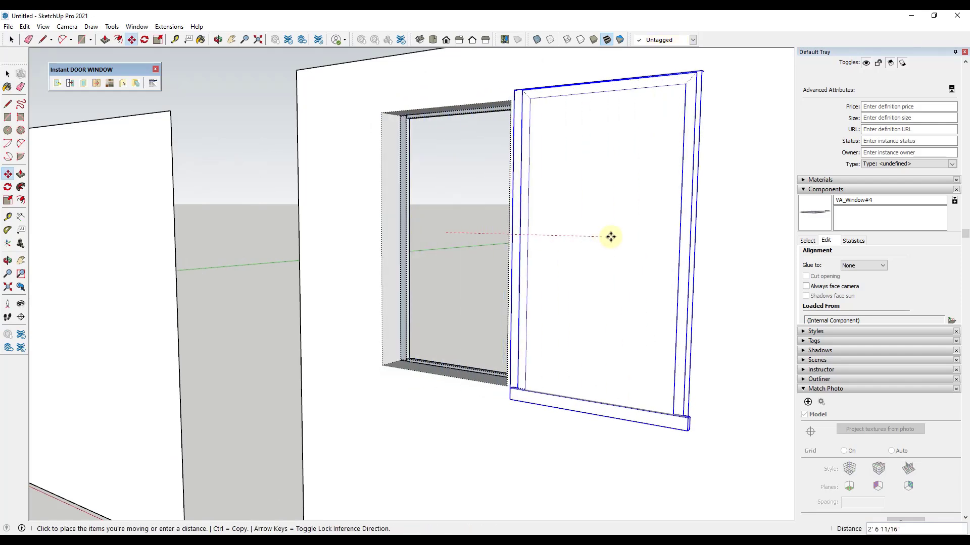
pyautogui.click(630, 236)
pyautogui.scroll(-3, 525, 241)
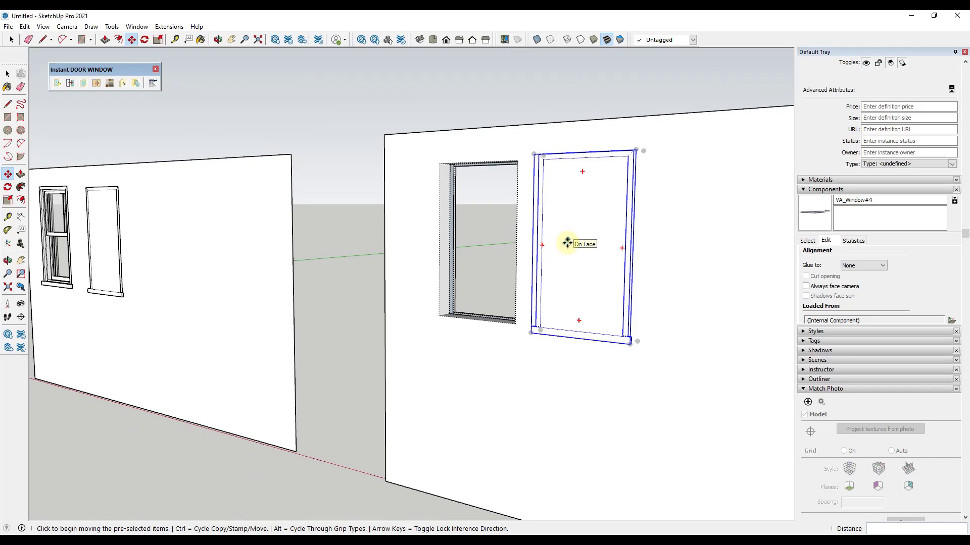
pyautogui.hotkey('ctrl', 'z')
# - Examine how the window frame and opening sit on both faces of the ungrouped thick wall
pyautogui.moveTo(549, 275); pyautogui.dragTo(656, 205, button='middle')
pyautogui.press('space')
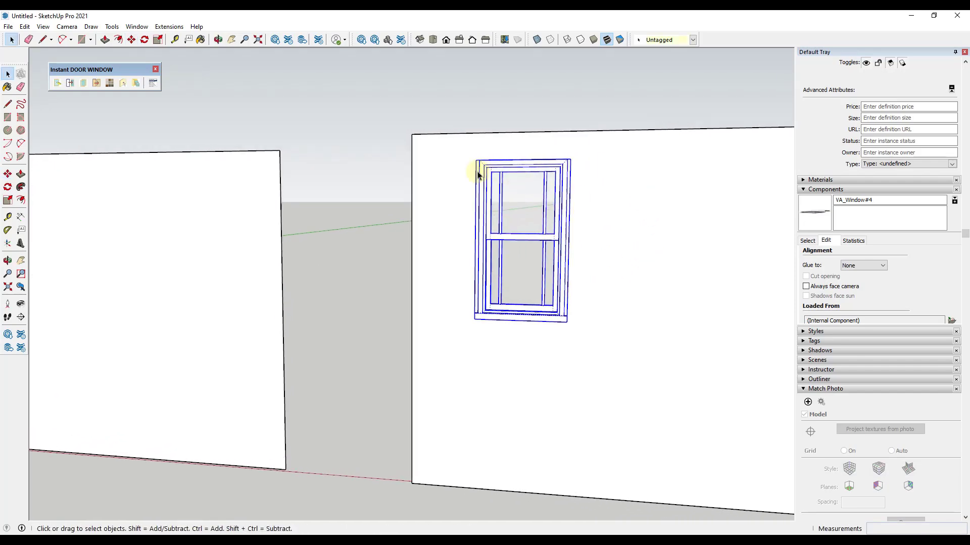
pyautogui.moveTo(638, 288); pyautogui.dragTo(191, 273, button='middle')
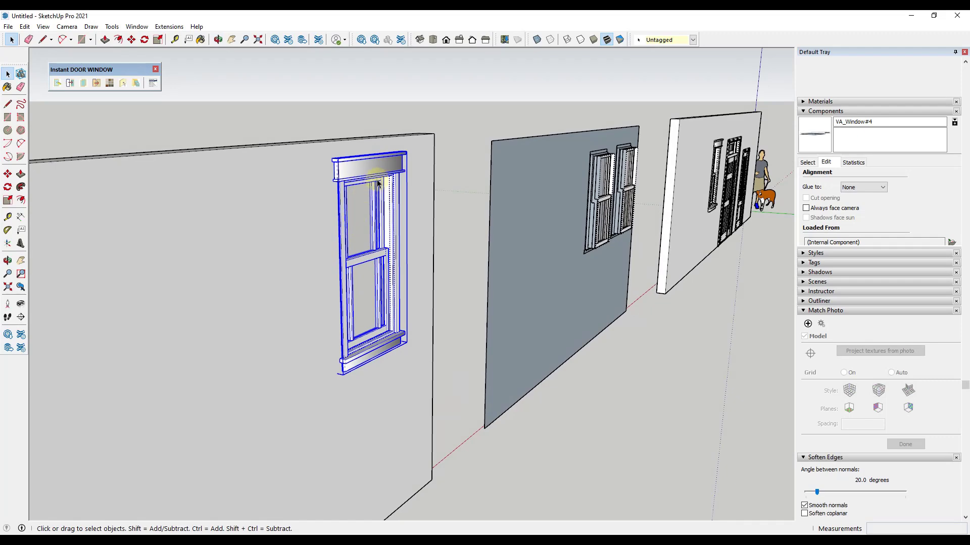
pyautogui.moveTo(340, 364); pyautogui.dragTo(758, 299, button='middle')
pyautogui.press('m')
pyautogui.moveTo(485, 325); pyautogui.dragTo(506, 323)
pyautogui.scroll(-5, 455, 313)
pyautogui.moveTo(454, 314); pyautogui.dragTo(569, 351, button='middle')
pyautogui.press('space')
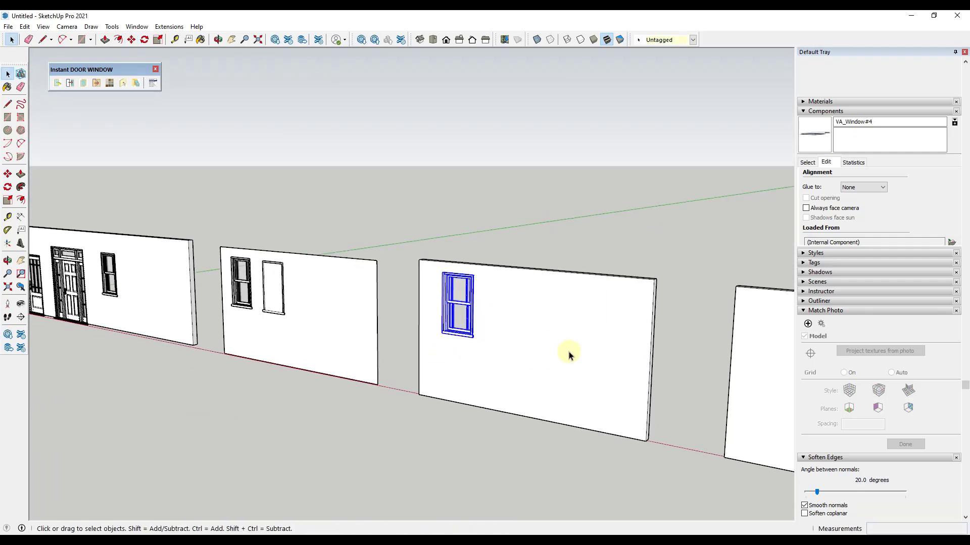
# - Place a Win W2040 Cottage2 window on the unopened grouped wall, using Double Wall and Make Hole Through Wall, and accept the inactive-face warning
pyautogui.scroll(-3, 632, 373)
pyautogui.moveTo(632, 372); pyautogui.dragTo(635, 317, button='middle')
pyautogui.moveTo(605, 287); pyautogui.dragTo(667, 294, button='middle')
pyautogui.click(562, 281)
pyautogui.scroll(-4, 502, 277)
pyautogui.scroll(4, 407, 286)
pyautogui.moveTo(407, 286); pyautogui.dragTo(434, 272, button='middle')
pyautogui.click(57, 83)
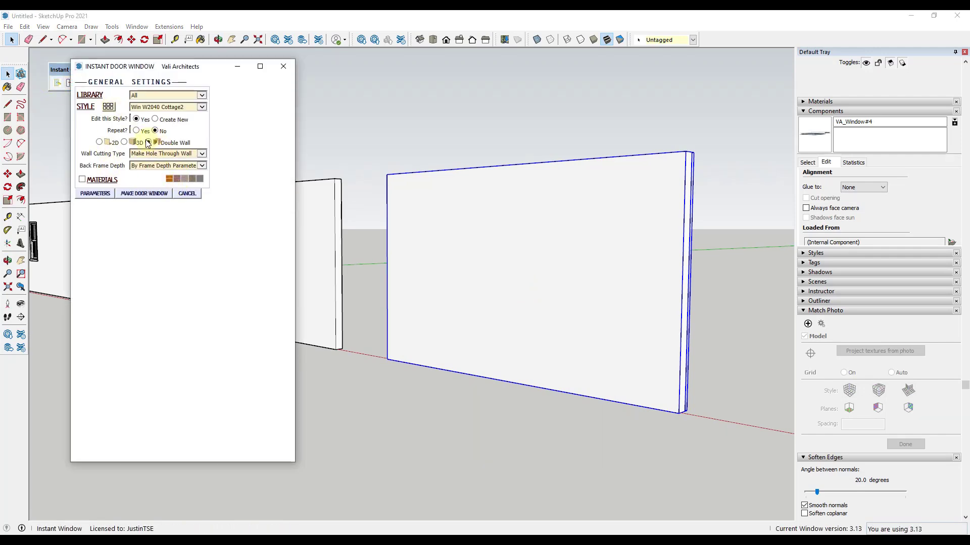
pyautogui.click(153, 154)
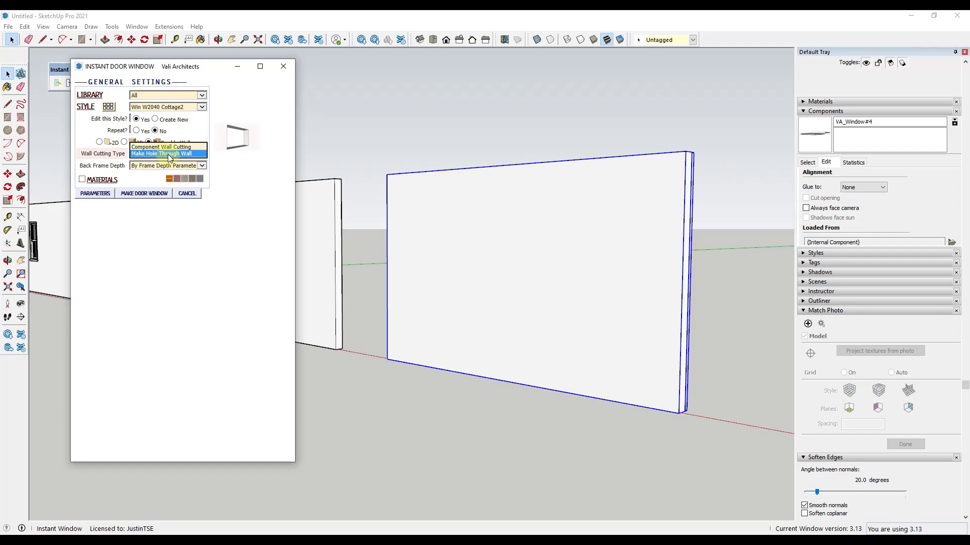
pyautogui.click(172, 154)
pyautogui.click(154, 196)
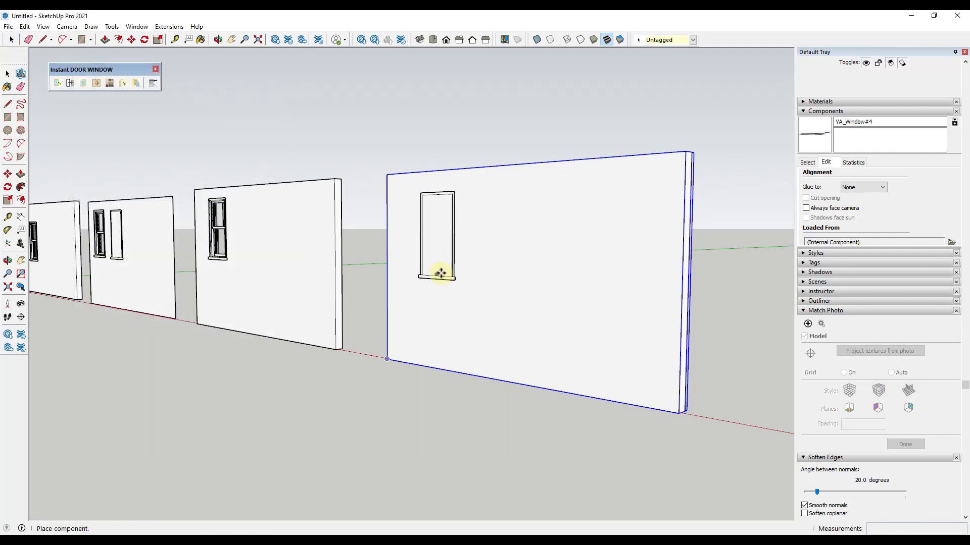
pyautogui.click(437, 275)
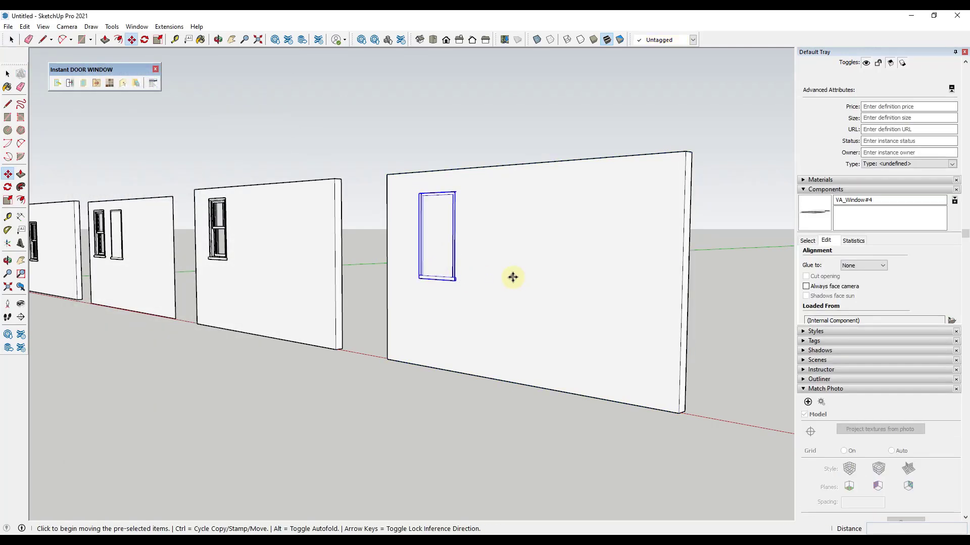
pyautogui.click(75, 83)
pyautogui.click(281, 184)
pyautogui.click(448, 233)
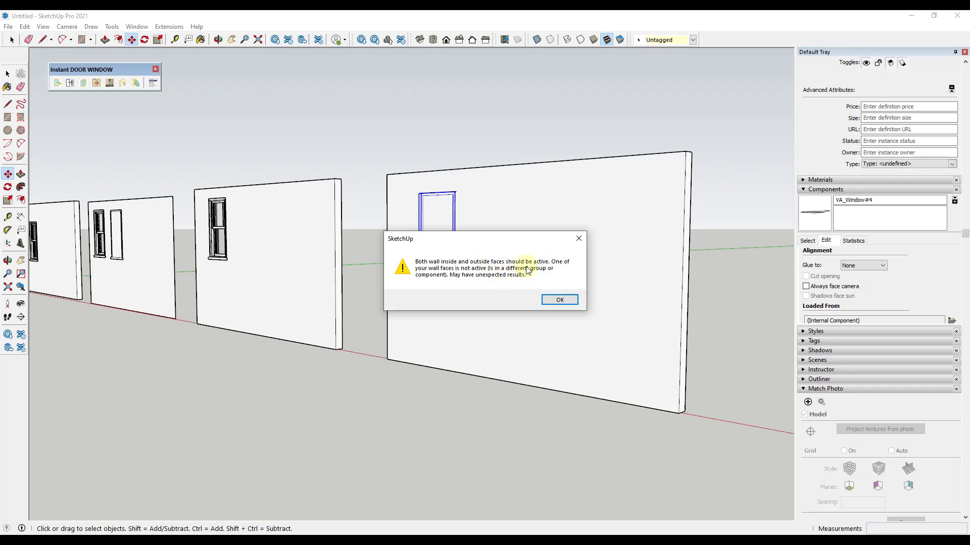
pyautogui.click(560, 300)
# - Examine the window placed on the grouped wall from the back and the front
pyautogui.scroll(-3, 490, 266)
pyautogui.moveTo(498, 266); pyautogui.dragTo(70, 287, button='middle')
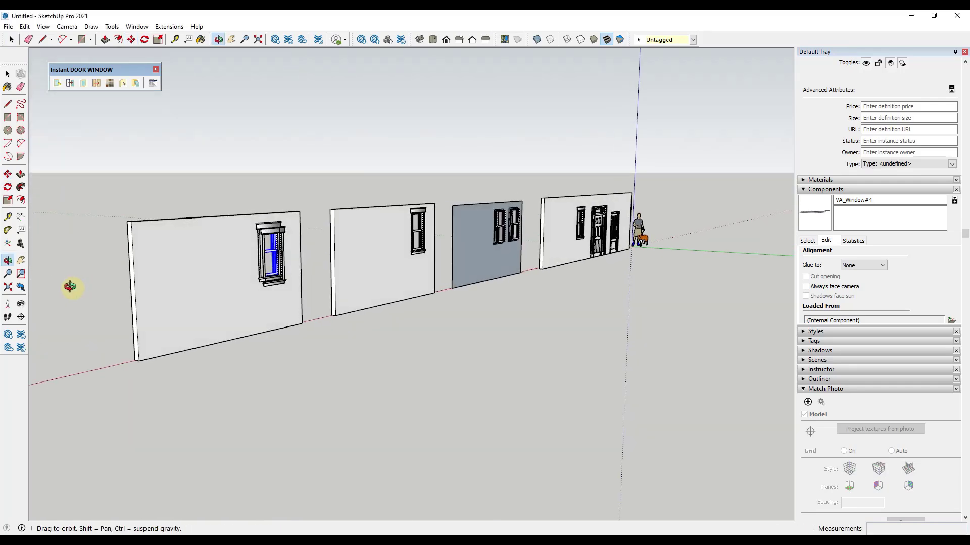
pyautogui.moveTo(162, 281); pyautogui.dragTo(573, 240, button='middle')
pyautogui.scroll(4, 574, 240)
pyautogui.press('m')
pyautogui.click(489, 281)
pyautogui.scroll(-3, 489, 281)
pyautogui.press('space')
pyautogui.moveTo(602, 277); pyautogui.dragTo(638, 282, button='middle')
# - Open the wall group for editing, place a second Win W2040 Cottage2 window beside the first, and close the group
pyautogui.doubleClick(676, 281)
pyautogui.click(57, 82)
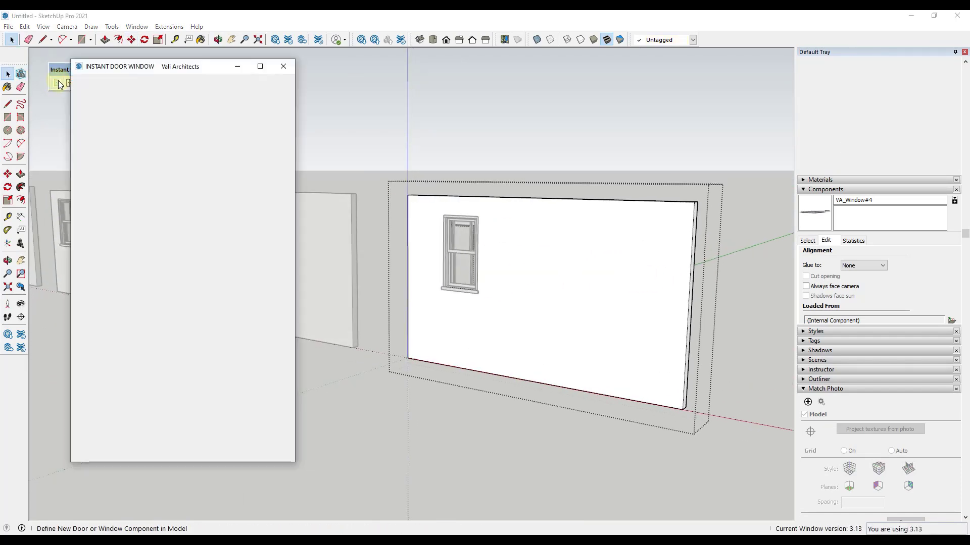
pyautogui.click(146, 197)
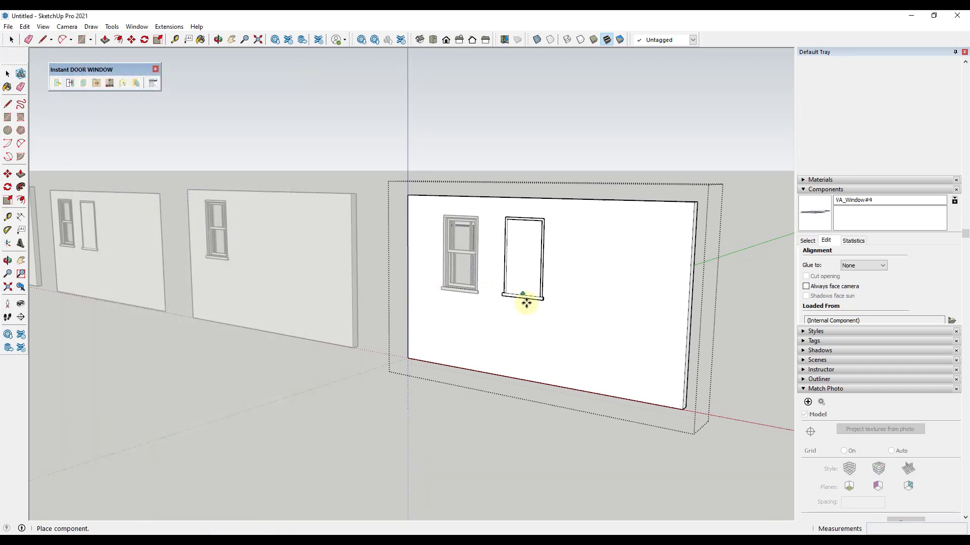
pyautogui.click(525, 293)
pyautogui.press('space')
pyautogui.scroll(2, 581, 268)
pyautogui.moveTo(585, 265); pyautogui.dragTo(563, 129, button='middle')
pyautogui.click(568, 98)
# - Make a third window with Double Wall and Component Wall Cutting, and place it on the grouped wall beside the other two
pyautogui.scroll(-5, 569, 89)
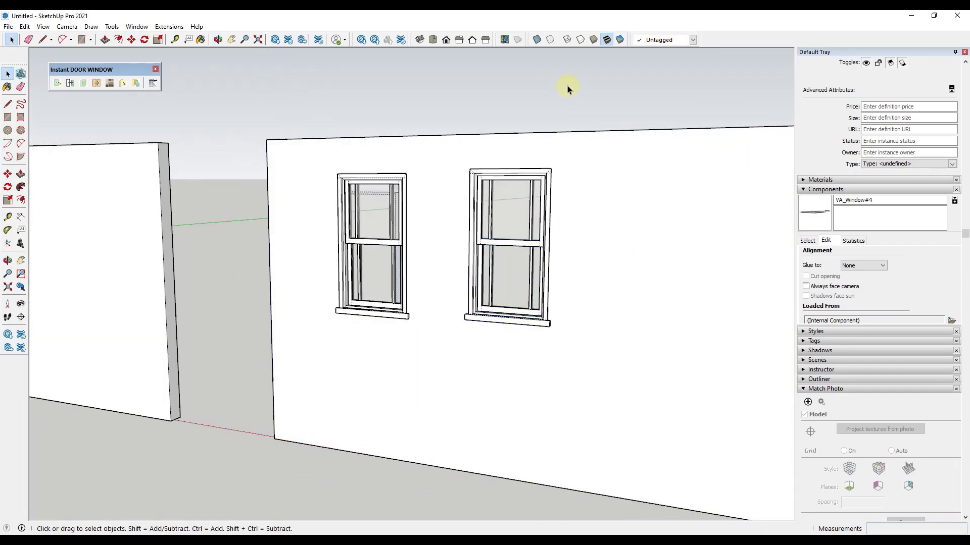
pyautogui.click(541, 159)
pyautogui.moveTo(489, 212); pyautogui.dragTo(494, 184, button='middle')
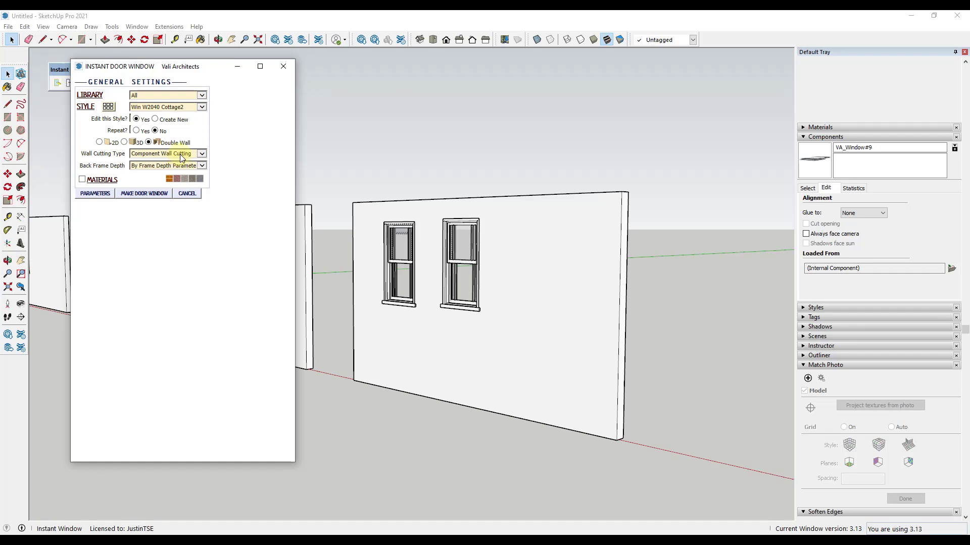
pyautogui.click(177, 154)
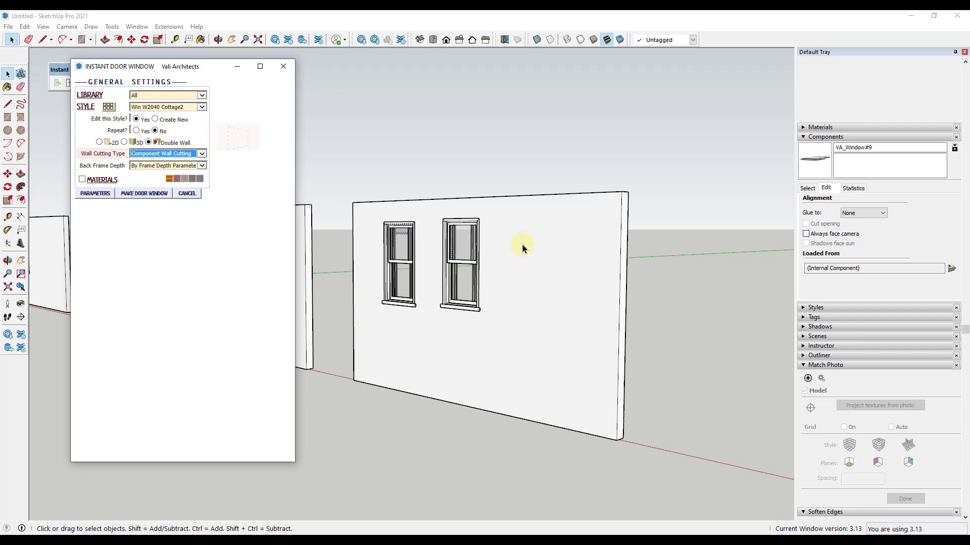
pyautogui.moveTo(547, 258)
pyautogui.mouseDown(button='middle')
pyautogui.moveTo(385, 275)
pyautogui.moveTo(626, 250)
pyautogui.mouseUp(button='middle')
pyautogui.click(133, 194)
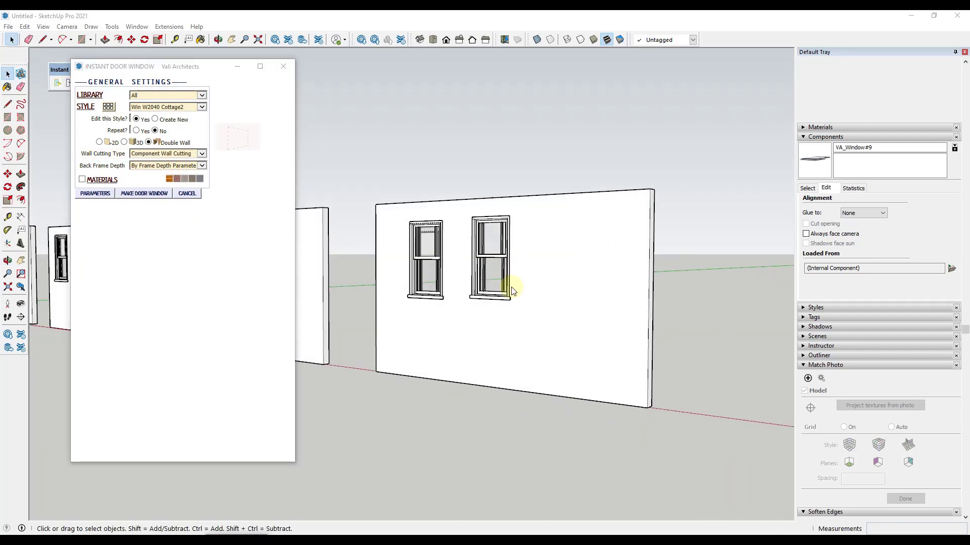
pyautogui.click(539, 303)
pyautogui.press('space')
# - Select the third window and move it along the grouped wall, away from the other two windows
pyautogui.click(617, 288)
pyautogui.moveTo(617, 288); pyautogui.dragTo(480, 274, button='middle')
pyautogui.scroll(2, 581, 278)
pyautogui.click(582, 279)
pyautogui.press('m')
pyautogui.click(580, 275)
pyautogui.scroll(-2, 199, 265)
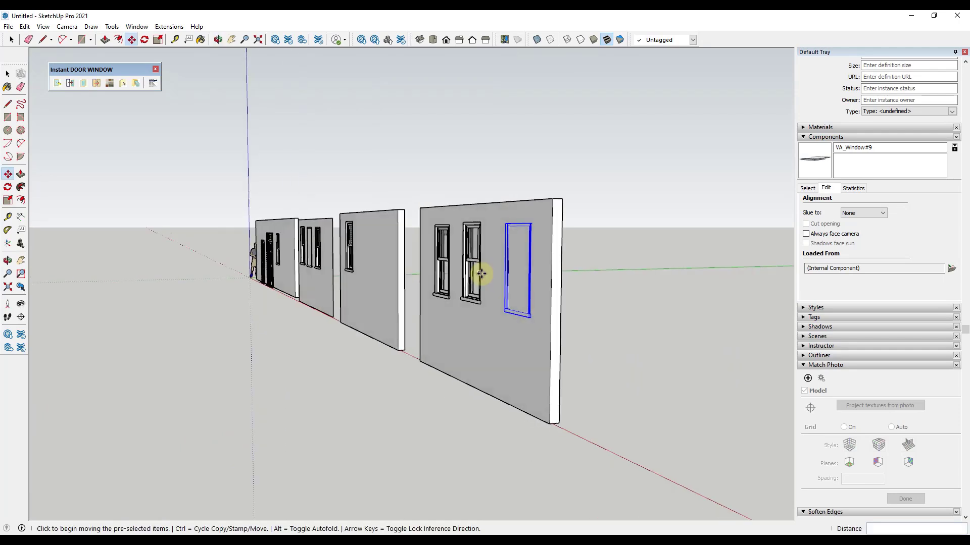
pyautogui.scroll(3, 444, 277)
pyautogui.press('space')
pyautogui.scroll(4, 660, 278)
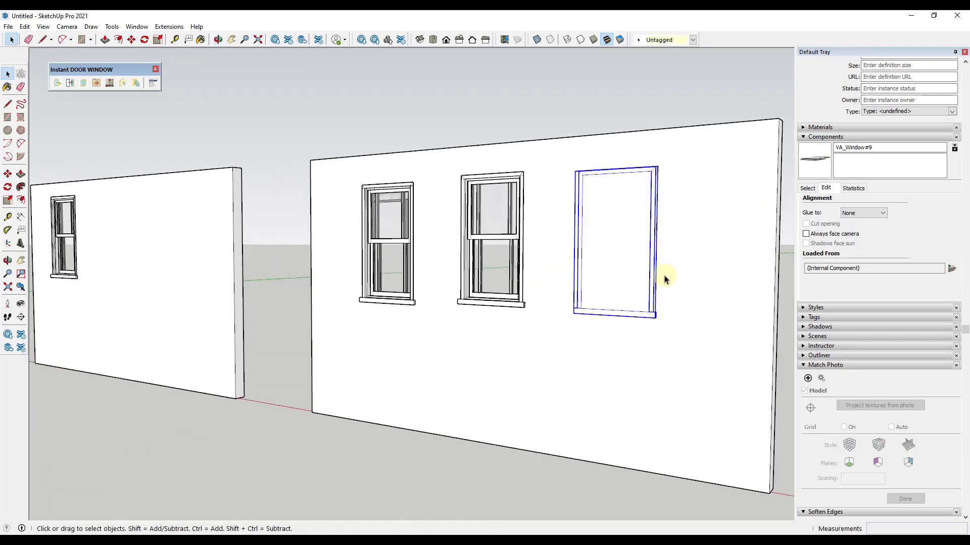
# - Review the Wall Cutting Type options for a Double Wall window
pyautogui.click(56, 83)
pyautogui.click(163, 154)
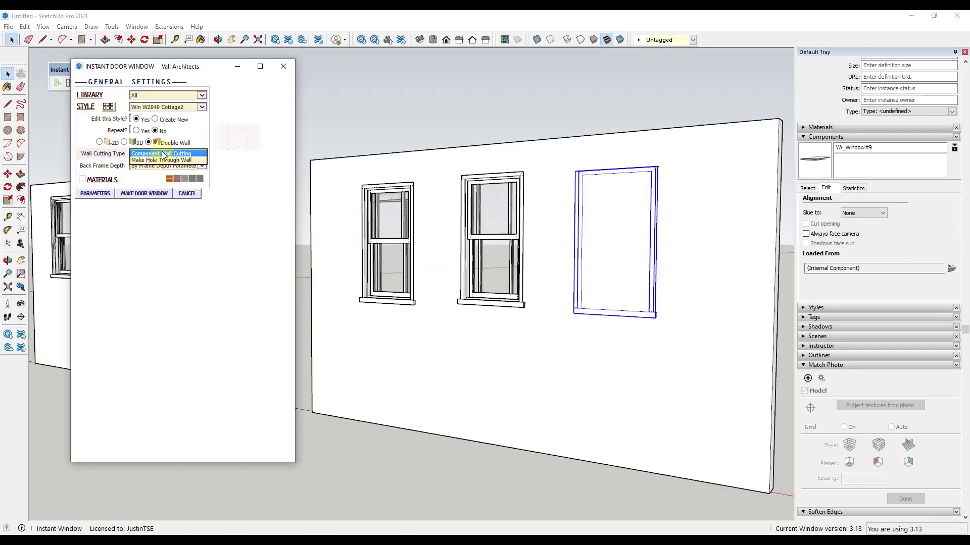
pyautogui.click(248, 185)
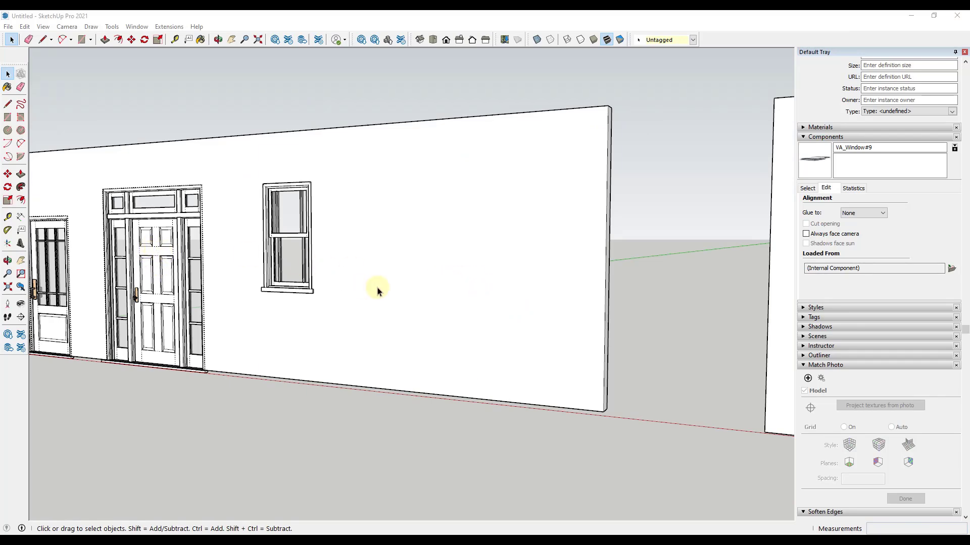
# - Review the Door/Window material choices for a new window on the door wall, and cancel the window
pyautogui.click(397, 282)
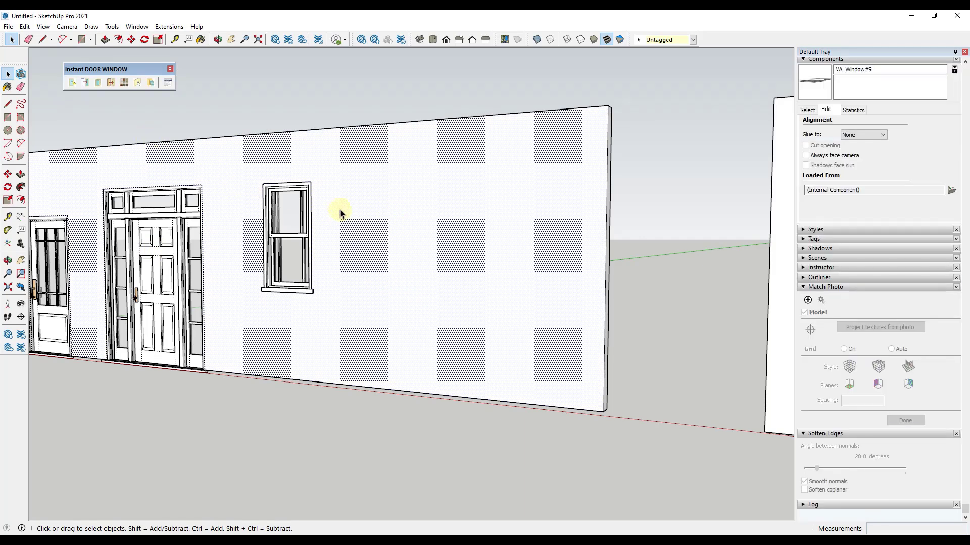
pyautogui.click(72, 82)
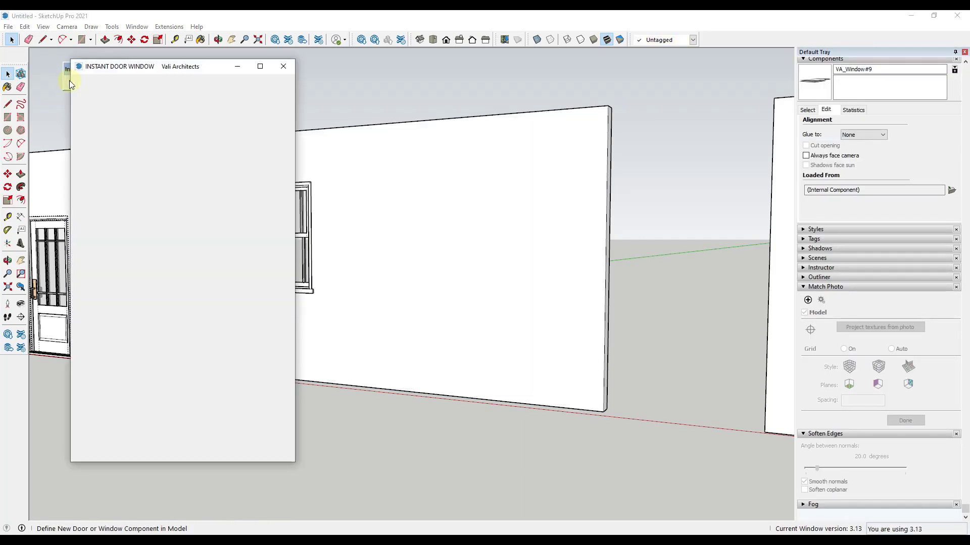
pyautogui.click(82, 180)
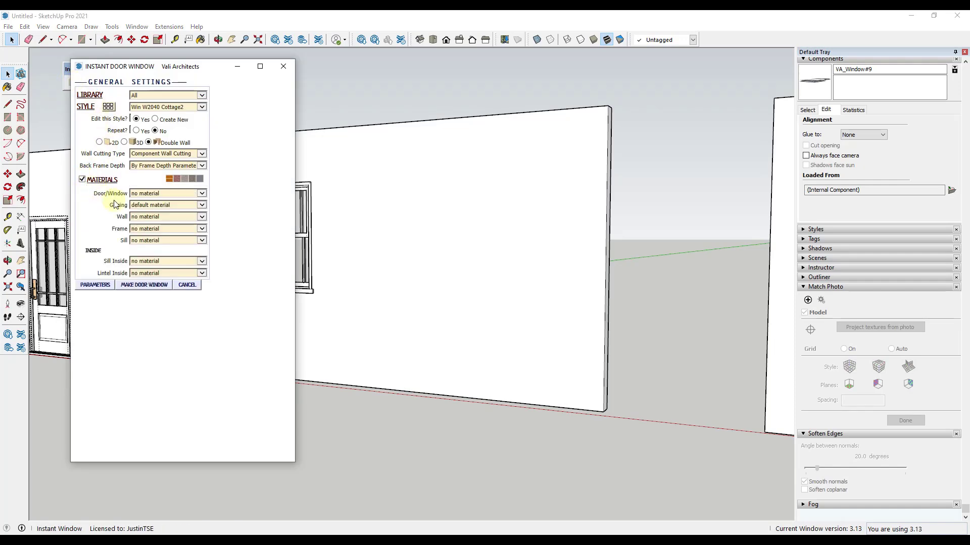
pyautogui.click(169, 193)
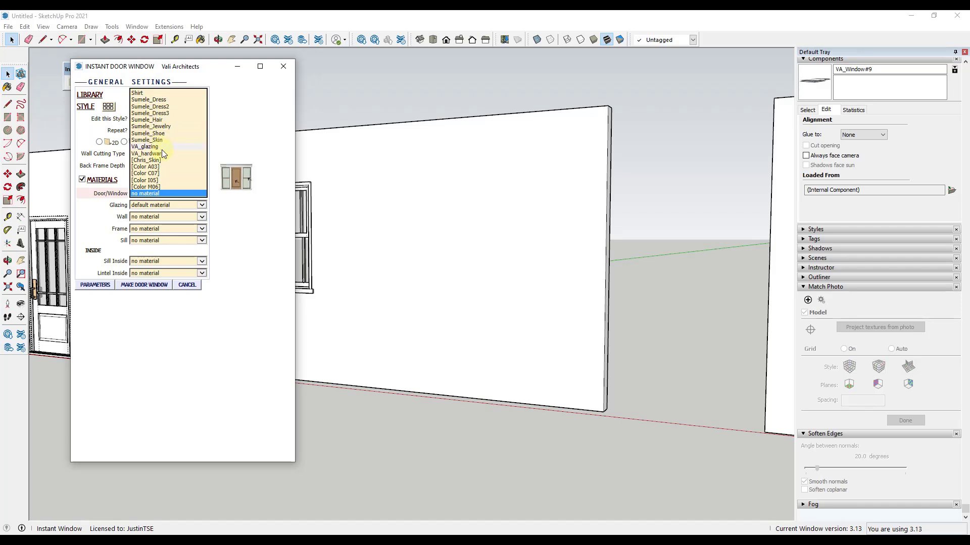
pyautogui.click(109, 233)
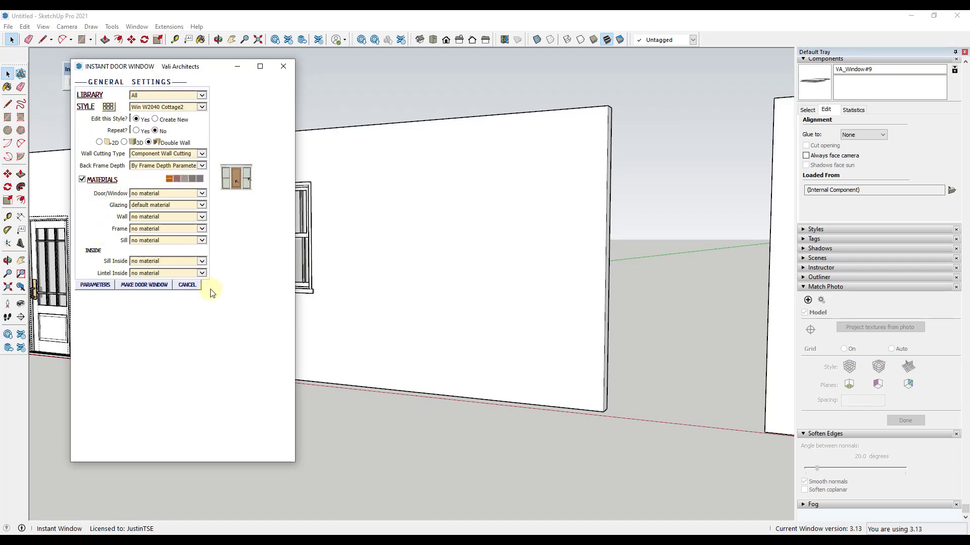
pyautogui.click(181, 286)
# - Draw a small rectangle, about 1' 10" by 1' 7", on the ground in front of the door wall
pyautogui.moveTo(181, 285); pyautogui.dragTo(467, 222, button='middle')
pyautogui.scroll(-3, 488, 191)
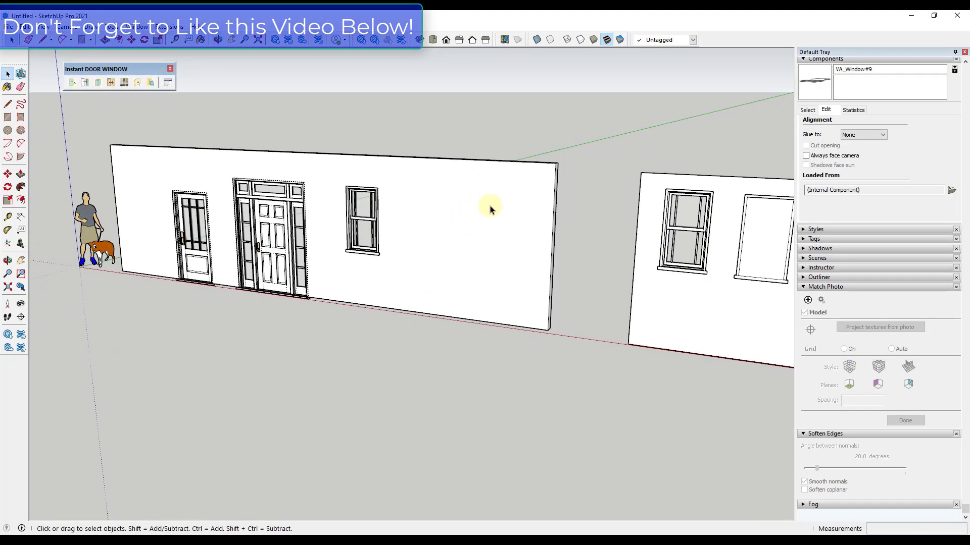
pyautogui.scroll(-2, 461, 273)
pyautogui.scroll(5, 359, 323)
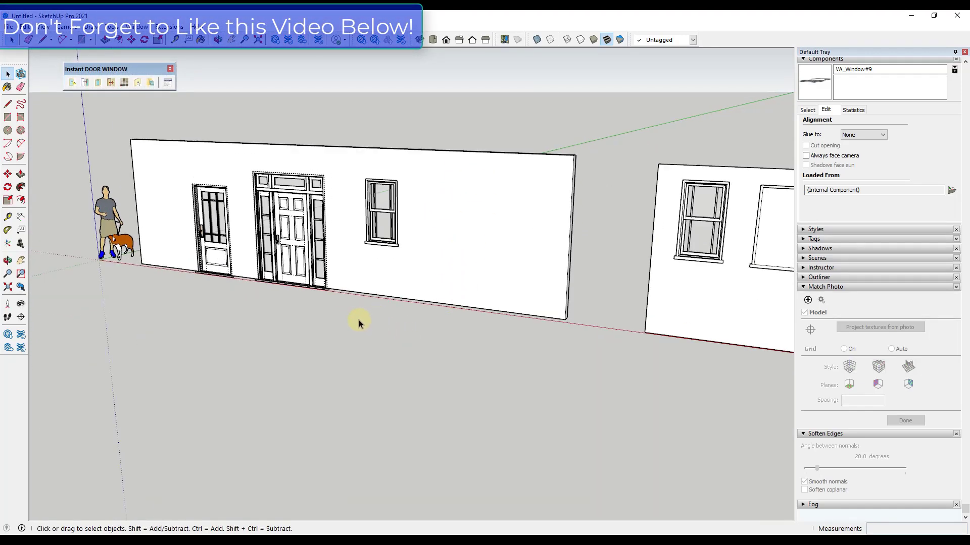
pyautogui.press('r')
pyautogui.click(347, 310)
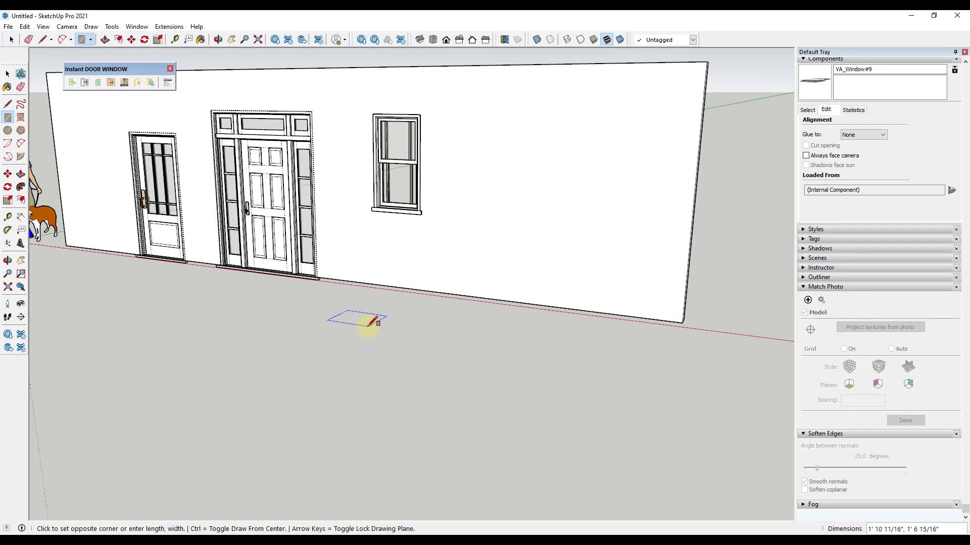
pyautogui.click(359, 326)
pyautogui.press('space')
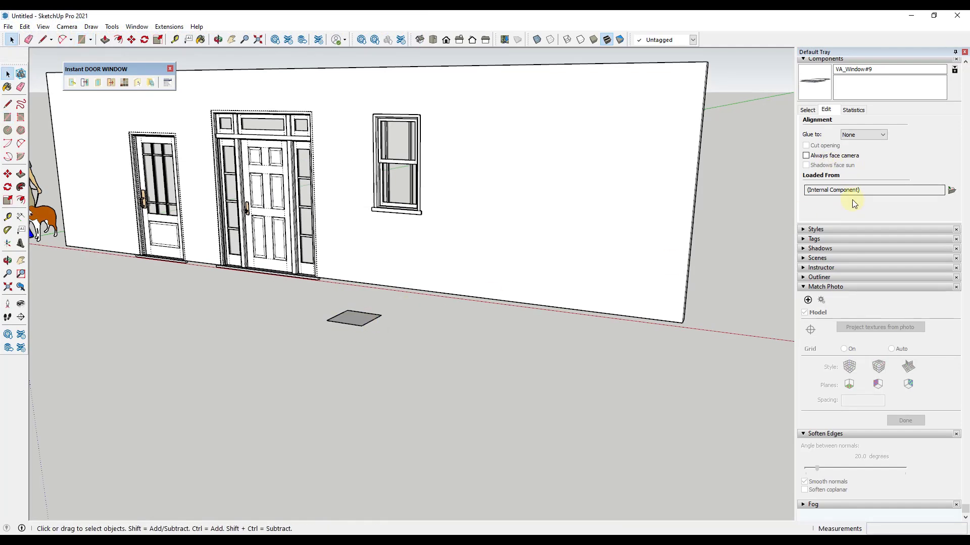
# - Paint the ground rectangle with Wood Cherry Original from the Wood material collection
pyautogui.scroll(3, 837, 96)
pyautogui.click(805, 173)
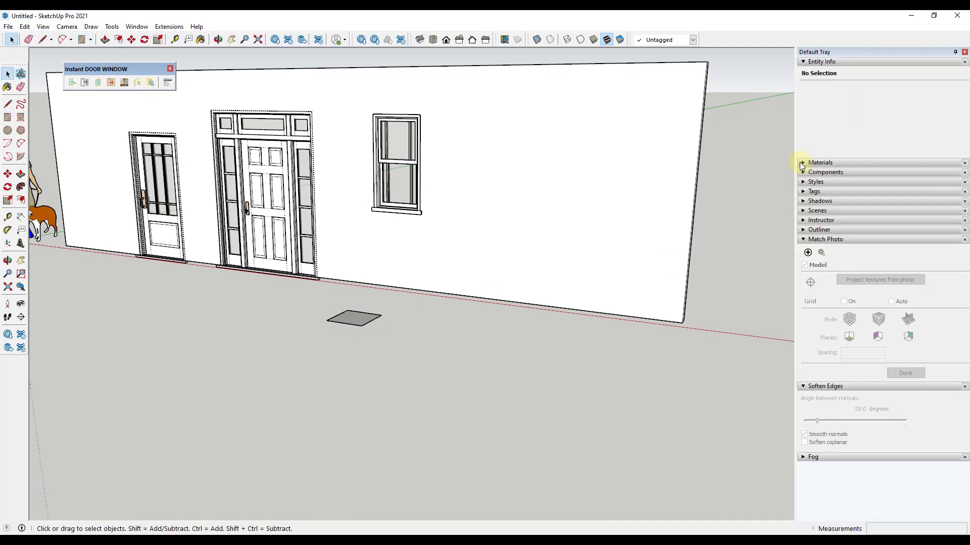
pyautogui.click(805, 161)
pyautogui.click(861, 226)
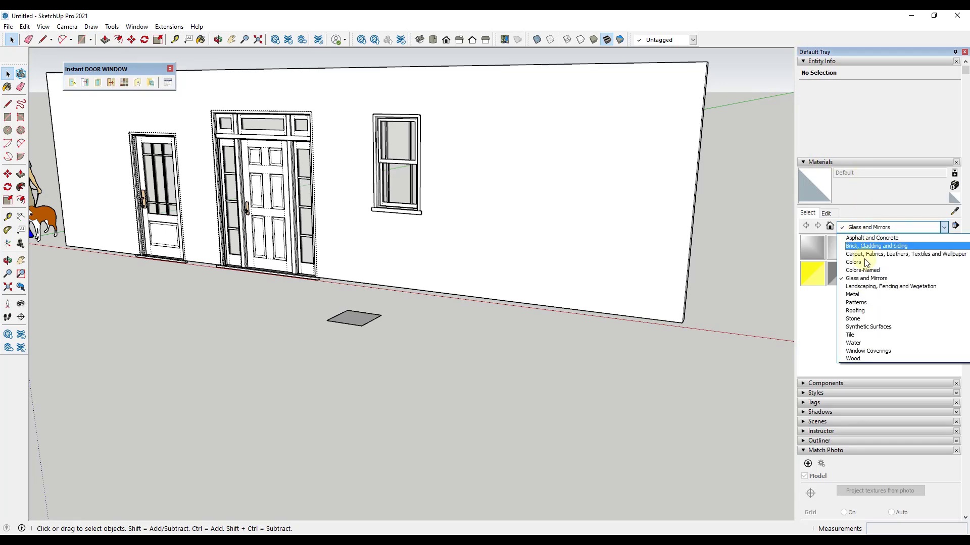
pyautogui.click(859, 357)
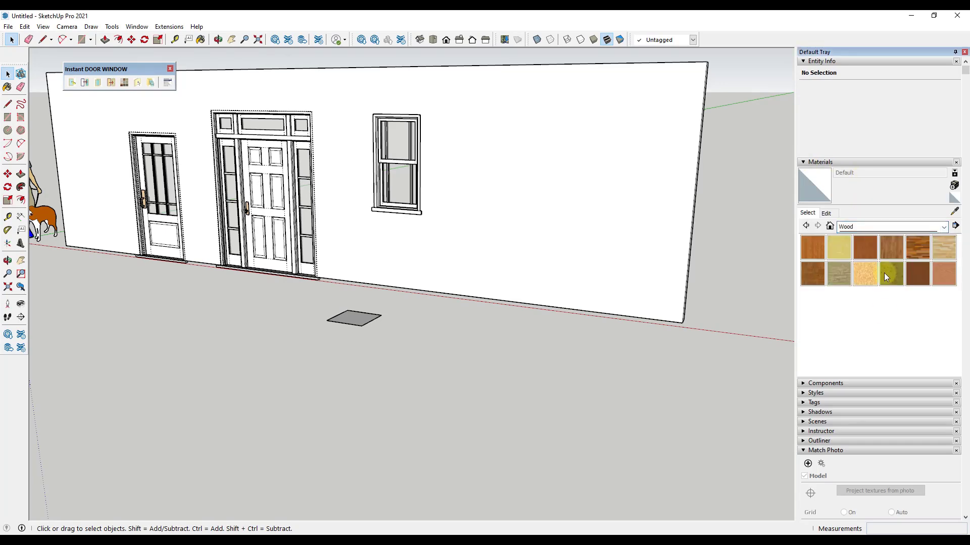
pyautogui.click(856, 250)
pyautogui.click(347, 318)
pyautogui.scroll(3, 423, 307)
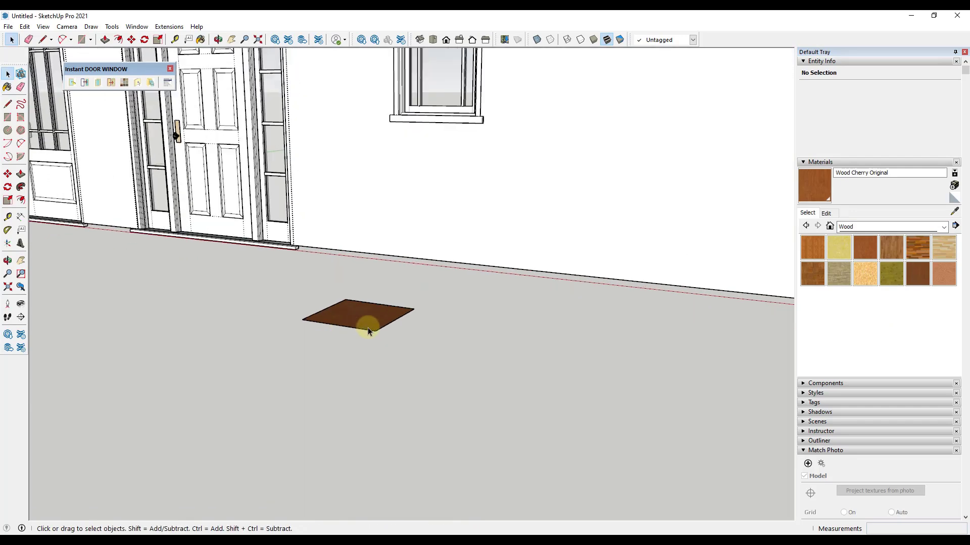
pyautogui.scroll(2, 368, 328)
pyautogui.scroll(-1, 366, 318)
pyautogui.scroll(-6, 372, 312)
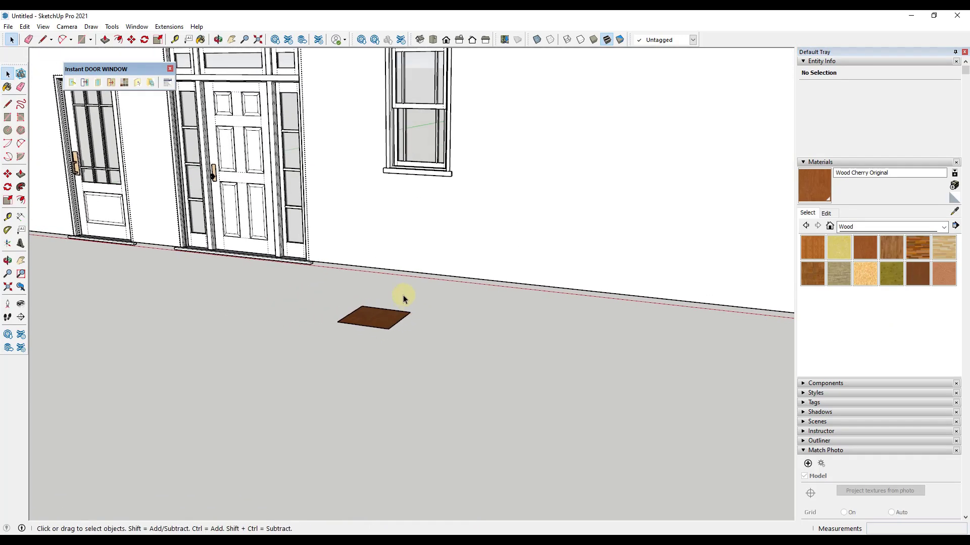
# - Set up a new Win W2040 Cottage2 window for the door wall with Door/Window, Frame and Sill materials set to Wood Cherry Original
pyautogui.click(543, 156)
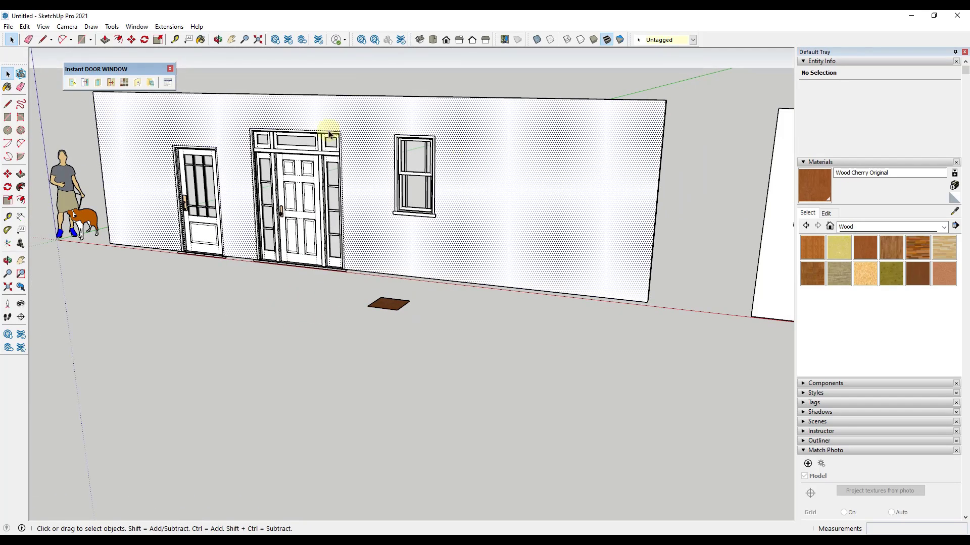
pyautogui.click(72, 82)
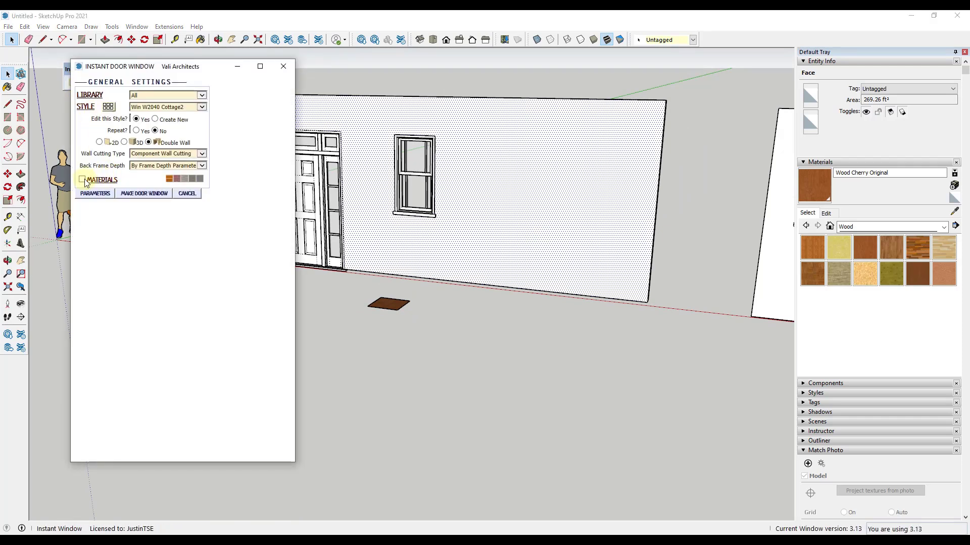
pyautogui.click(82, 180)
pyautogui.click(160, 194)
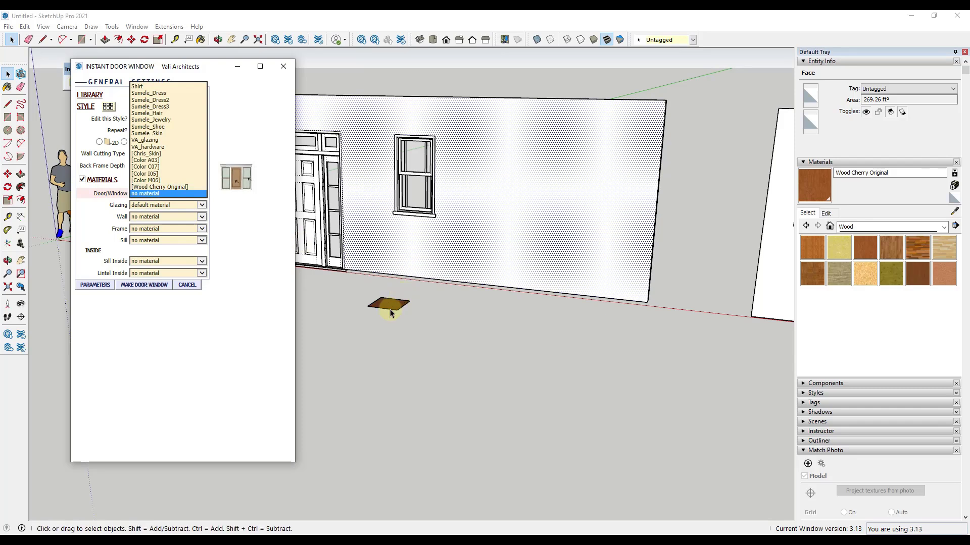
pyautogui.click(171, 187)
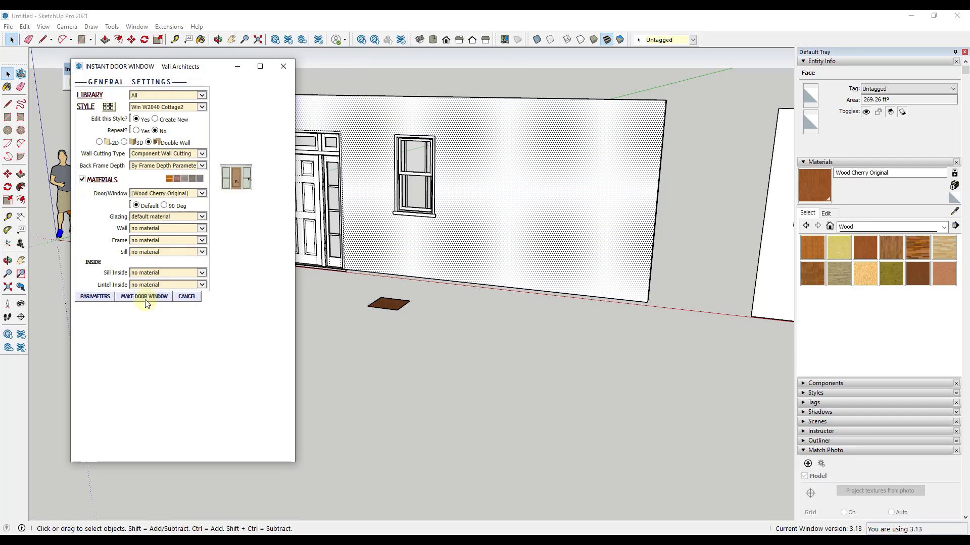
pyautogui.click(156, 241)
pyautogui.click(158, 233)
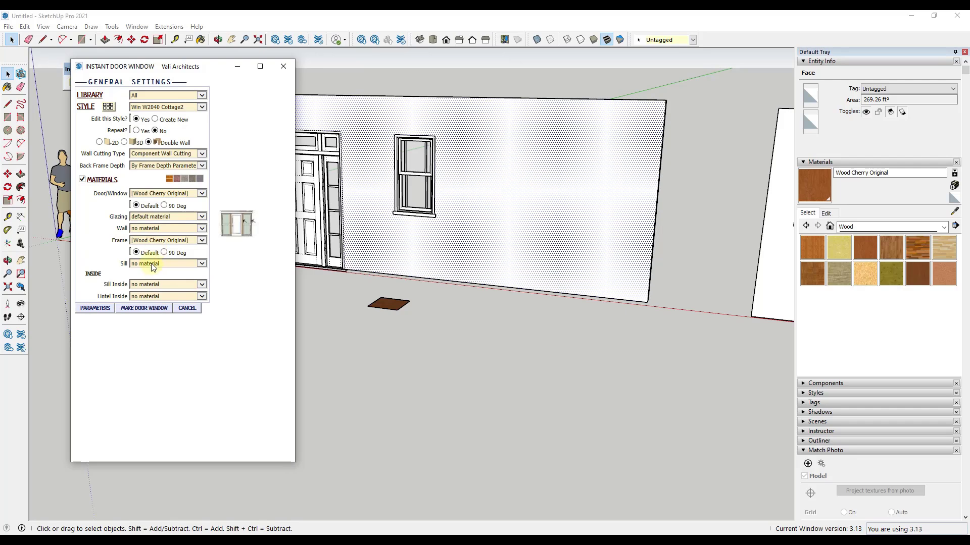
pyautogui.click(152, 266)
pyautogui.click(171, 260)
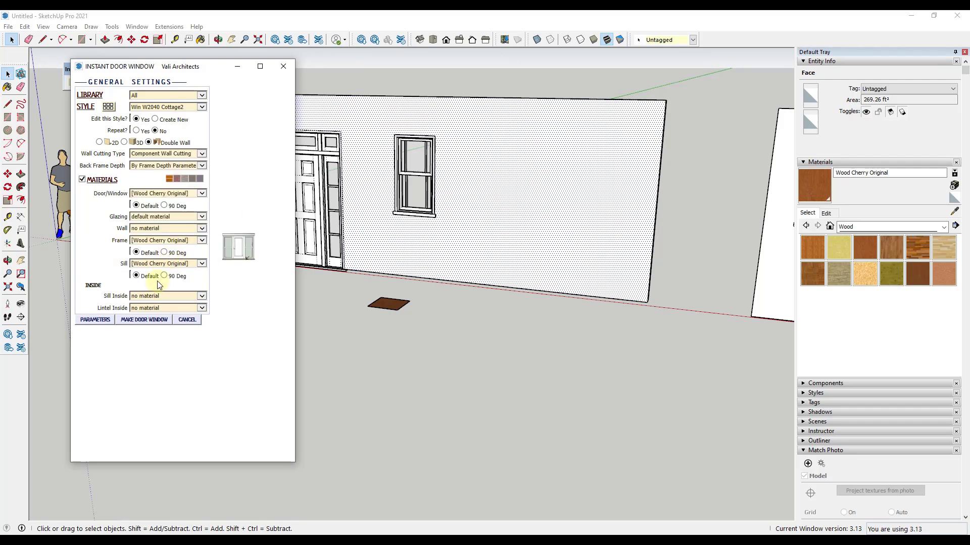
# - Make the cherry wood window and place it on the door wall beside the existing white window
pyautogui.click(144, 320)
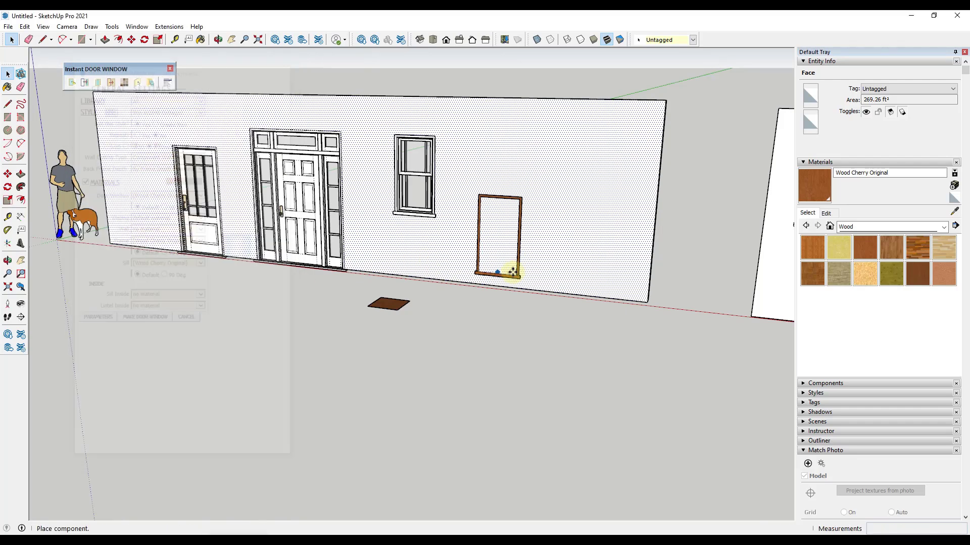
pyautogui.click(492, 217)
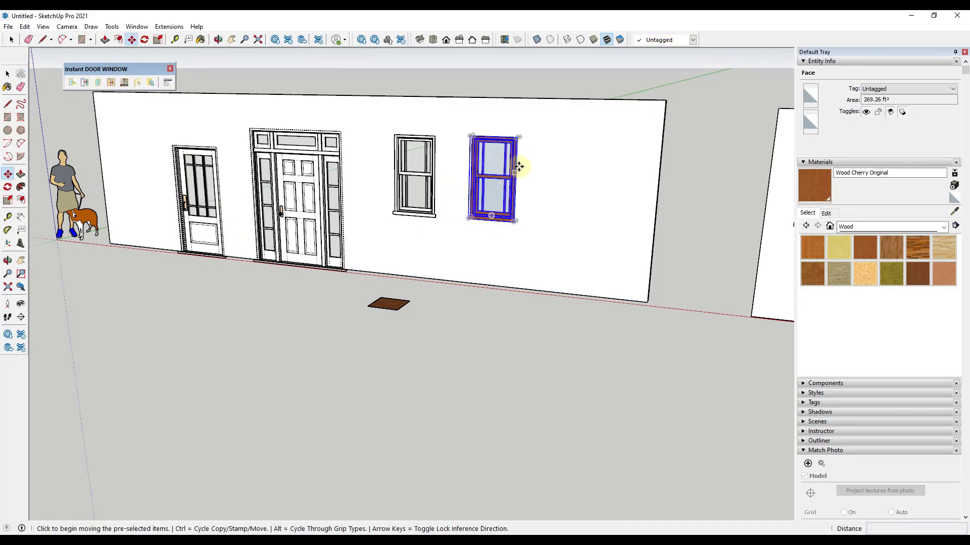
pyautogui.scroll(3, 479, 165)
pyautogui.scroll(4, 502, 173)
pyautogui.scroll(-4, 513, 182)
pyautogui.moveTo(513, 182); pyautogui.dragTo(513, 162, button='middle')
pyautogui.scroll(-3, 526, 177)
pyautogui.scroll(3, 505, 167)
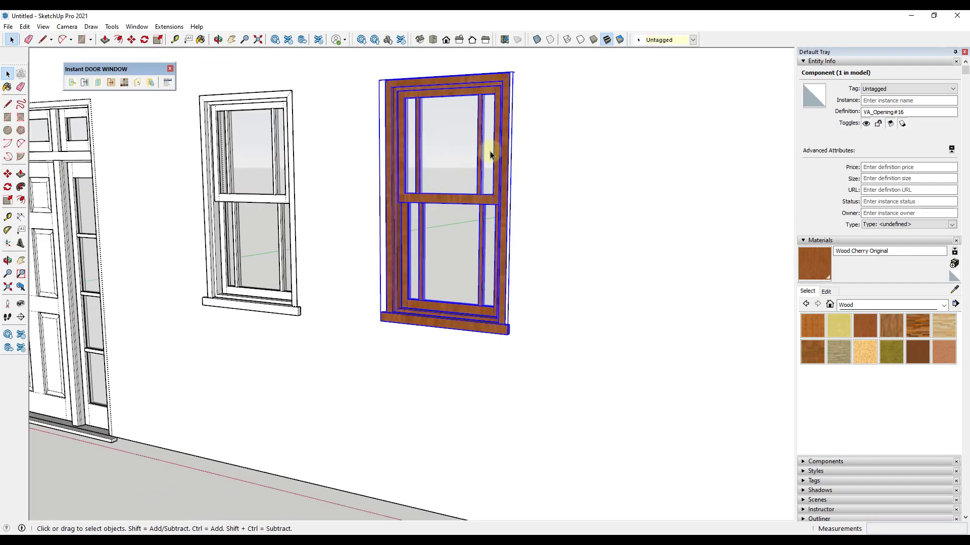
pyautogui.scroll(-4, 495, 155)
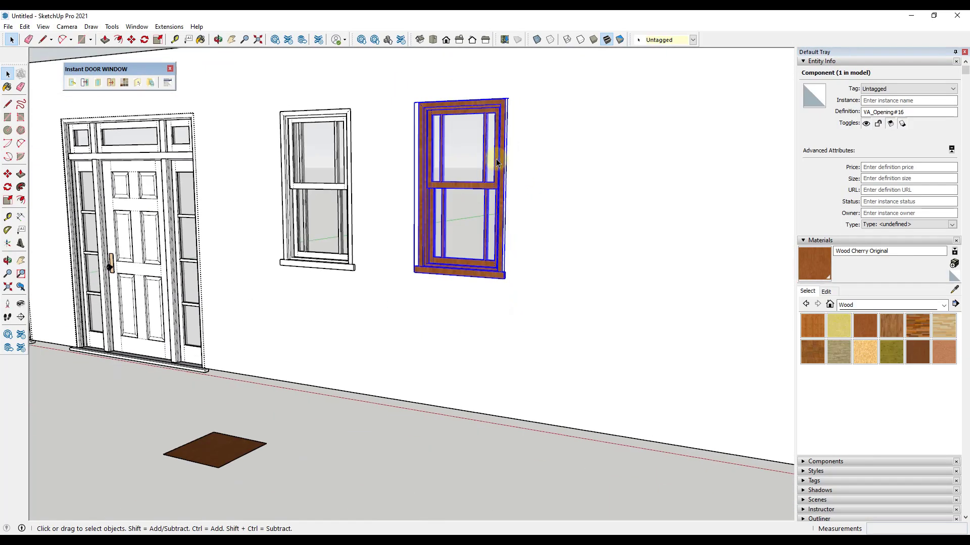
# - Select the white window and draw a second, larger rectangle on the ground beside the cherry wood one
pyautogui.click(343, 188)
pyautogui.scroll(-3, 412, 210)
pyautogui.scroll(1, 423, 321)
pyautogui.press('r')
pyautogui.click(352, 354)
pyautogui.click(383, 379)
pyautogui.press('space')
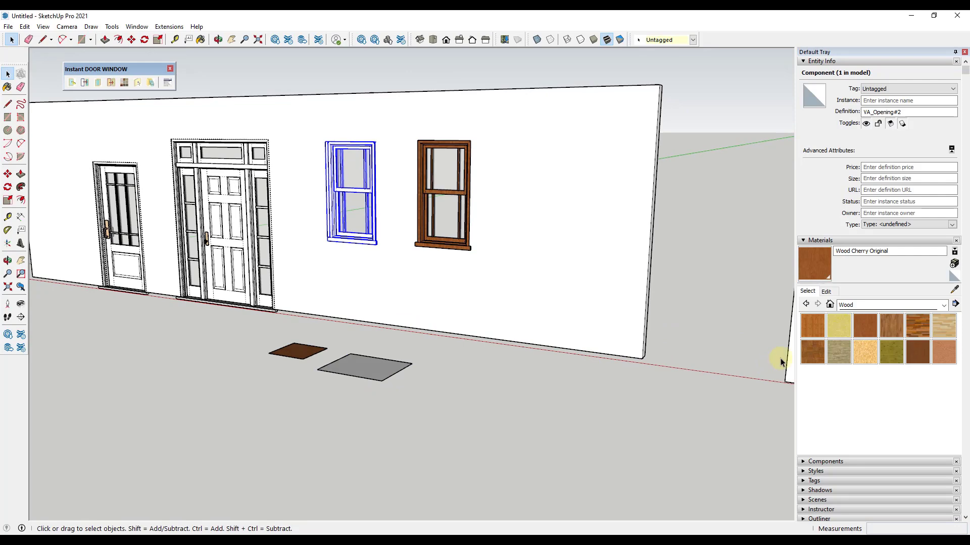
# - Paint the second ground rectangle with the Wood Veneer 01 material
pyautogui.click(919, 354)
pyautogui.click(368, 366)
pyautogui.press('space')
pyautogui.scroll(5, 369, 364)
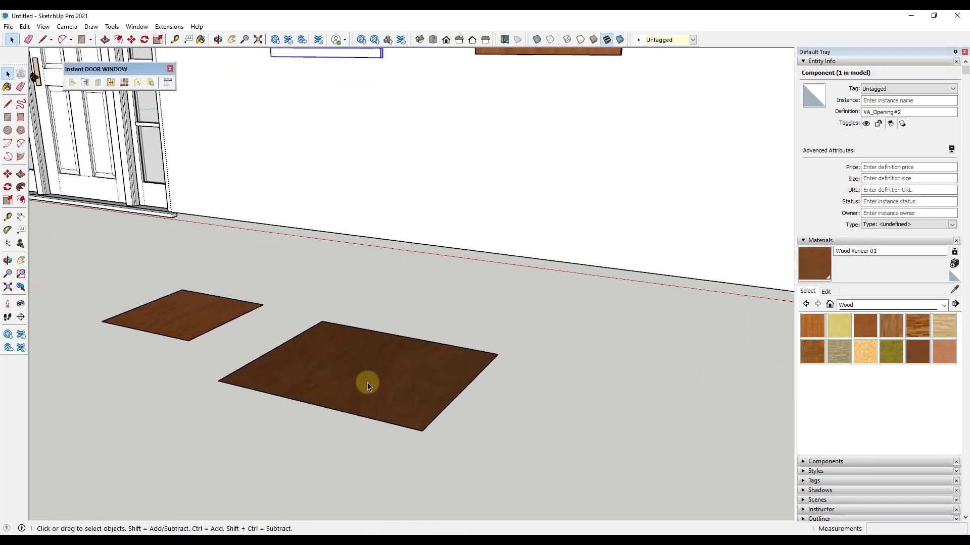
pyautogui.scroll(-5, 366, 349)
# - Start adding materials to the selected white window, setting its Door/Window, Frame and Sill to Wood Veneer 01
pyautogui.scroll(5, 371, 178)
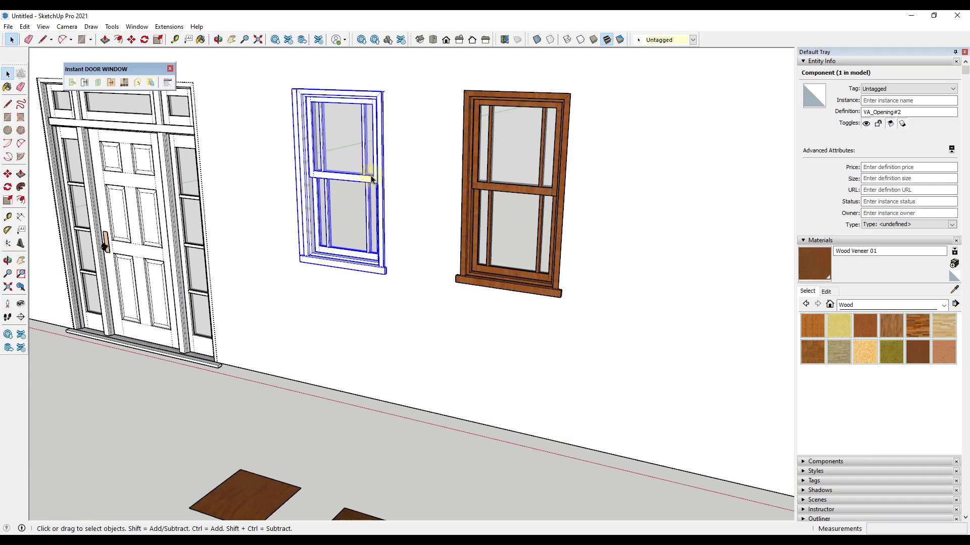
pyautogui.click(127, 79)
pyautogui.click(127, 87)
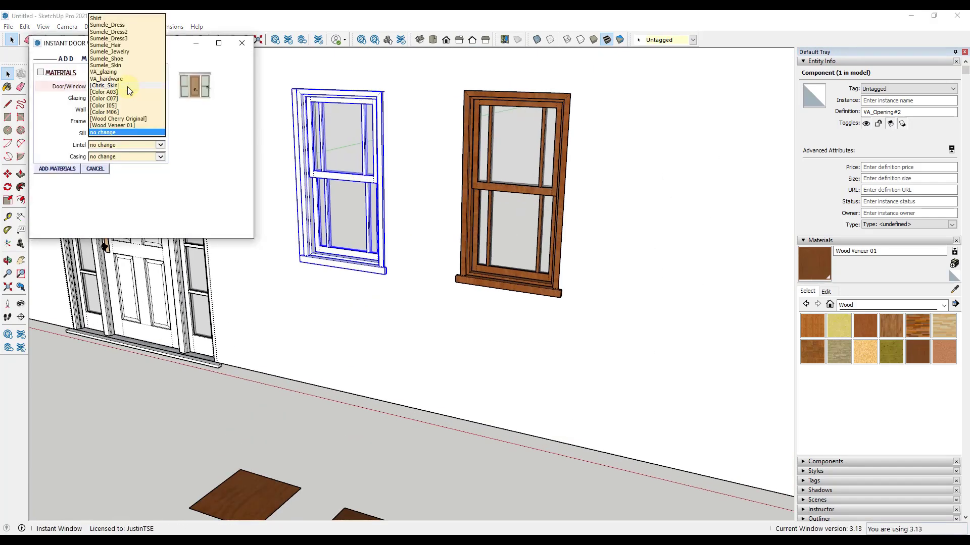
pyautogui.click(130, 125)
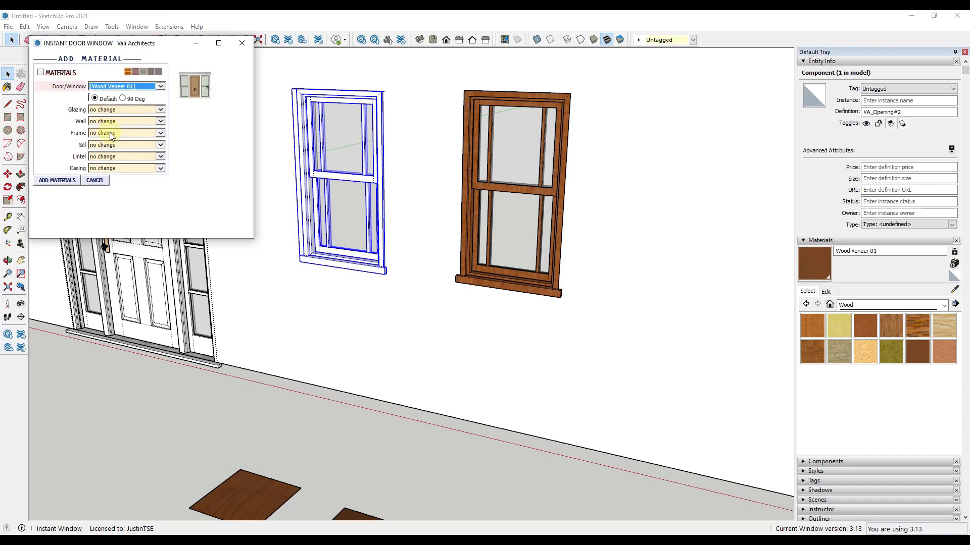
pyautogui.click(111, 135)
pyautogui.click(110, 126)
pyautogui.click(104, 159)
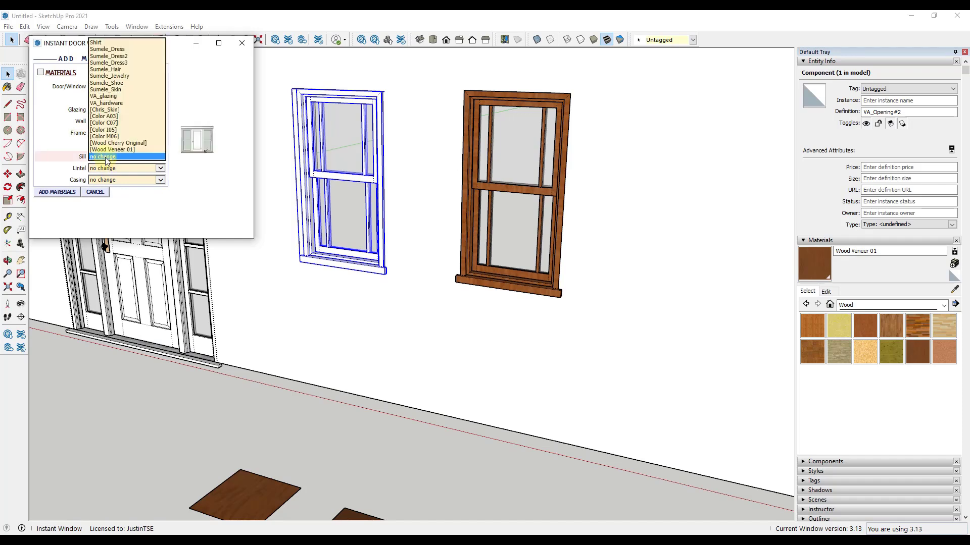
pyautogui.click(111, 150)
# - Set the window's Lintel and Casing materials to Wood Veneer 01 and apply the materials
pyautogui.click(101, 180)
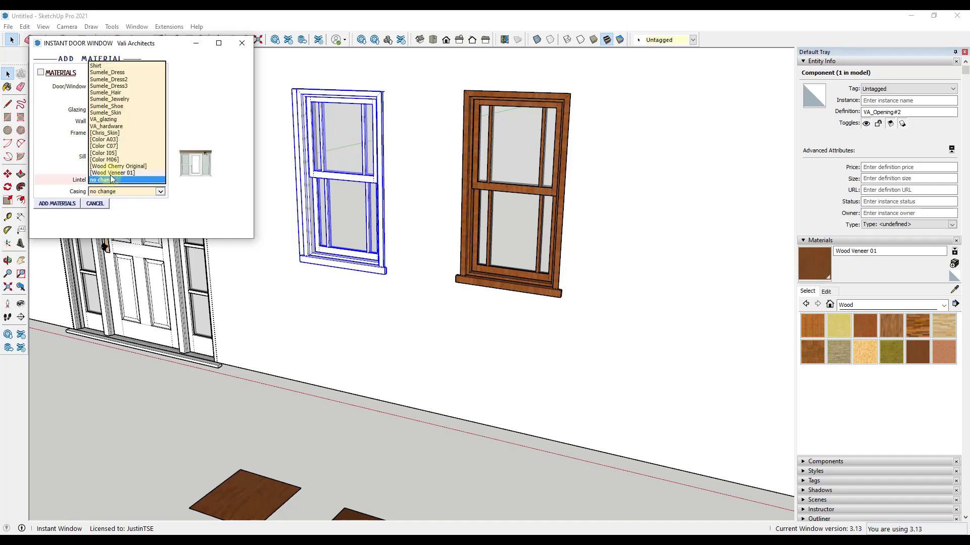
pyautogui.click(110, 174)
pyautogui.click(113, 202)
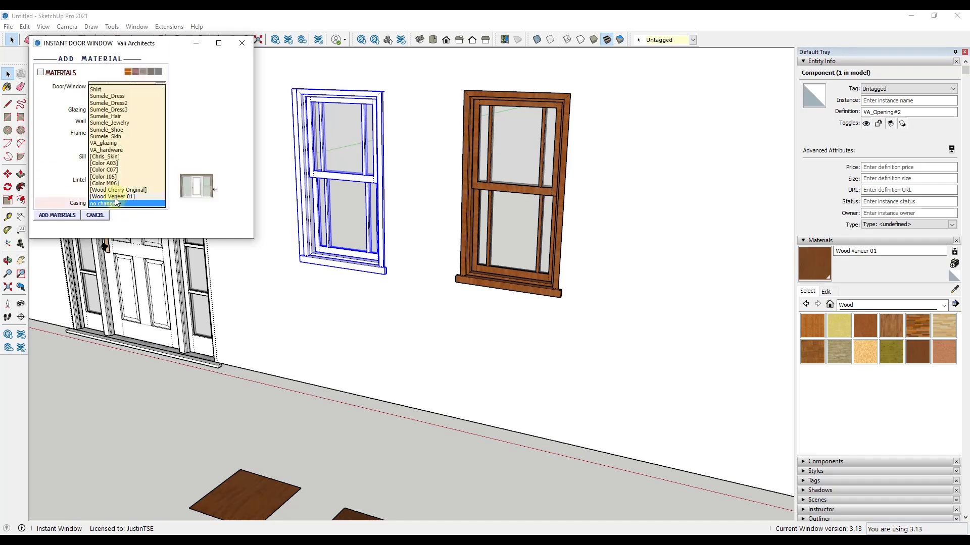
pyautogui.click(115, 197)
pyautogui.click(65, 228)
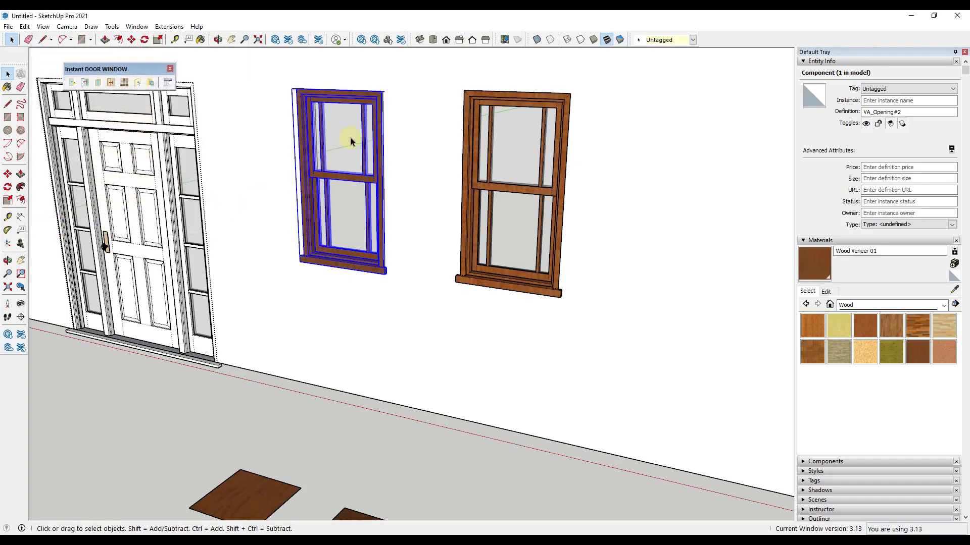
# - Examine the wood materials on both windows from the outside and inside of the wall
pyautogui.scroll(6, 350, 142)
pyautogui.scroll(-6, 382, 134)
pyautogui.moveTo(402, 156); pyautogui.dragTo(461, 137, button='middle')
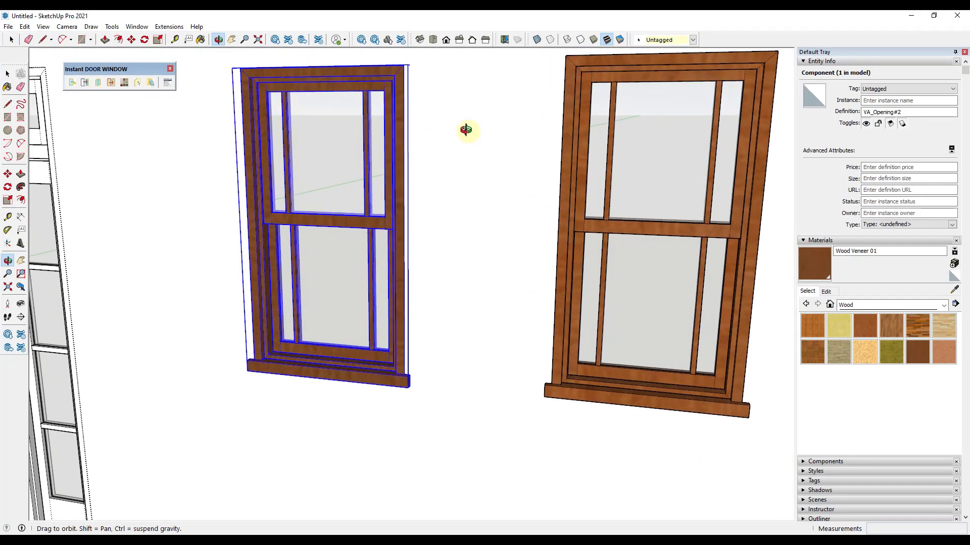
pyautogui.scroll(-2, 432, 171)
pyautogui.press('space')
pyautogui.moveTo(658, 197); pyautogui.dragTo(126, 182, button='middle')
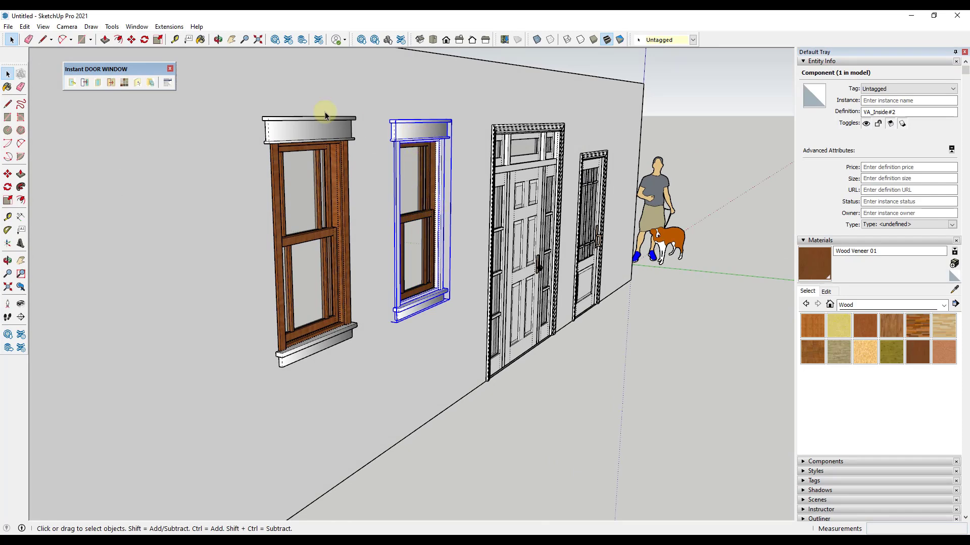
# - Apply Wood Veneer 01 to the selected inside window component's Wall Inside, Sill Inside, Lintel Inside and Casing Inside
pyautogui.click(138, 82)
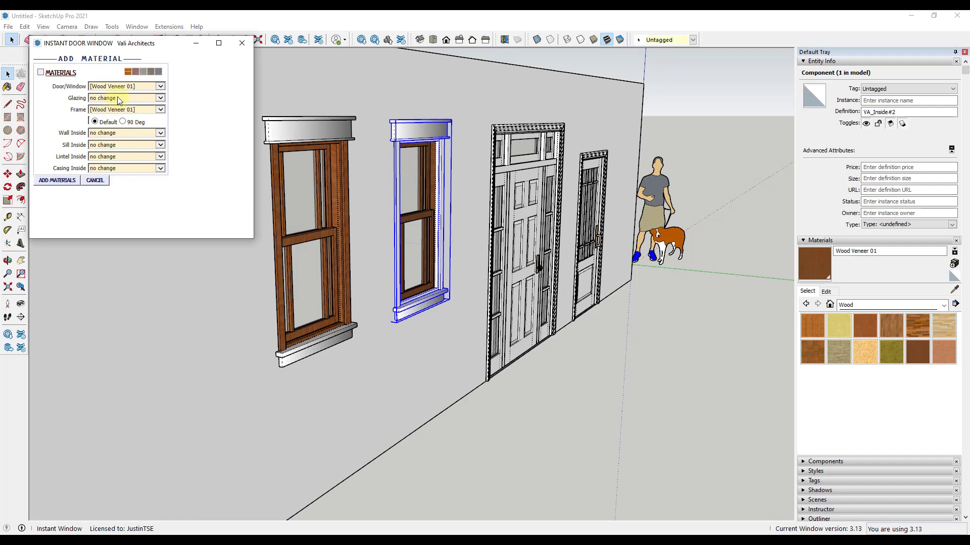
pyautogui.click(116, 134)
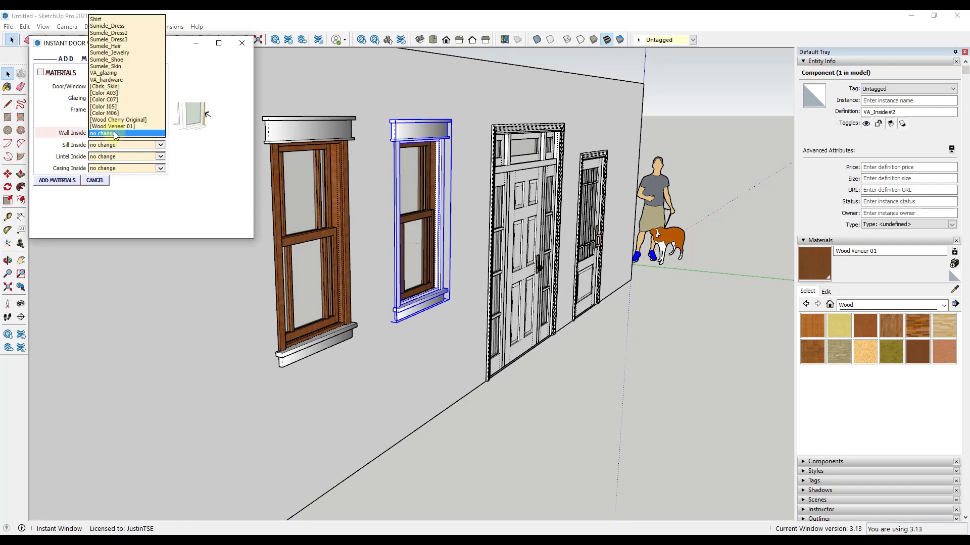
pyautogui.click(117, 127)
pyautogui.click(114, 146)
pyautogui.click(115, 140)
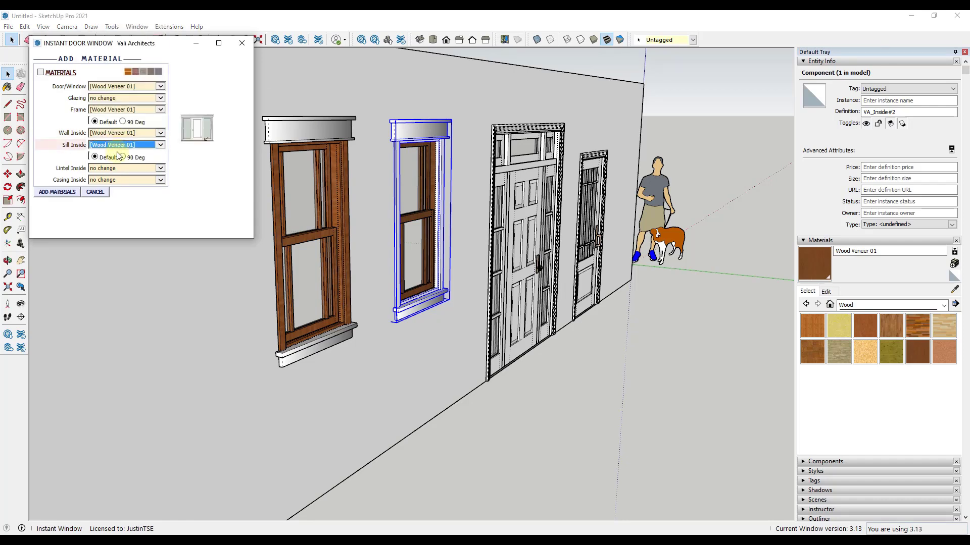
pyautogui.click(115, 169)
pyautogui.click(112, 162)
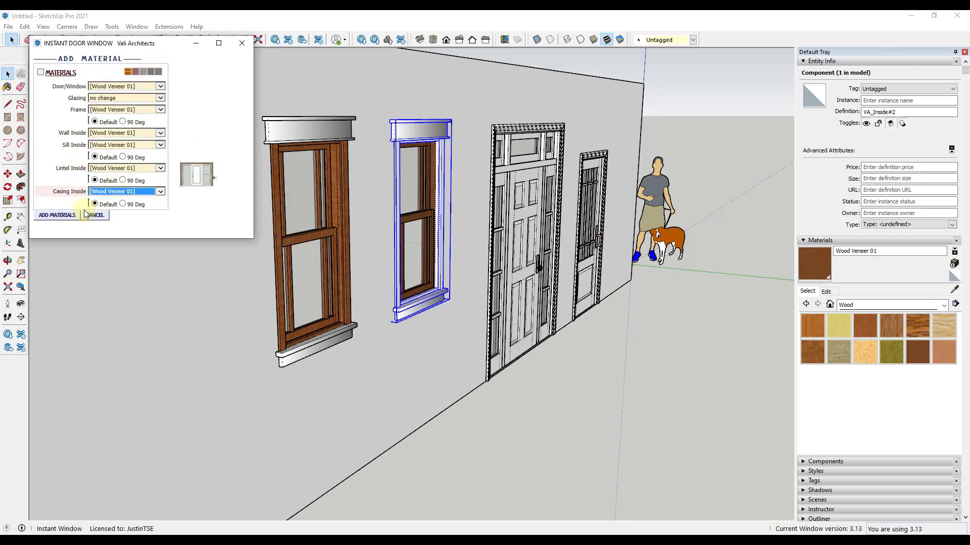
pyautogui.click(57, 212)
pyautogui.click(519, 475)
# - Examine the wood-finished windows and the two doors from the other side of the wall
pyautogui.scroll(5, 418, 212)
pyautogui.moveTo(407, 217); pyautogui.dragTo(574, 205, button='middle')
pyautogui.scroll(3, 561, 197)
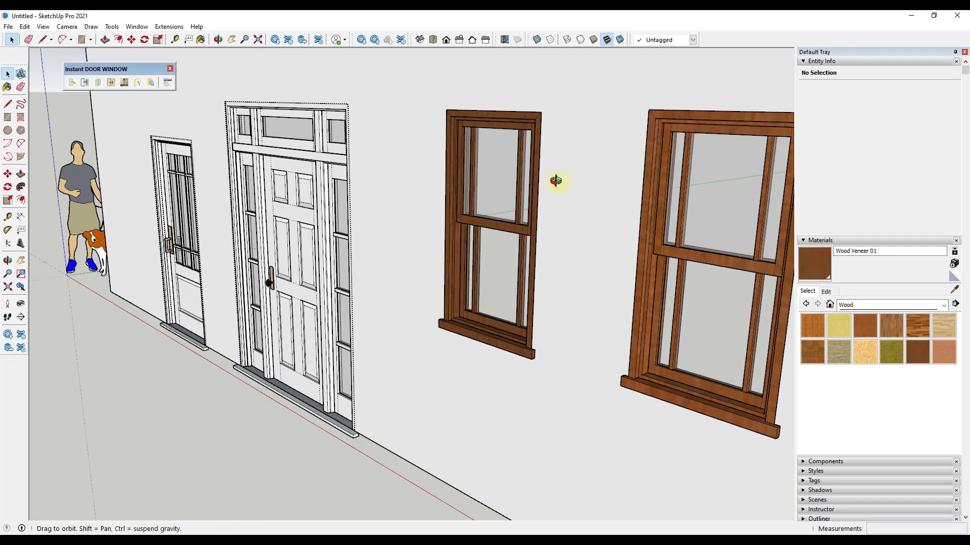
pyautogui.scroll(3, 287, 147)
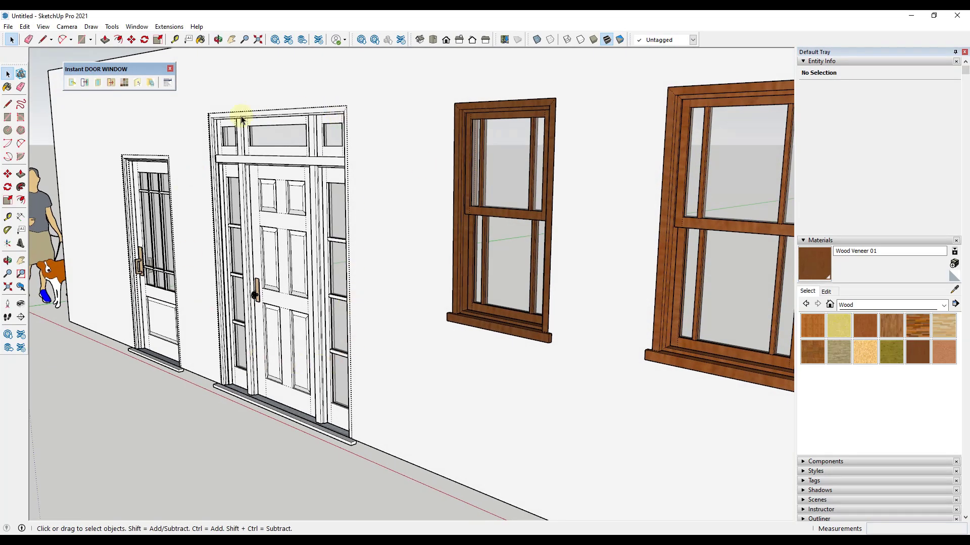
pyautogui.scroll(-5, 318, 285)
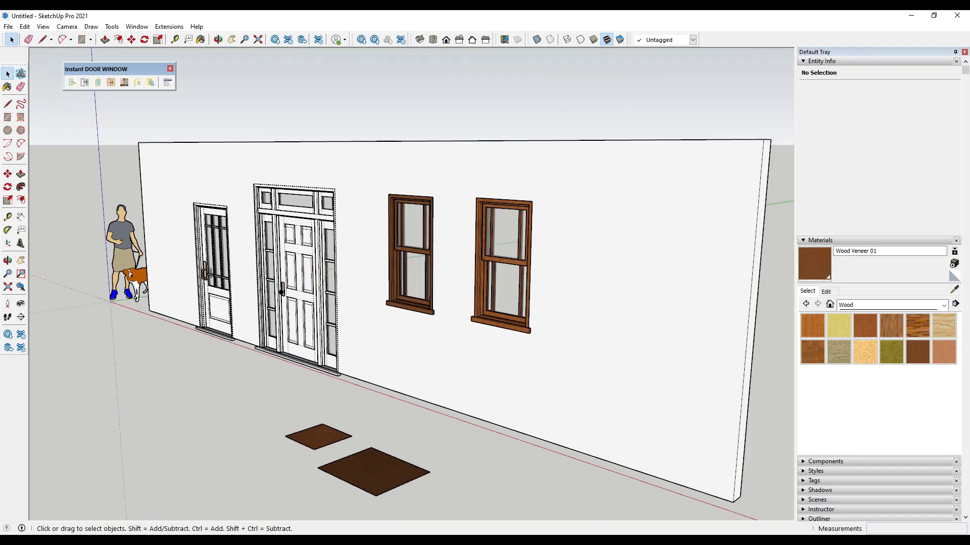